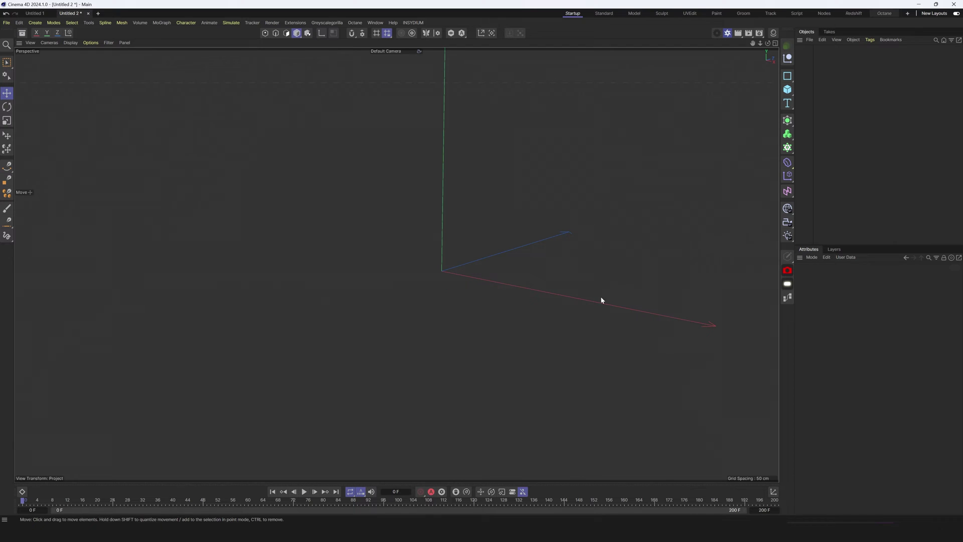
- Add a cube measuring 2 cm in X, Y and Z
left_click(787, 90)
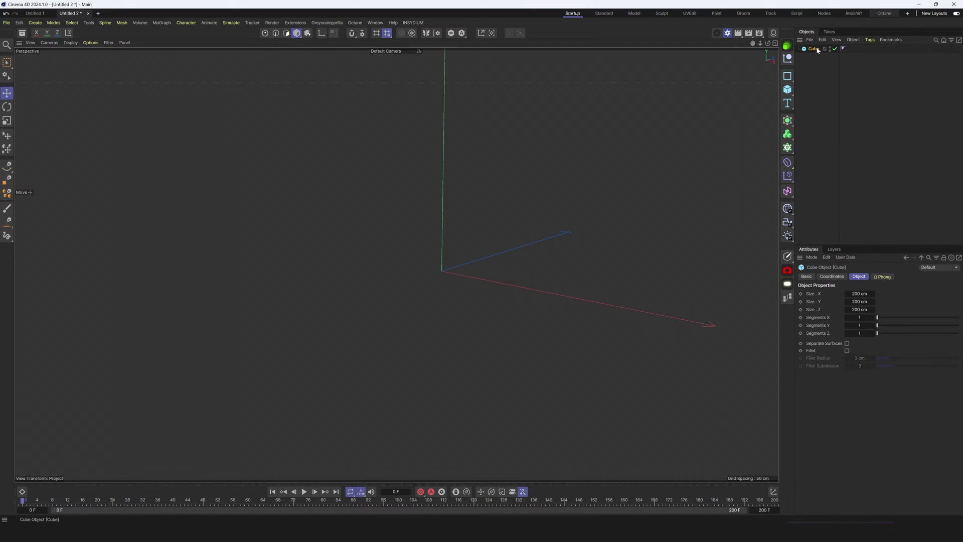
double_click(852, 294)
type("2")
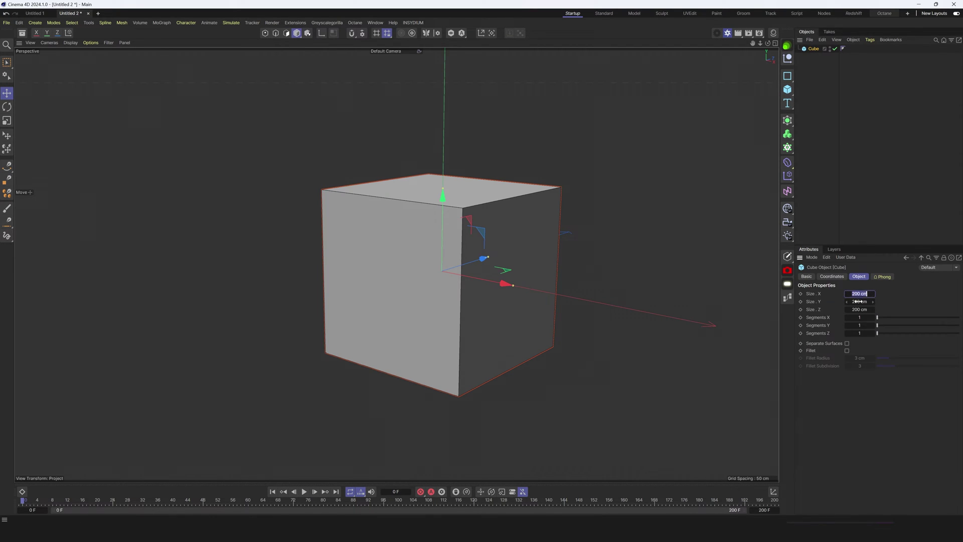
key("Tab")
type("2")
key("Tab")
type("2")
key("Return")
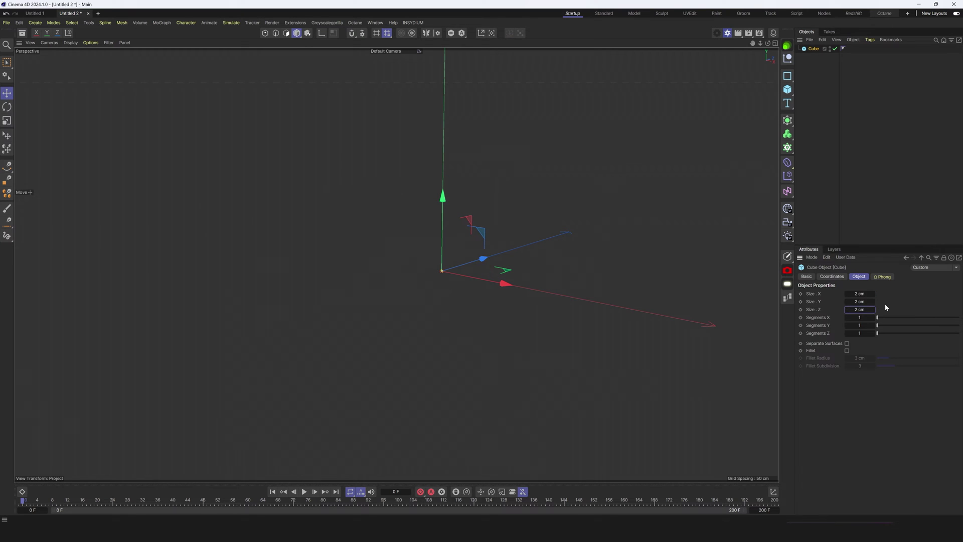
- Set the cube's X size to 4 cm
key("h")
double_click(858, 294)
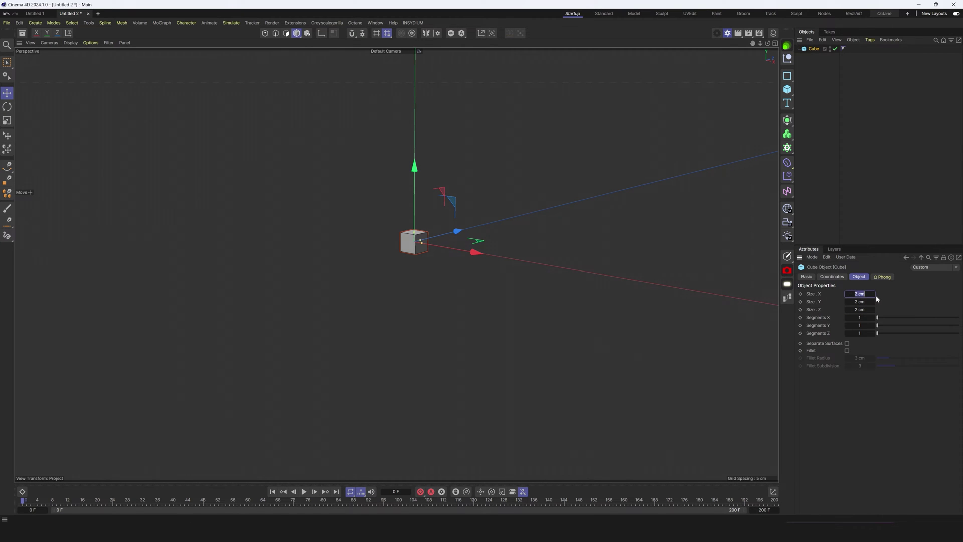
type("4")
key("Return")
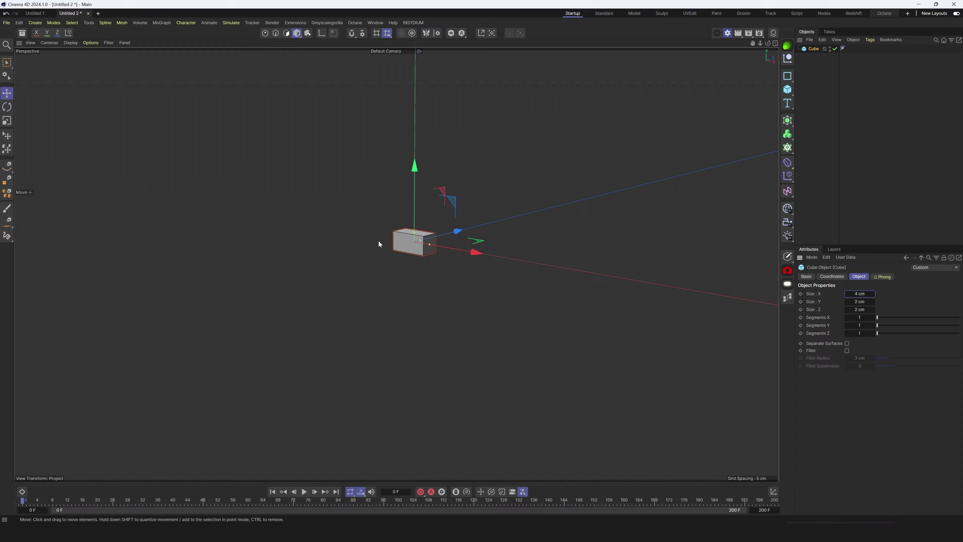
- Put the cube inside a Cloner and set the Cloner's mode to Linear
left_click_drag(381, 242, 456, 259, "alt")
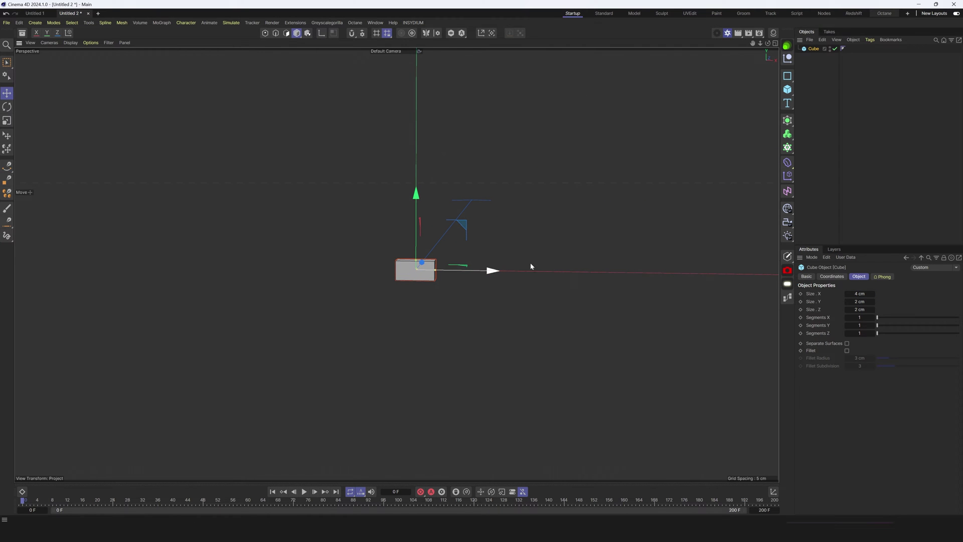
left_click(787, 137, "alt")
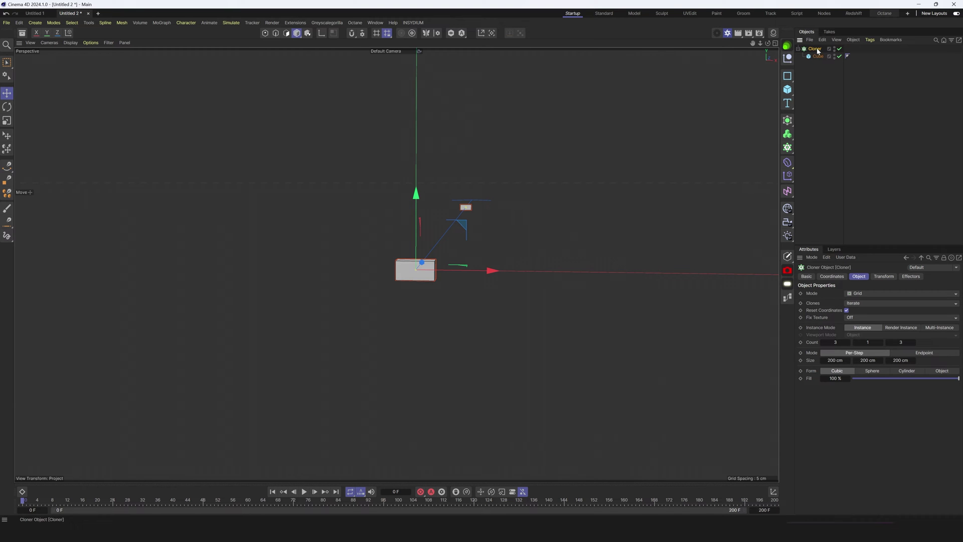
left_click(862, 296)
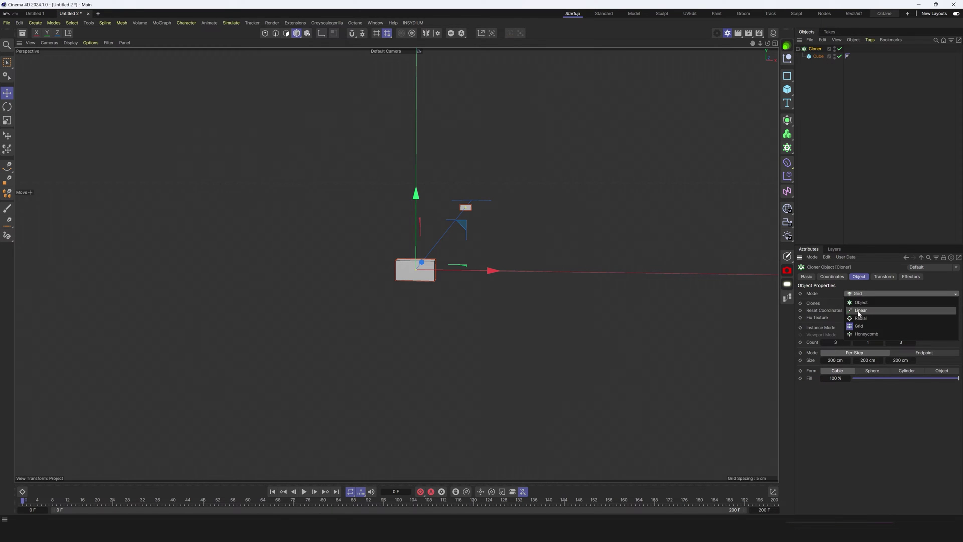
left_click(861, 311)
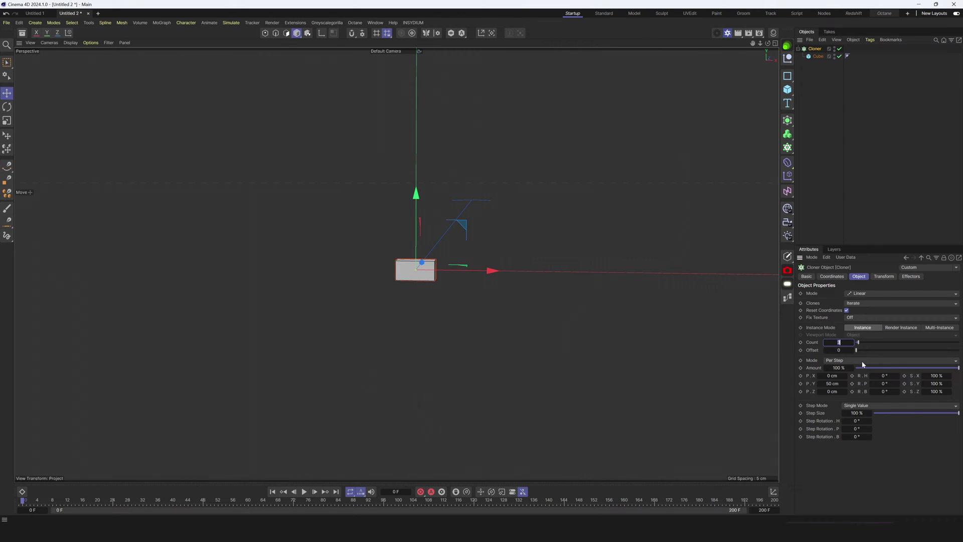
- Set the Cloner's count to 60 and its Y position offset per step to 2 cm
type("60")
key("Return")
left_click(832, 383)
type("2")
key("Return")
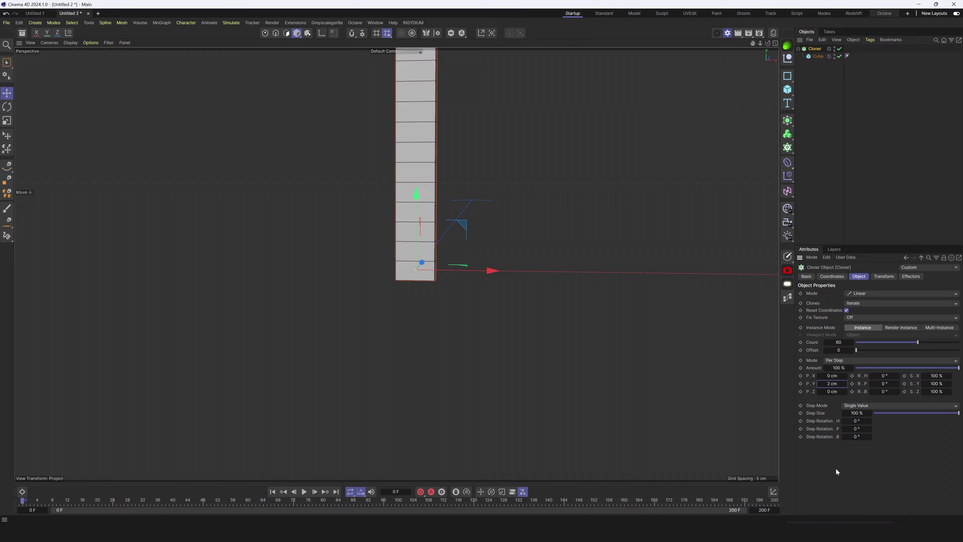
- Duplicate the cube inside the Cloner and disable the copy to leave a gap at every other clone
left_click(817, 57)
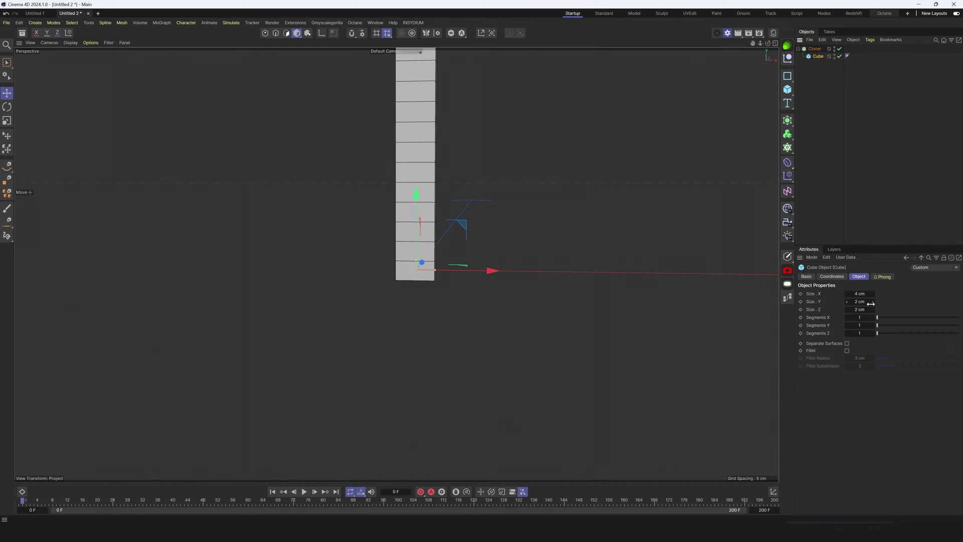
left_click(815, 49)
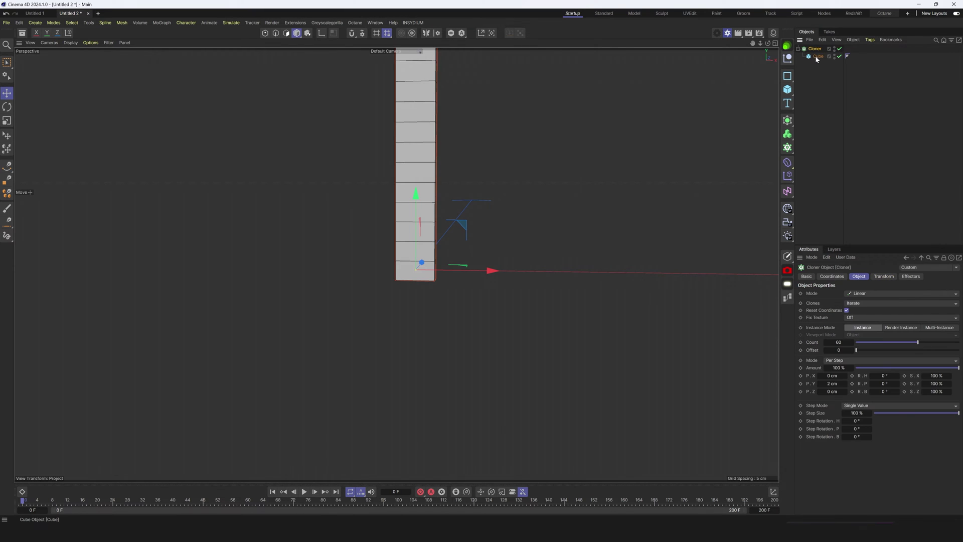
left_click_drag(817, 56, 825, 59, "ctrl")
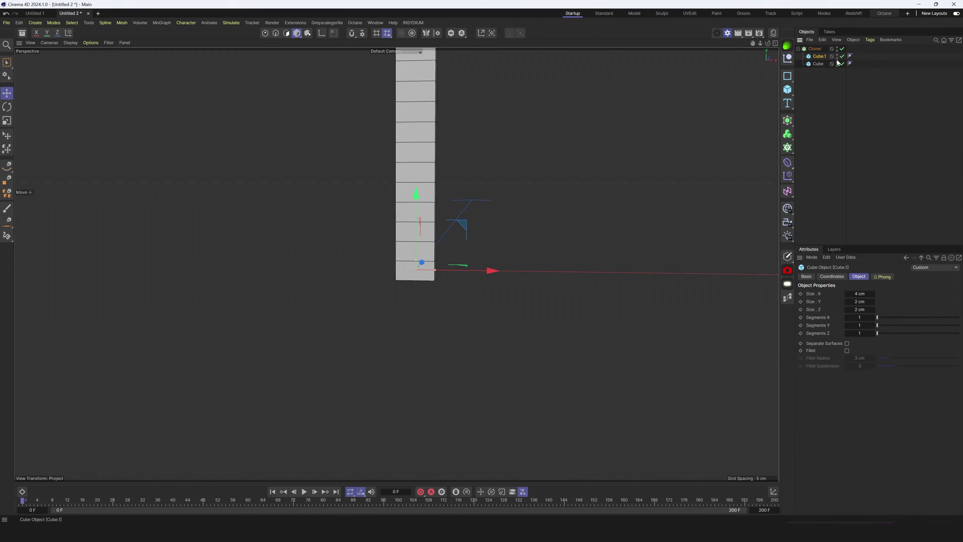
left_click(842, 57)
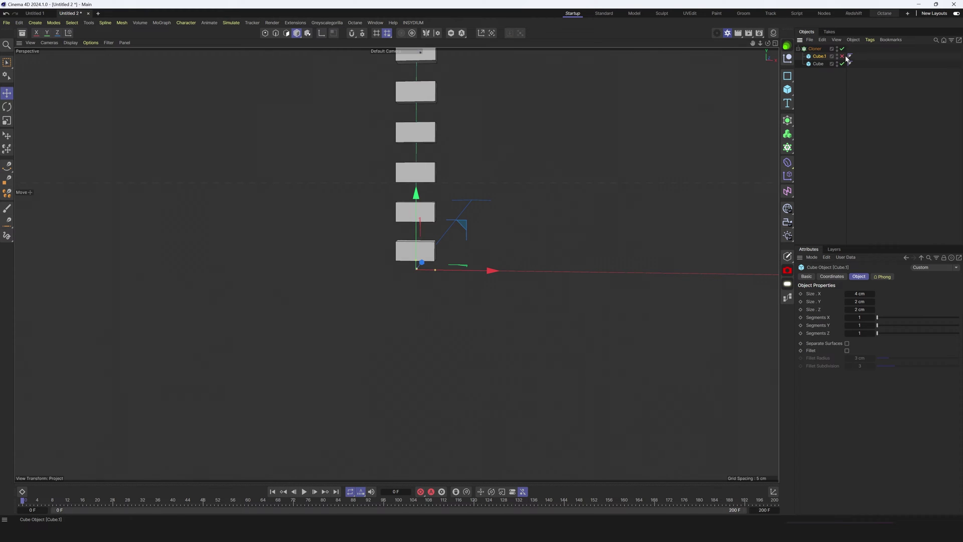
- Add a separate cube outside the Cloner, measuring 2 cm in X, Y and Z
scroll(434, 209, "down", 5)
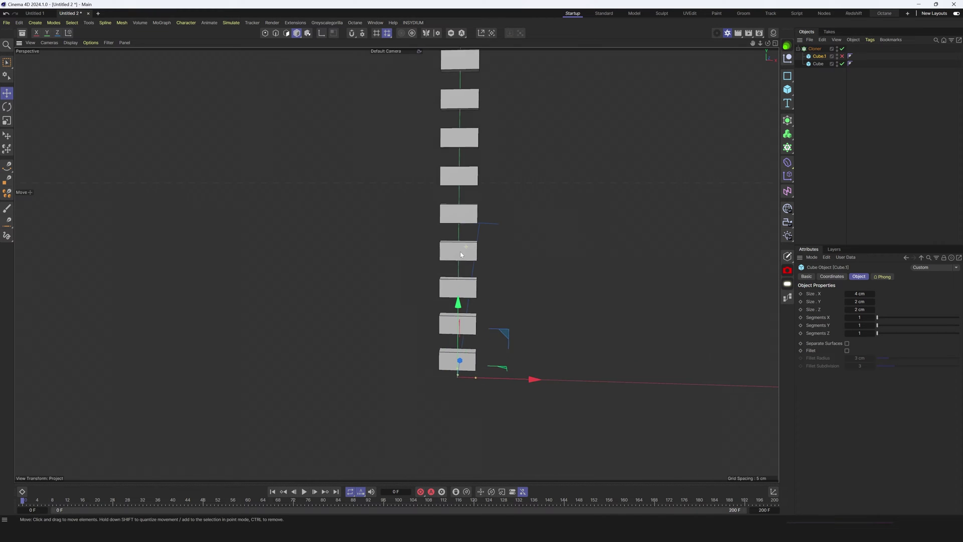
scroll(396, 266, "down", 5)
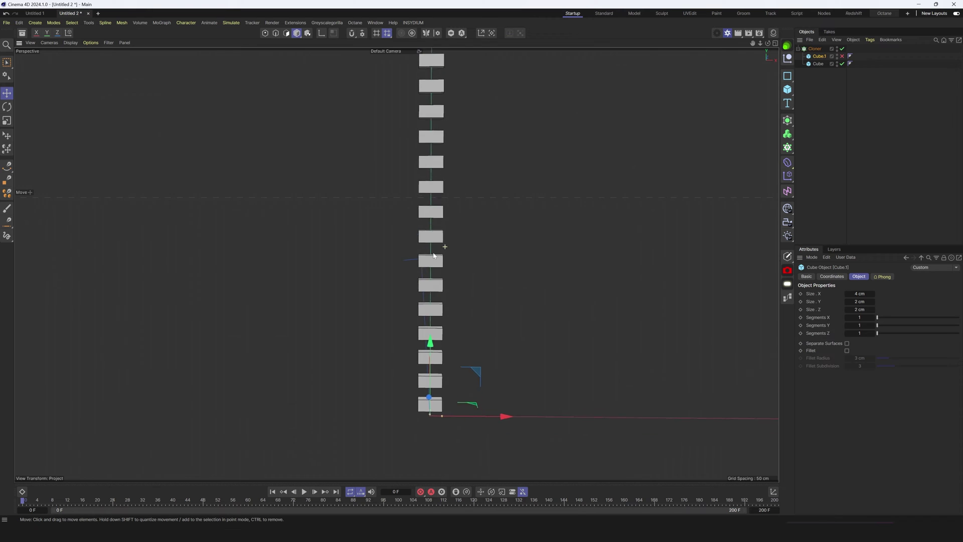
middle_click_drag(428, 205, 415, 288, "alt")
right_click_drag(441, 251, 403, 286, "alt")
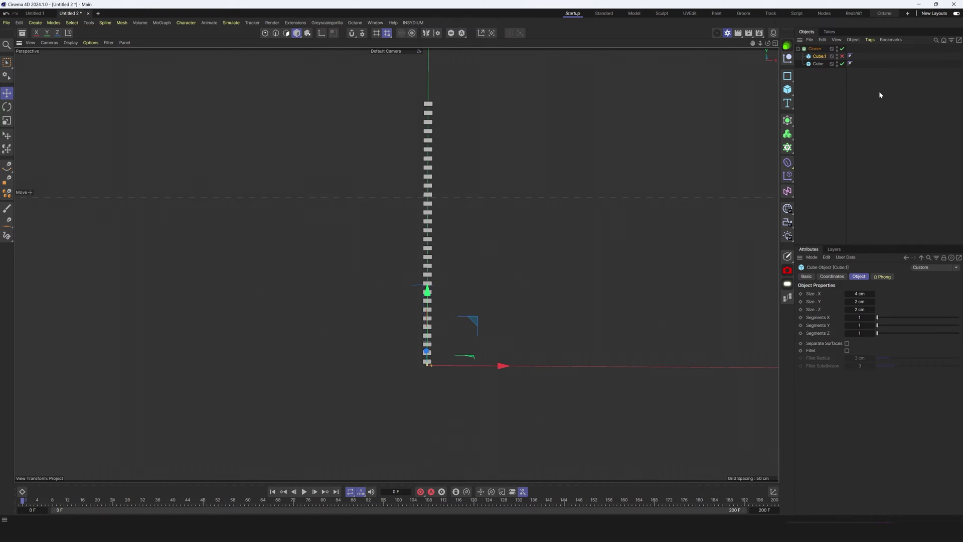
left_click(830, 89)
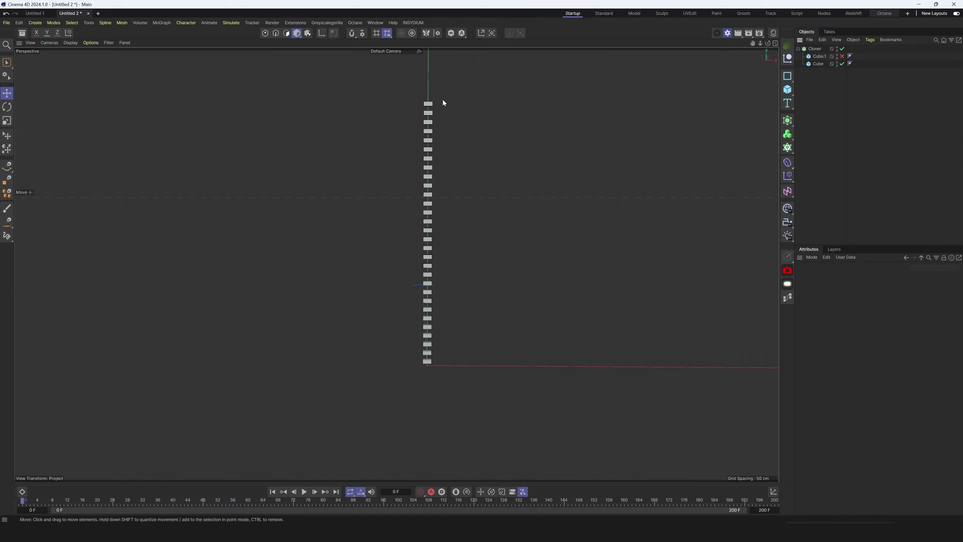
left_click(787, 89)
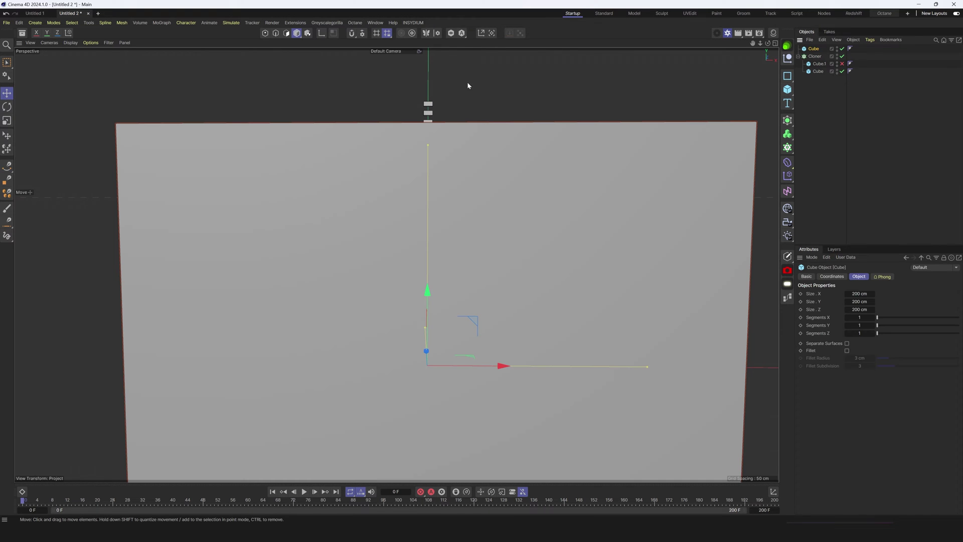
double_click(858, 293)
type("2")
double_click(862, 303)
type("2")
key("Tab")
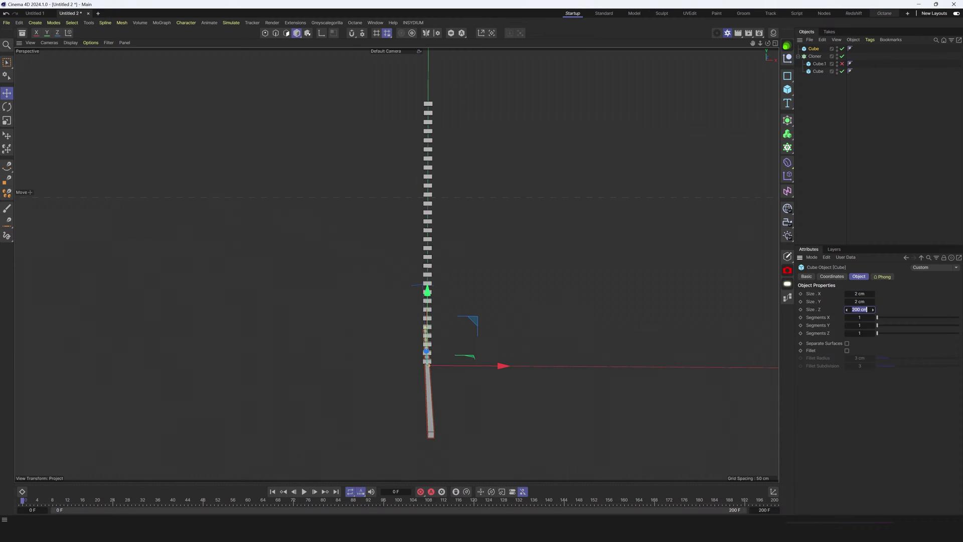
type("2")
key("Return")
- Set the new cube's Y size to 120 cm and raise it to line up with the full column of clones
left_click_drag(862, 302, 898, 302)
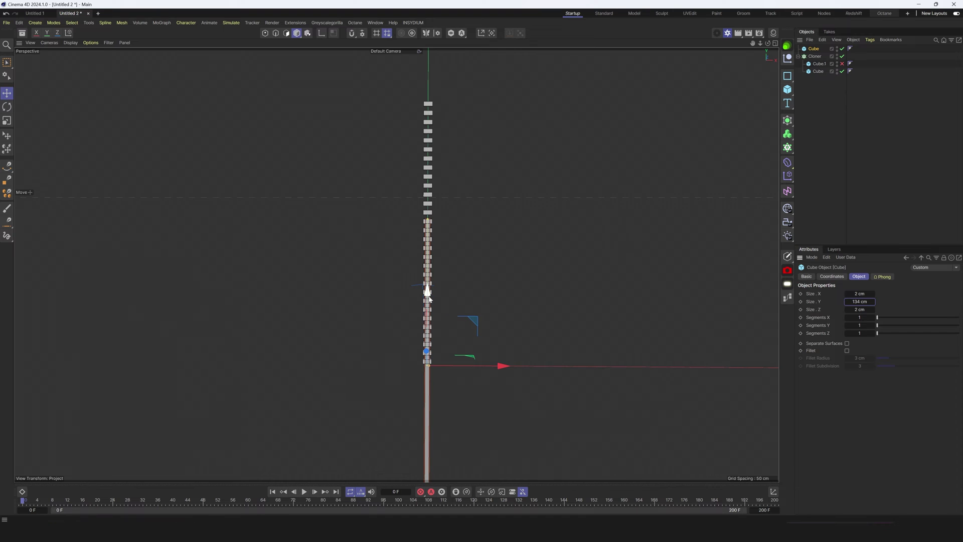
left_click_drag(428, 289, 443, 194)
left_click_drag(443, 194, 440, 162)
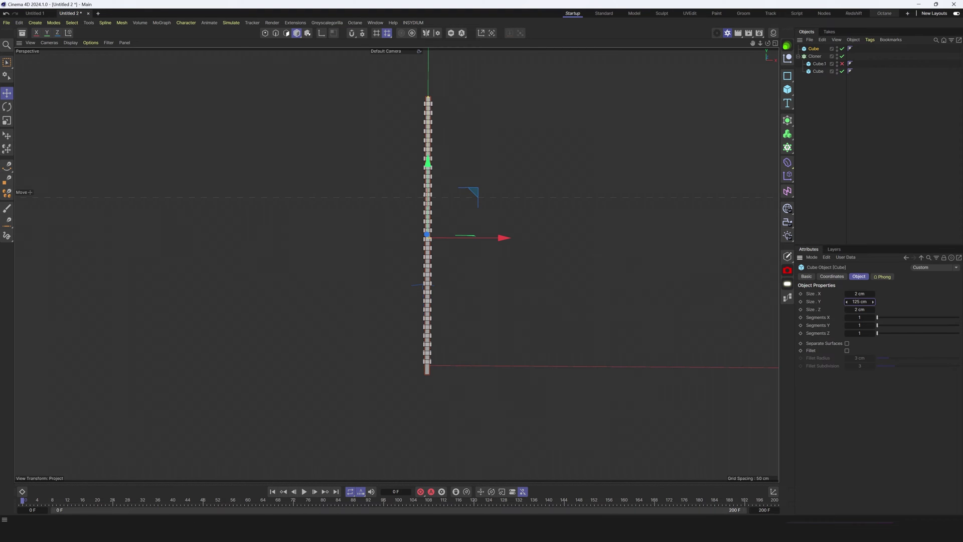
left_click_drag(859, 301, 855, 301)
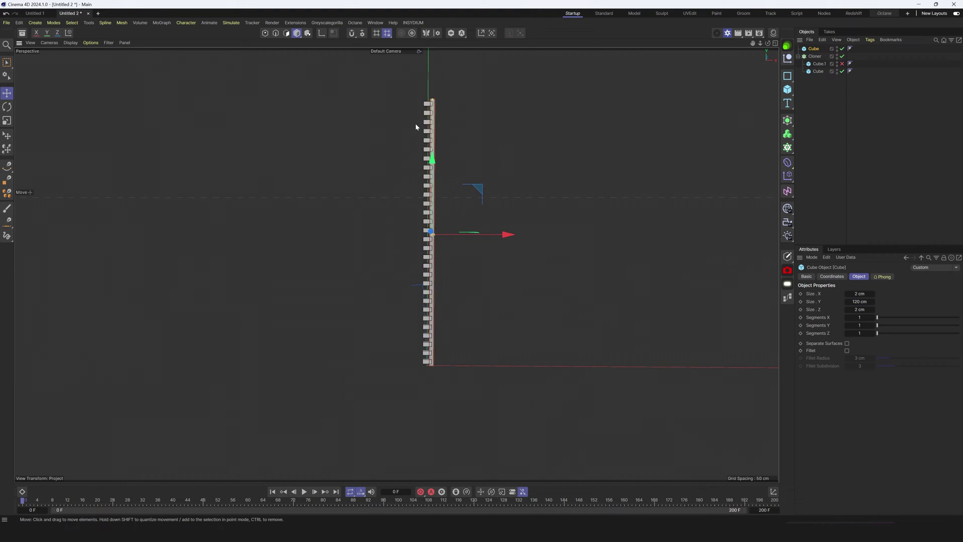
- Set the tall cube's X size to 4 cm and shift it along X so it overlaps only half of each clone
left_click(327, 248)
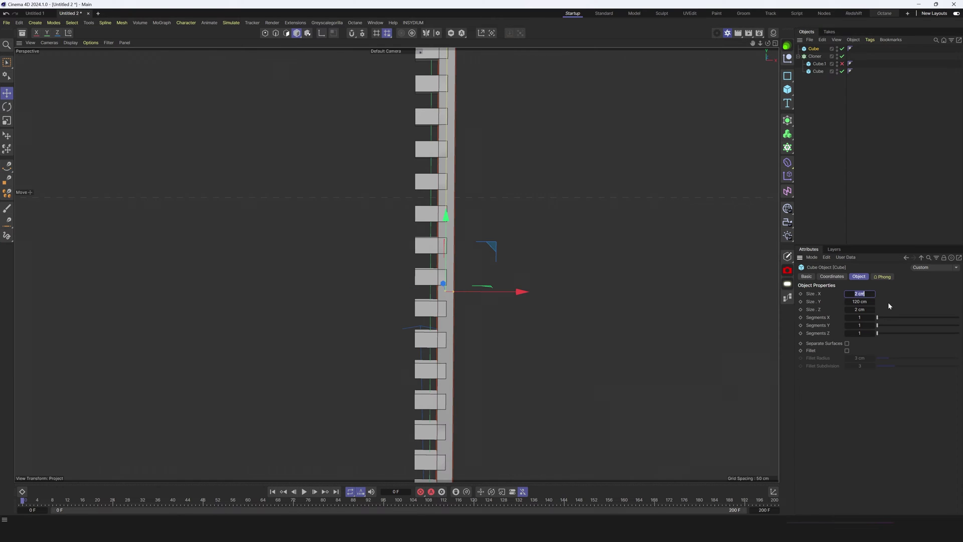
left_click_drag(519, 291, 510, 295)
scroll(424, 279, "down", 8)
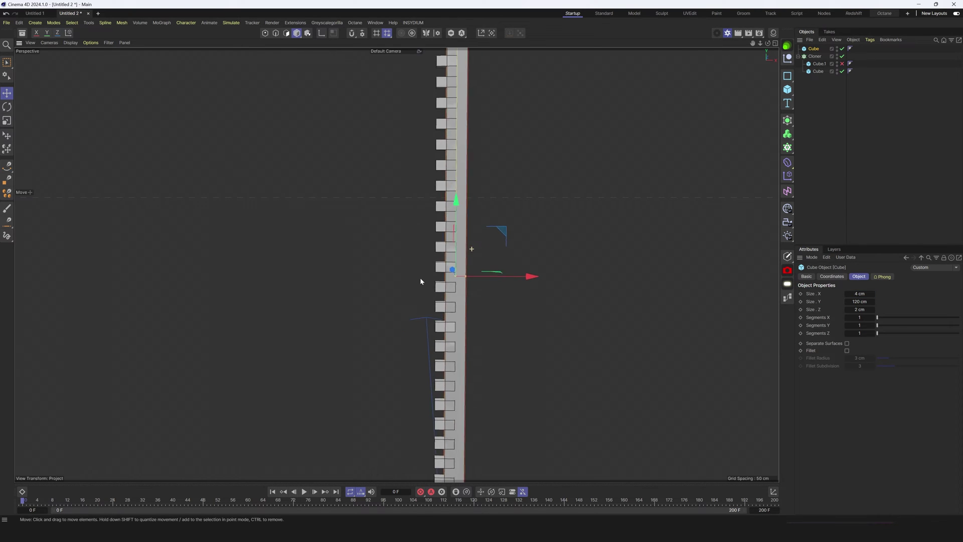
left_click(840, 182)
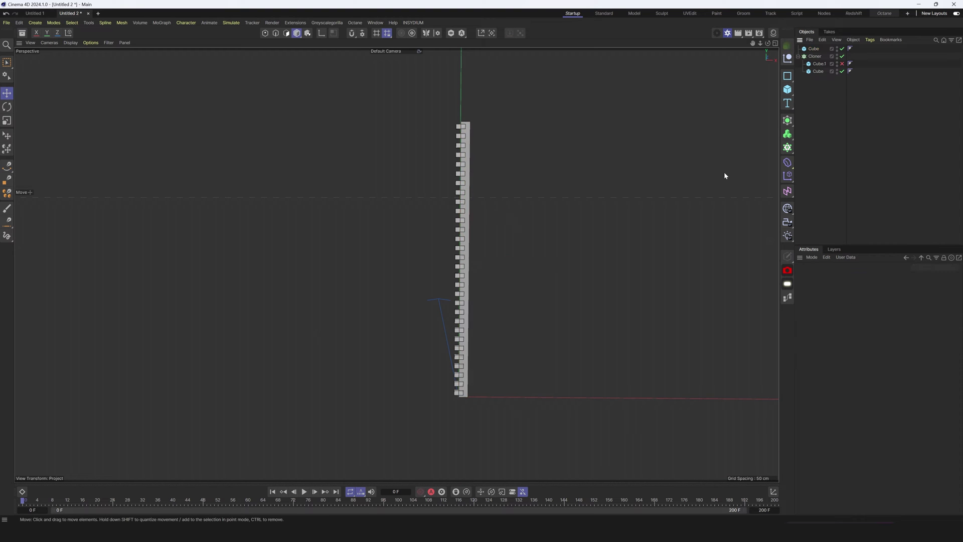
- Rename the tall cube as Holder
left_click(811, 50)
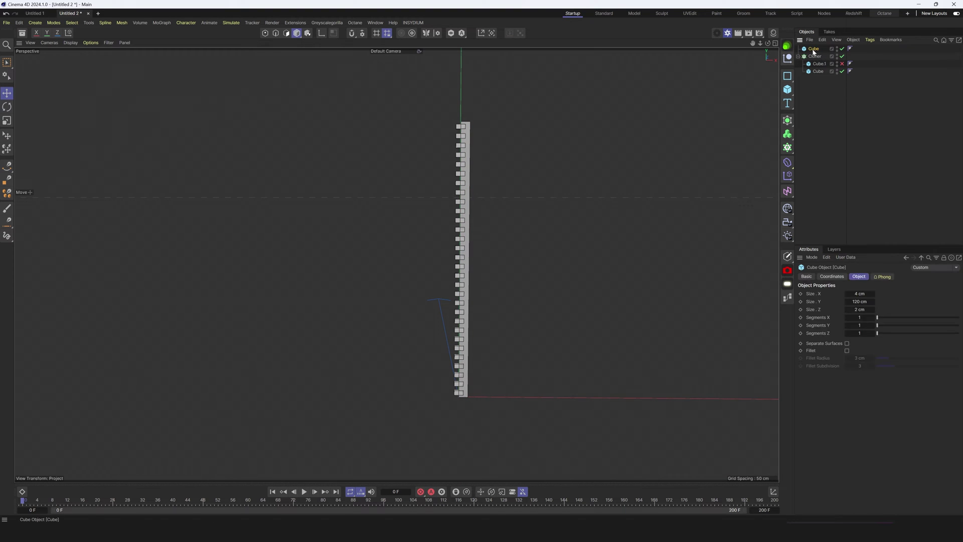
type("Holder")
key("Return")
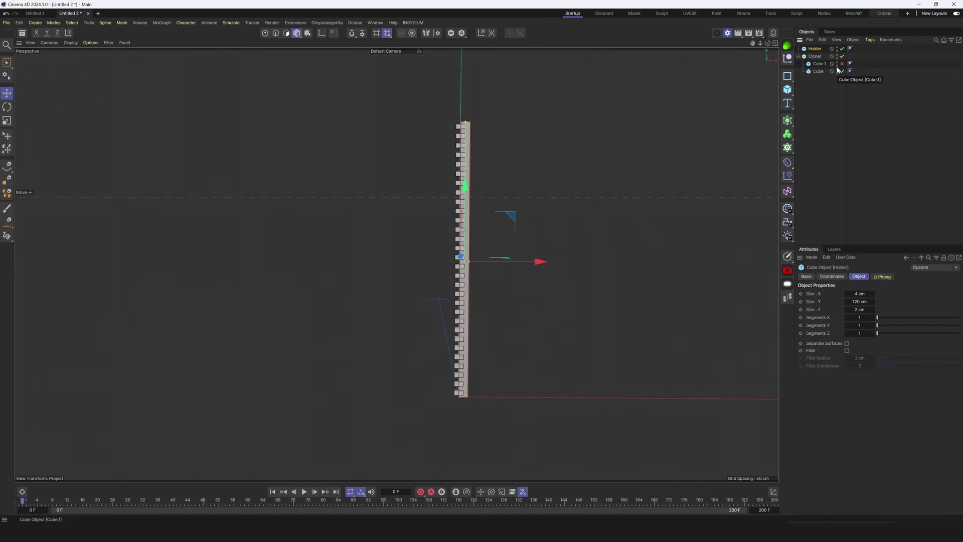
- Collapse the Cloner's hierarchy and set Holder's Y segments to 60
left_click(798, 56)
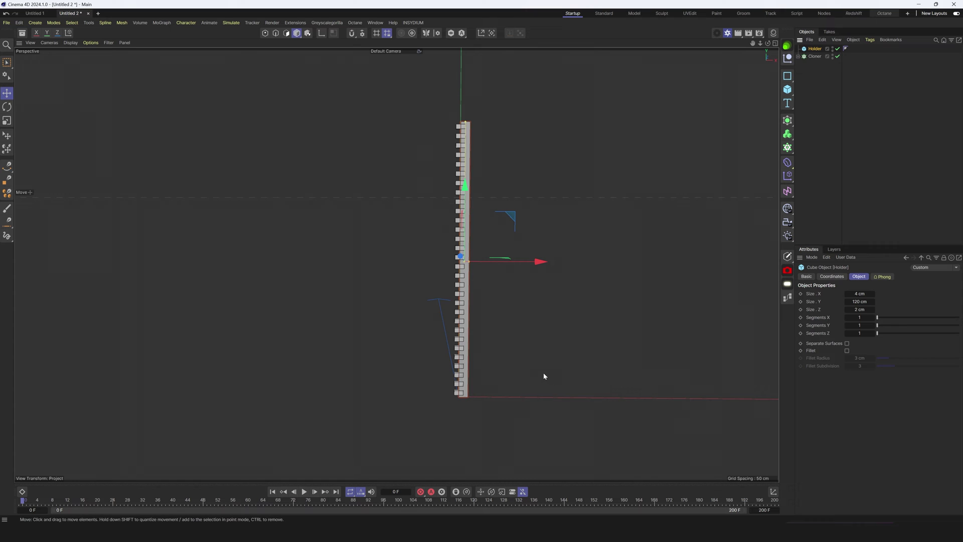
left_click_drag(861, 325, 927, 325)
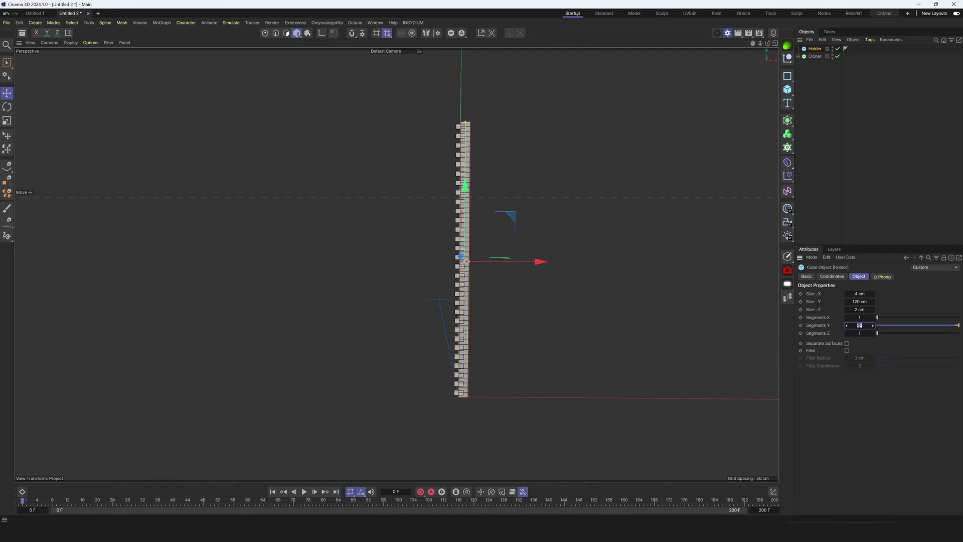
type("60")
key("Return")
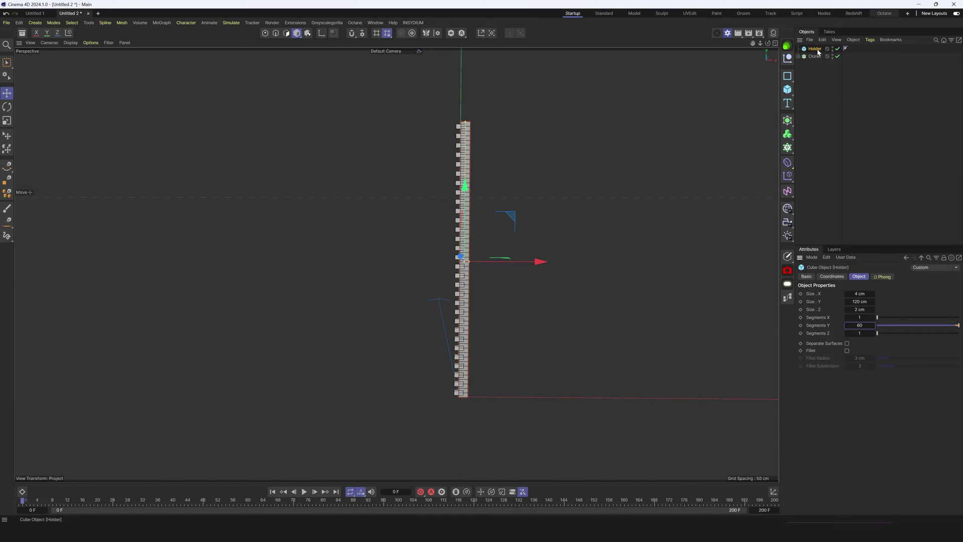
- Add a Bend deformer as a child of Holder, fitted to its parent at 4 × 120 × 2 cm with +Y alignment
left_click(787, 164, "shift")
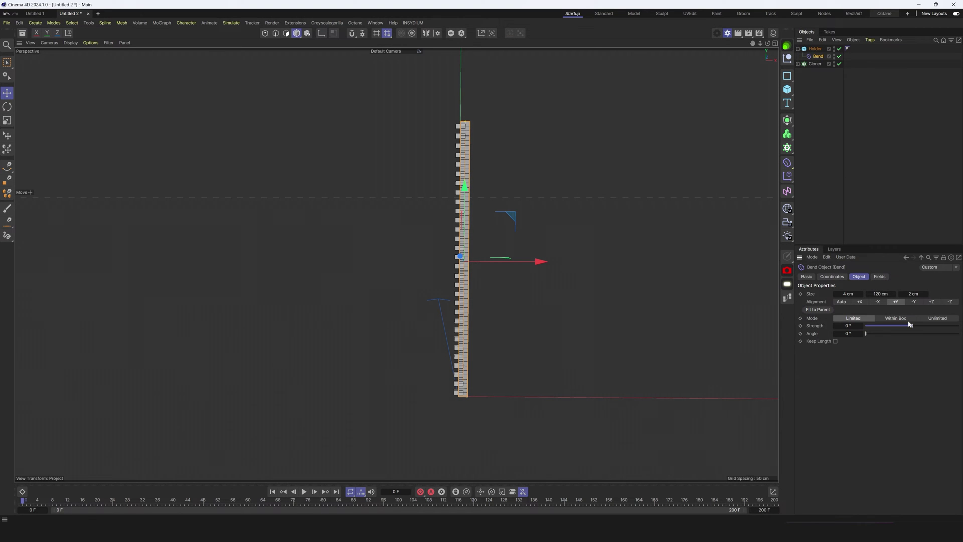
mouse_move(913, 327)
left_mouse_down()
mouse_move(929, 326)
mouse_move(903, 326)
mouse_move(912, 327)
left_mouse_up()
- Group Holder with its Bend deformer and the Cloner under a null named A
left_click_drag(817, 84, 807, 27)
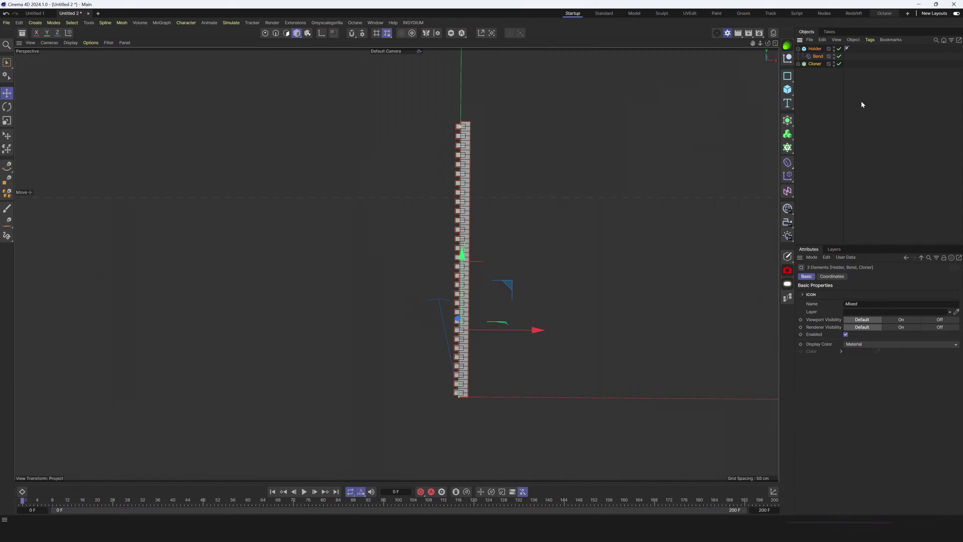
key("alt+g")
double_click(811, 49)
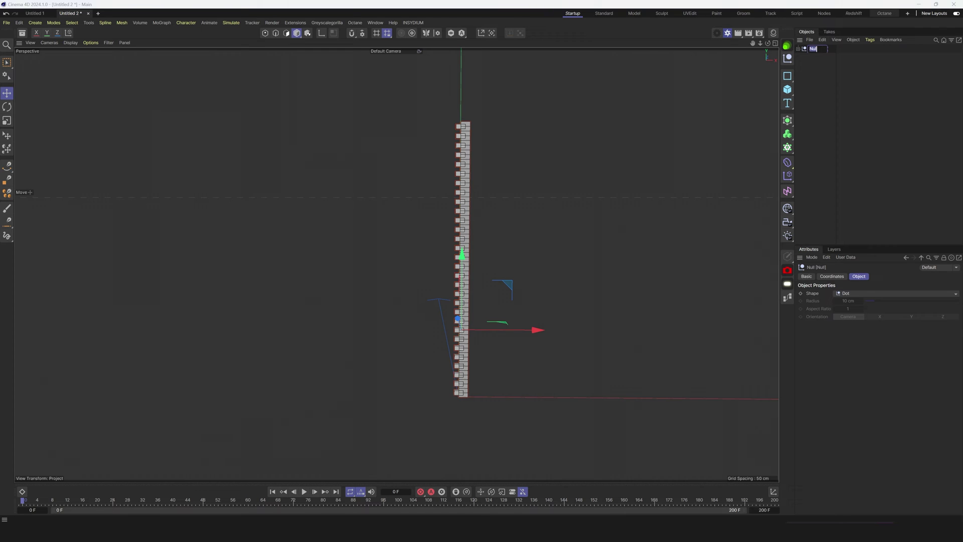
type("A")
key("Return")
- Expand null A and move the Bend deformer out of Holder so it sits directly under A, above Holder
left_click(798, 48)
left_click(816, 63)
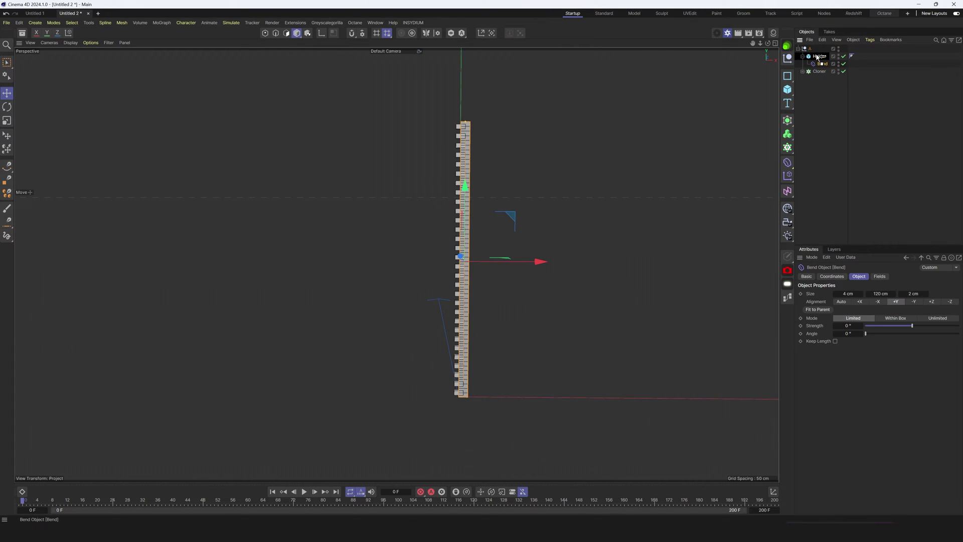
left_click_drag(818, 57, 820, 57)
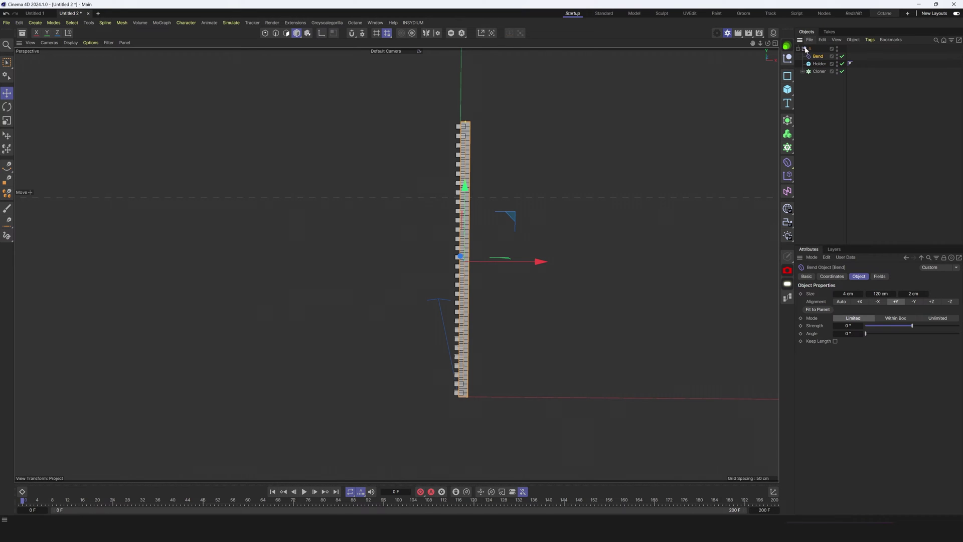
- Enable Keep Length on the Bend deformer and set its strength to about 95°
mouse_move(907, 326)
left_mouse_down()
mouse_move(928, 326)
mouse_move(889, 326)
mouse_move(911, 326)
left_mouse_up()
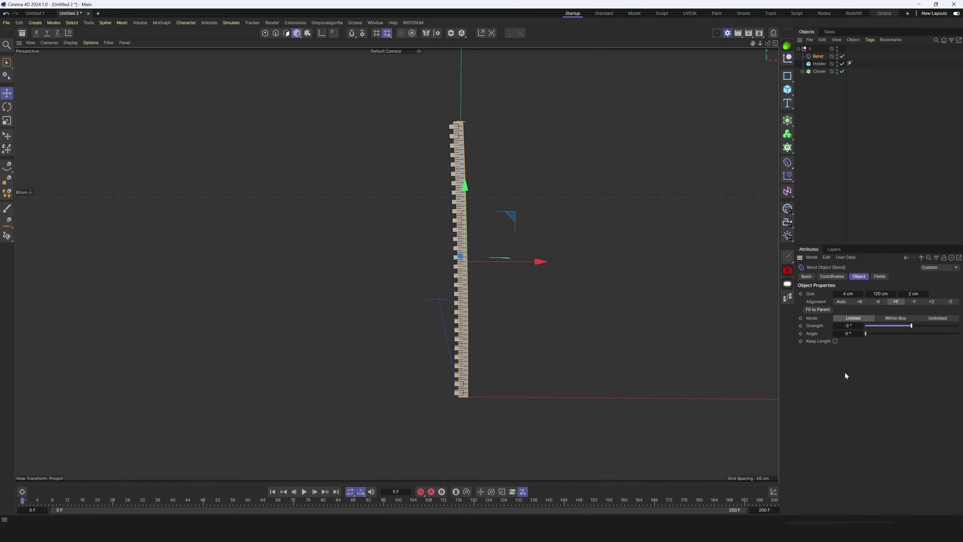
left_click(834, 341)
mouse_move(911, 326)
left_mouse_down()
mouse_move(893, 326)
mouse_move(908, 325)
left_mouse_up()
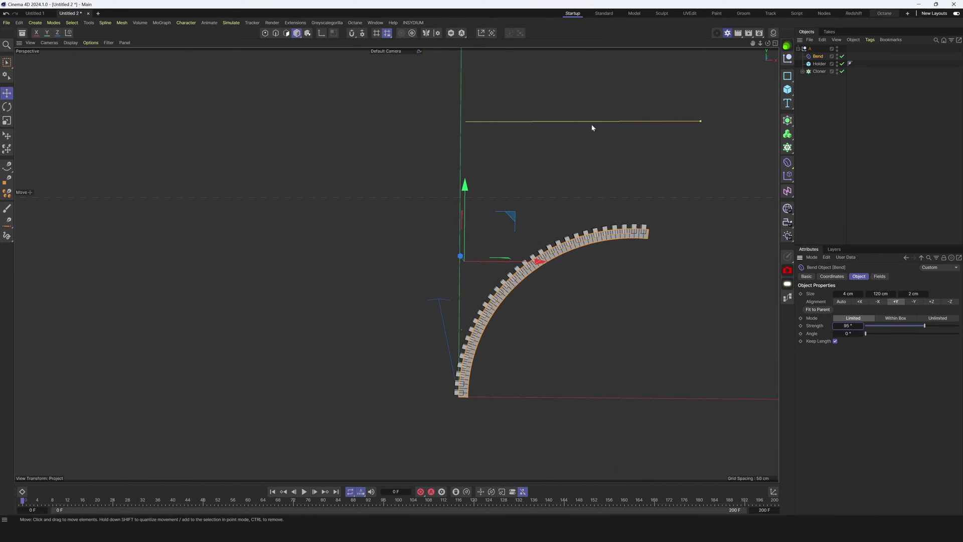
- Reduce the Bend deformer's Y size to 29 cm and move it upward to just above the top of the strip
left_click_drag(882, 294, 851, 293)
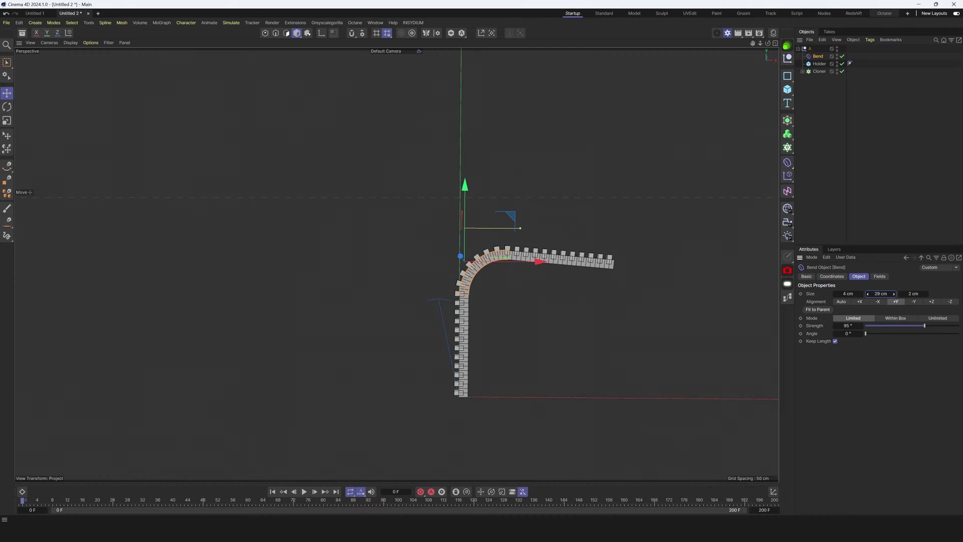
mouse_move(464, 187)
left_mouse_down()
mouse_move(451, 30)
mouse_move(465, 178)
mouse_move(462, 333)
mouse_move(466, 170)
left_mouse_up()
middle_click_drag(502, 181, 607, 287, "alt")
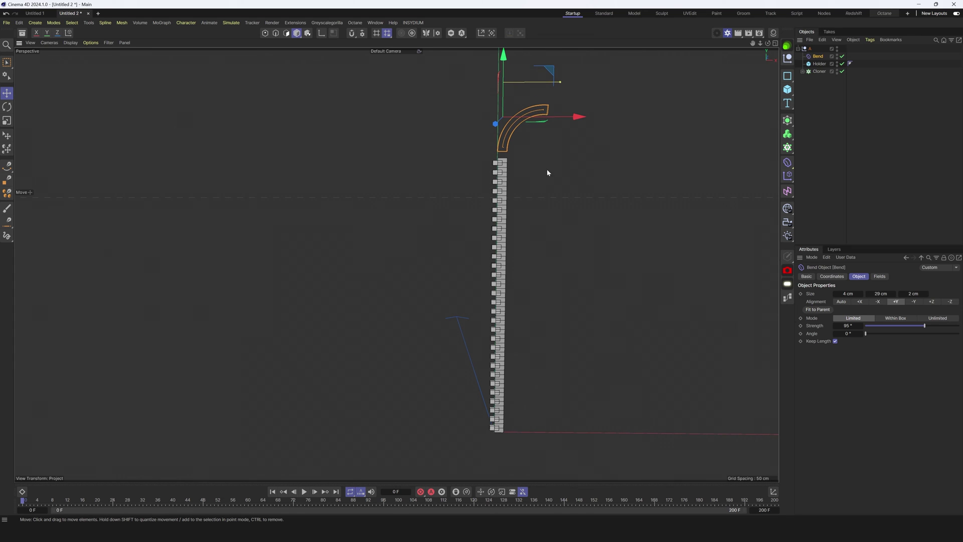
- Add a Plane facing -Z and set its width and height to 100 cm each
left_click(787, 89)
left_click(834, 119)
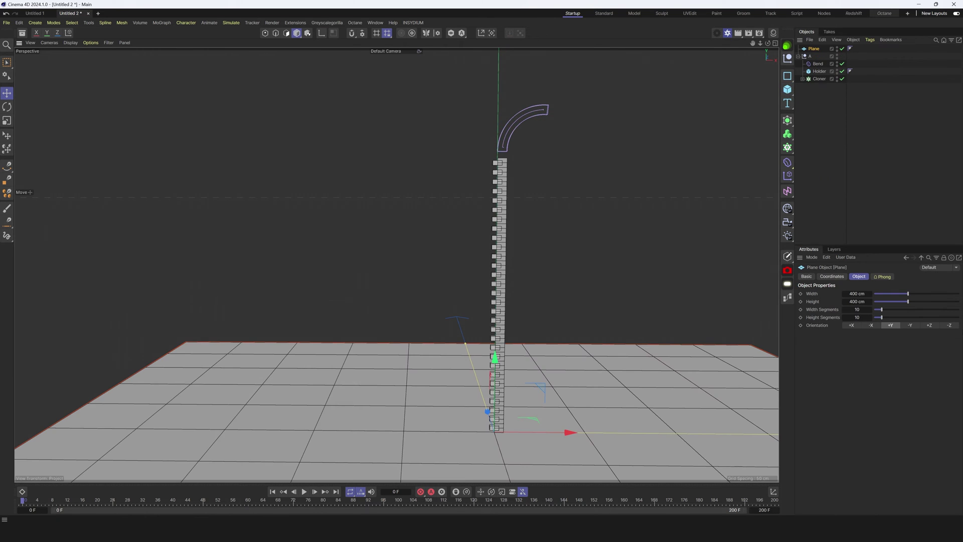
left_click(948, 325)
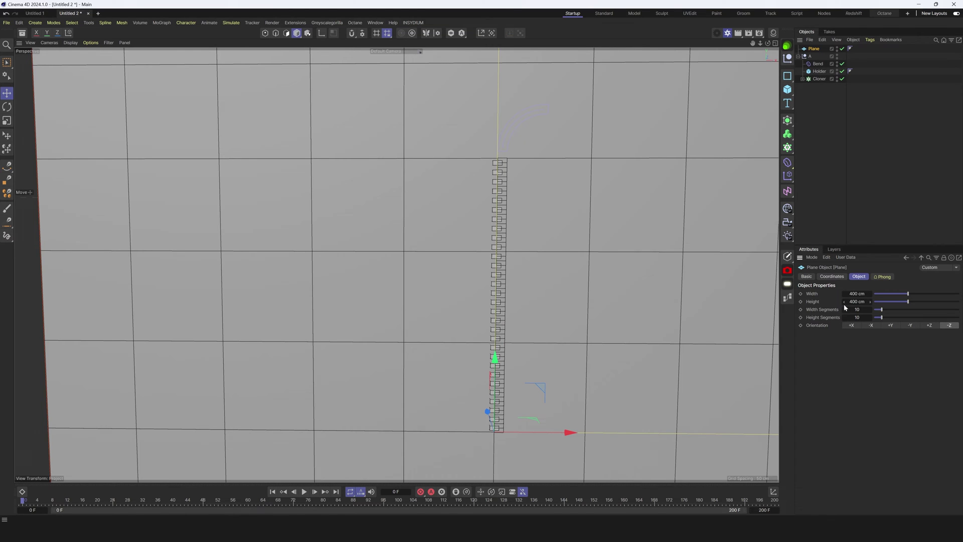
left_click(856, 293)
type("100")
key("Tab")
type("100")
key("Return")
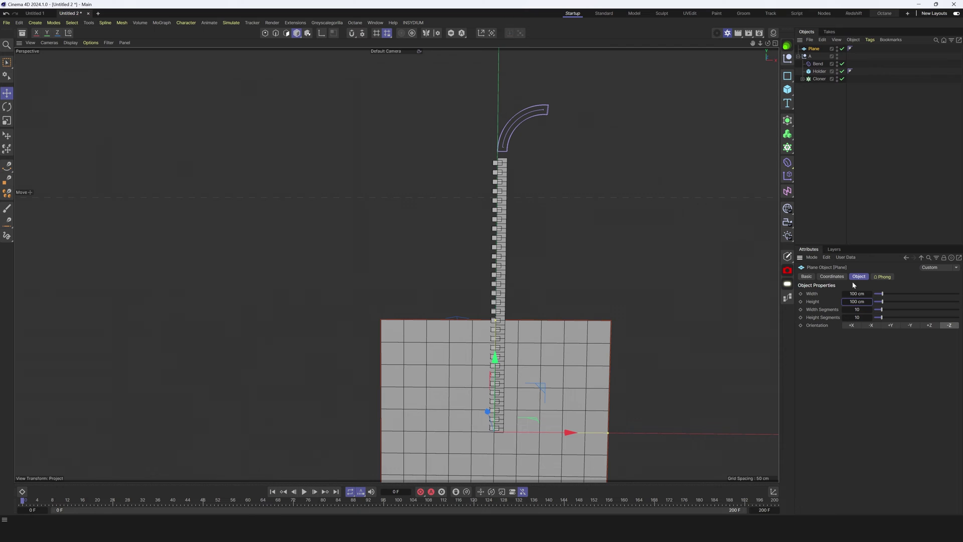
- Place the plane beside the strip's +X edge, stretch its height to about 120 cm and align it vertically with Holder
left_click_drag(496, 351, 528, 237)
left_click_drag(546, 314, 673, 314)
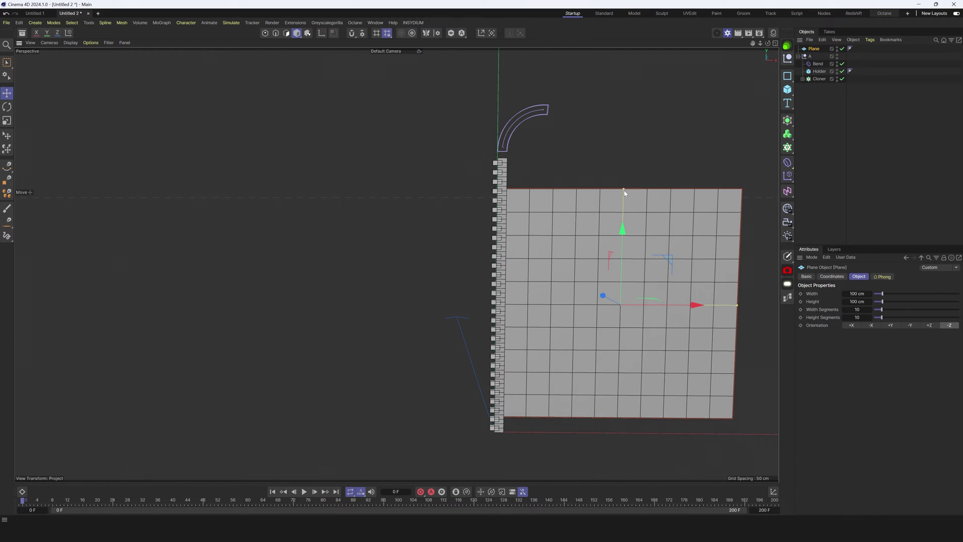
left_click_drag(624, 191, 630, 165)
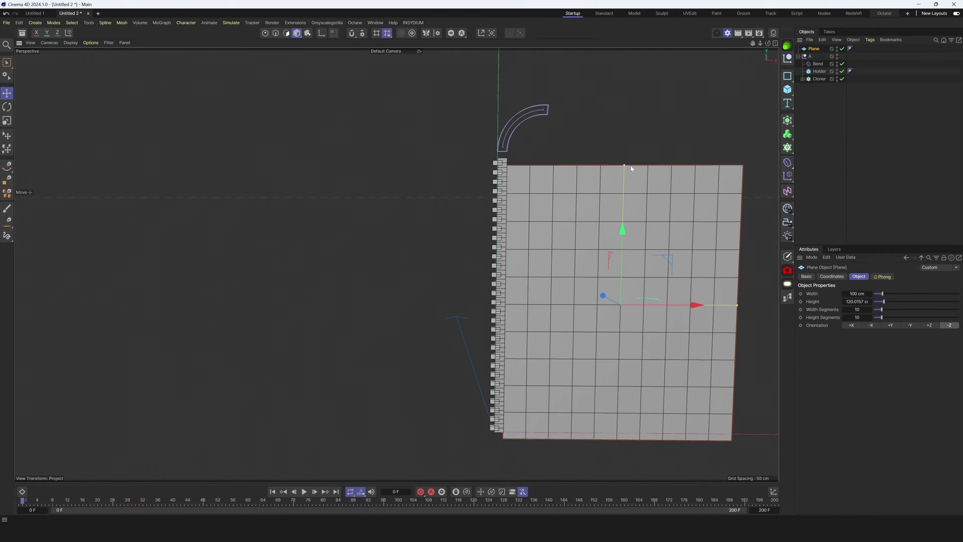
left_click_drag(623, 225, 623, 239)
left_click_drag(505, 291, 505, 307, "alt")
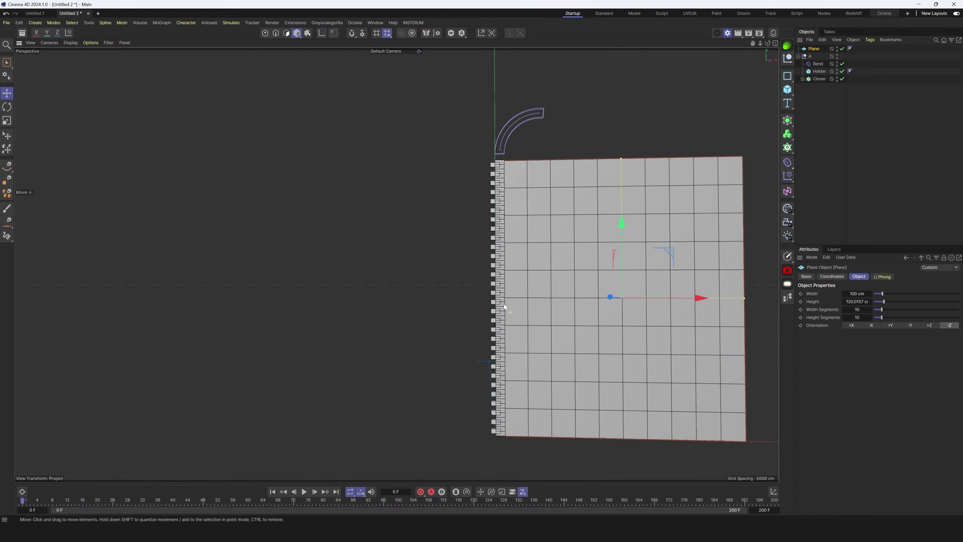
- Widen the plane to about 212 cm and shift it along X so its near edge meets Holder
left_click_drag(744, 298, 763, 303)
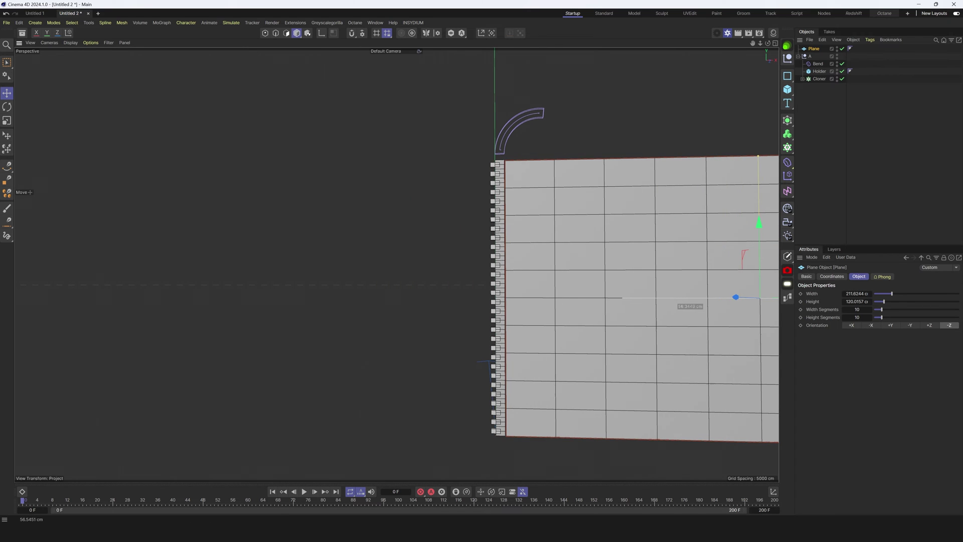
middle_click_drag(440, 267, 288, 279, "alt")
right_click_drag(501, 300, 454, 310, "alt")
left_click_drag(454, 310, 468, 314, "alt")
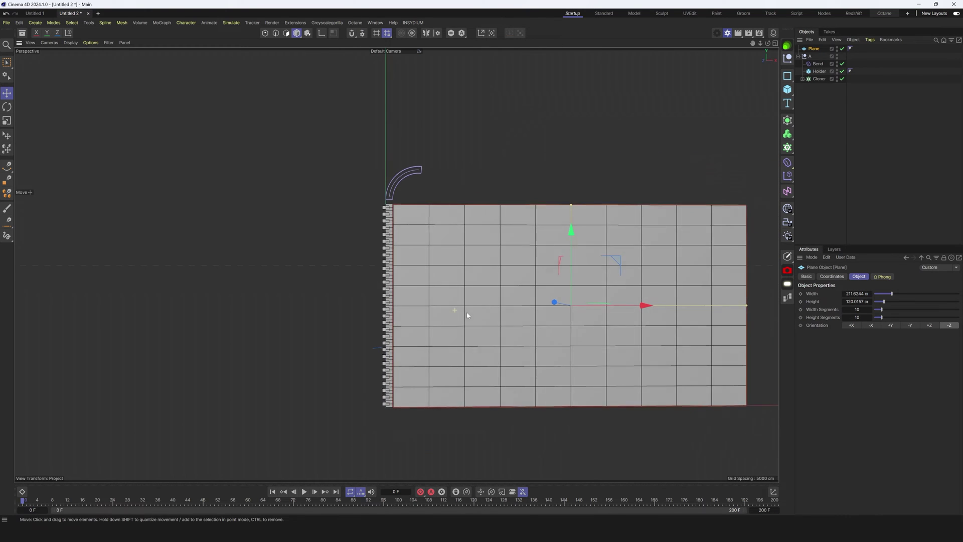
scroll(457, 220, "up", 4)
scroll(457, 219, "down", 3)
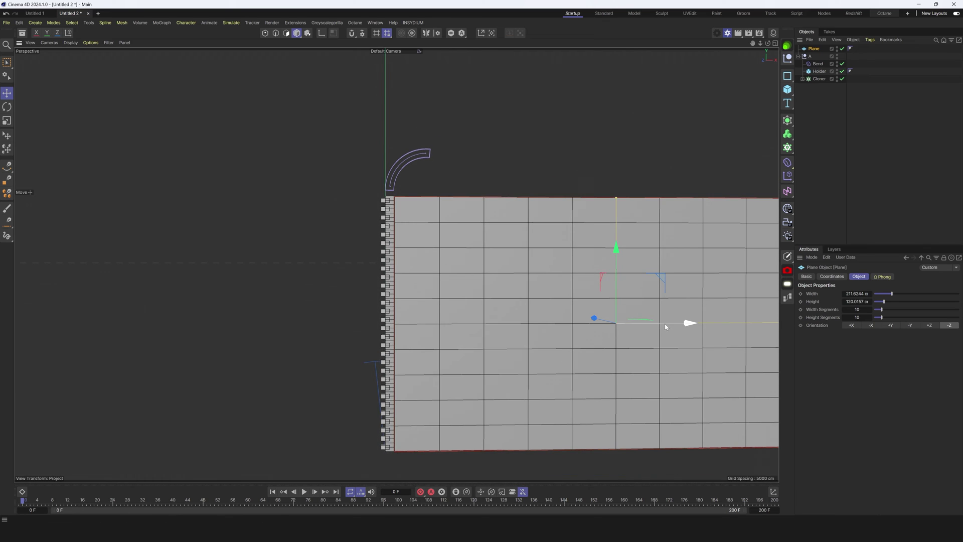
left_click_drag(666, 326, 664, 324)
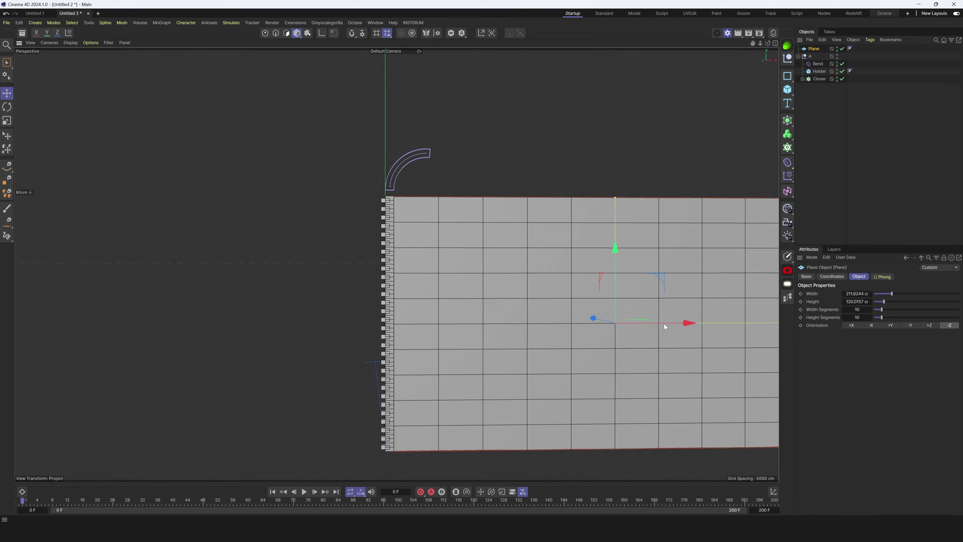
- Examine the seam between the plane's edge and Holder from close up and at an angle
left_click_drag(393, 231, 363, 270, "alt")
right_click_drag(379, 215, 464, 213, "alt")
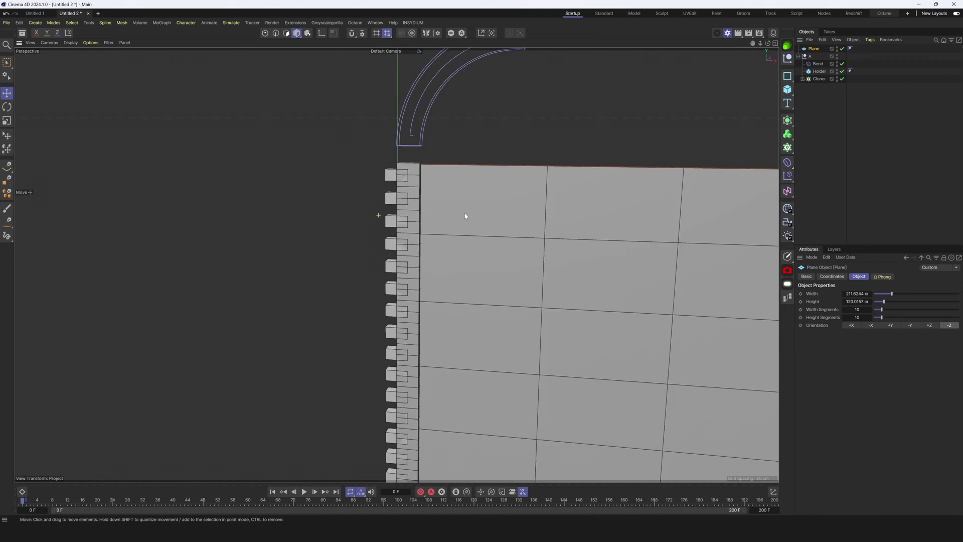
left_click_drag(464, 213, 407, 369, "alt")
right_click_drag(408, 369, 372, 373, "alt")
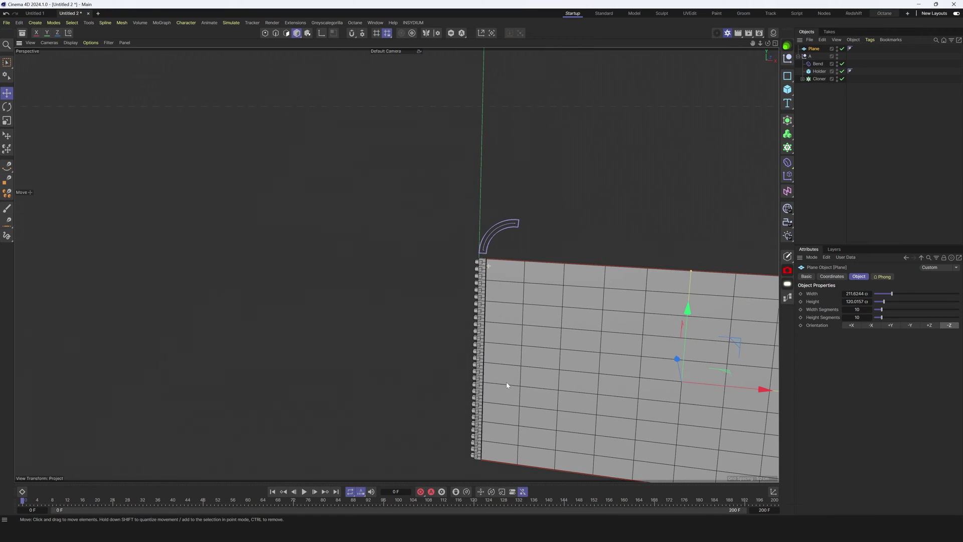
middle_click_drag(507, 383, 457, 292, "alt")
left_click_drag(457, 293, 475, 277, "alt")
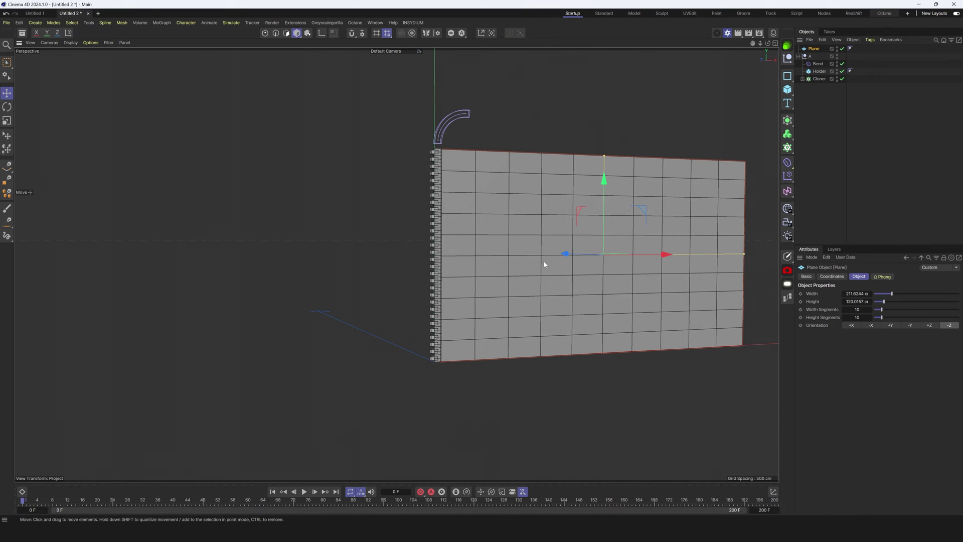
left_click_drag(487, 243, 497, 247, "alt")
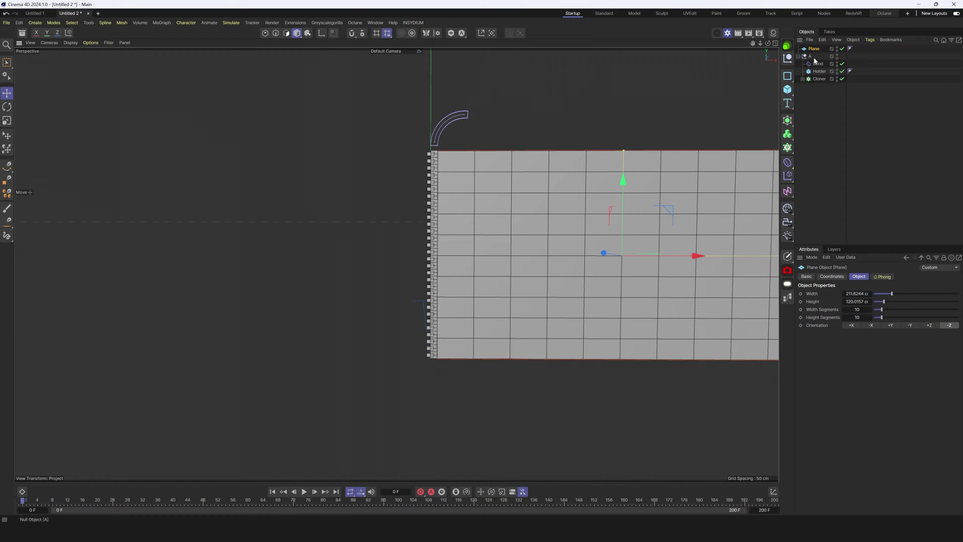
- Subdivide the plane with 217 width segments and 180 height segments
left_click(858, 308)
type("150")
key("Tab")
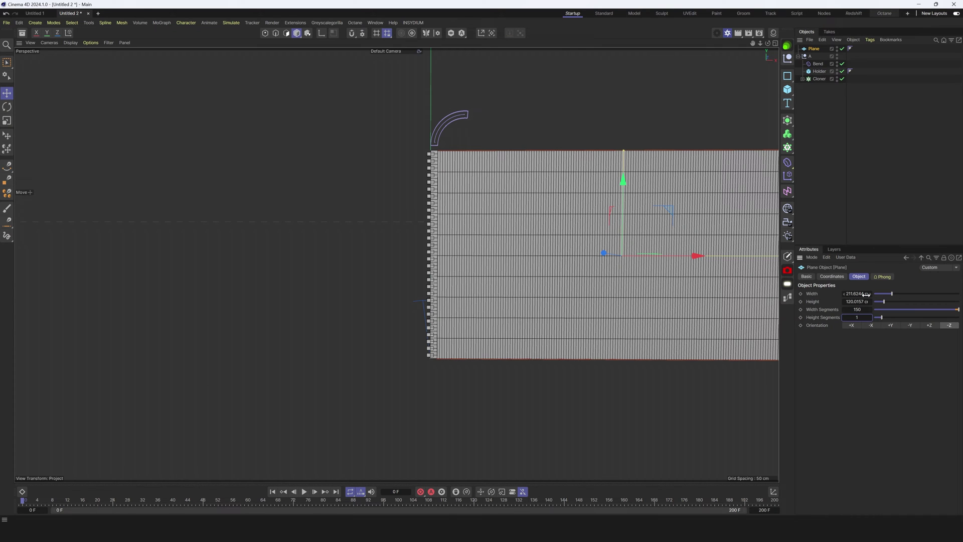
key("Return")
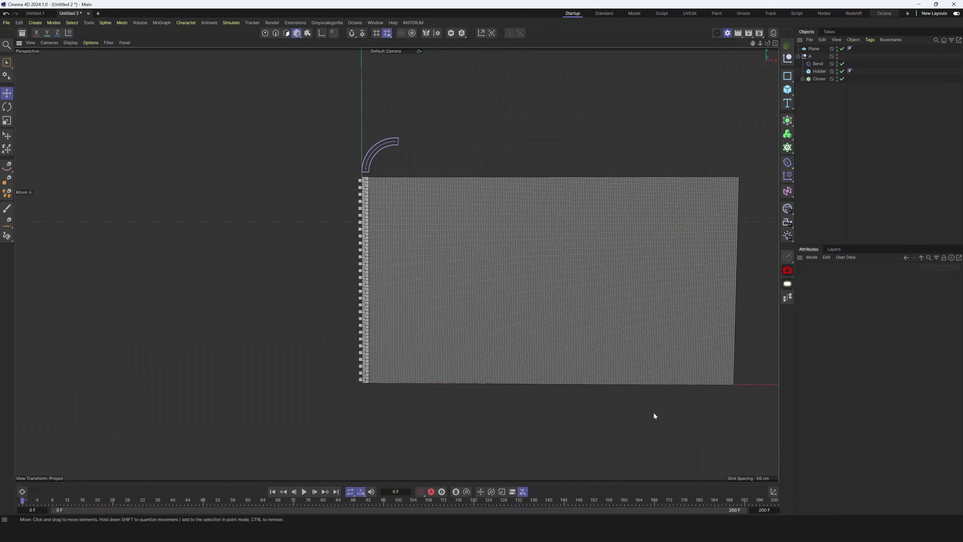
- Add a Cloth simulation tag to the Plane
left_click(815, 50)
right_click(815, 49)
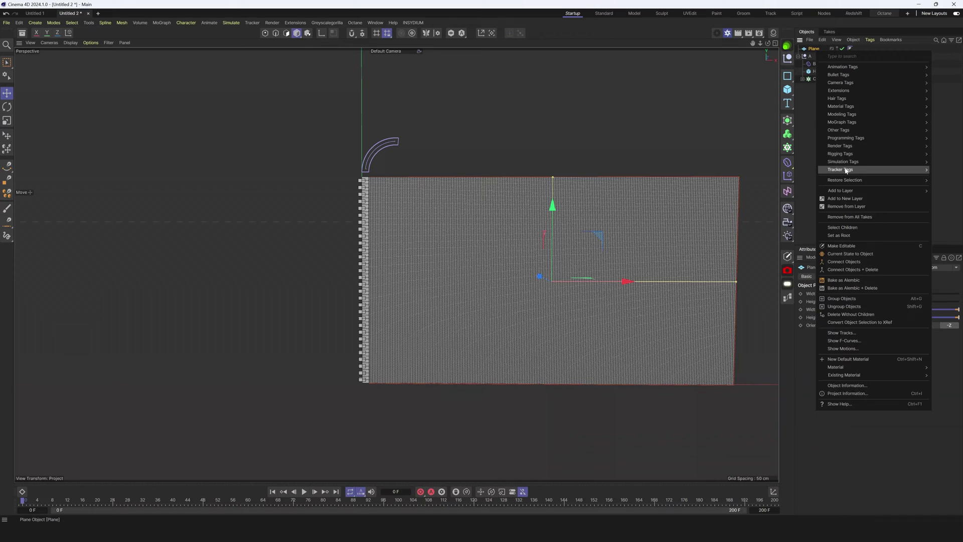
mouse_move(848, 161)
left_click(799, 176)
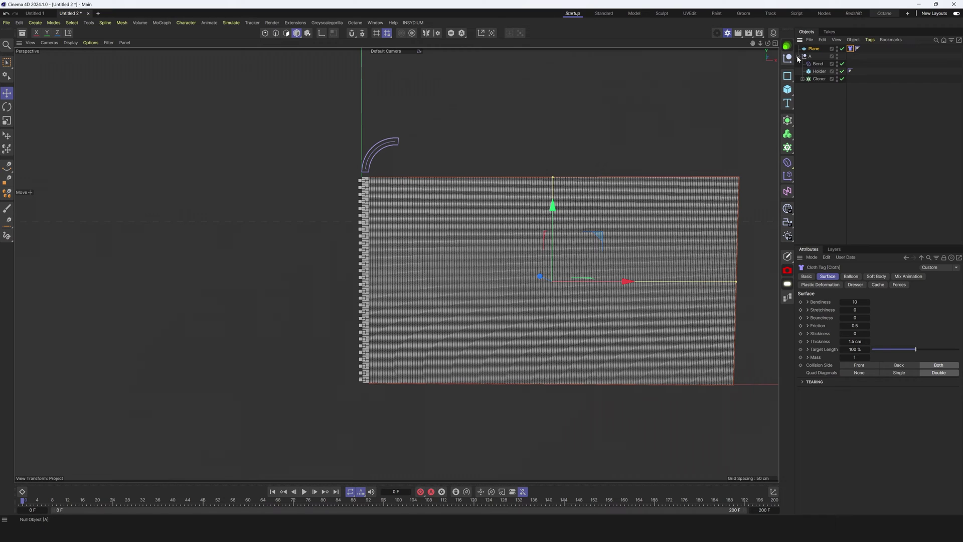
- Add a Cloth simulation tag to Holder and enable With Pins in its Mix Animation settings
left_click(825, 72)
right_click(822, 73)
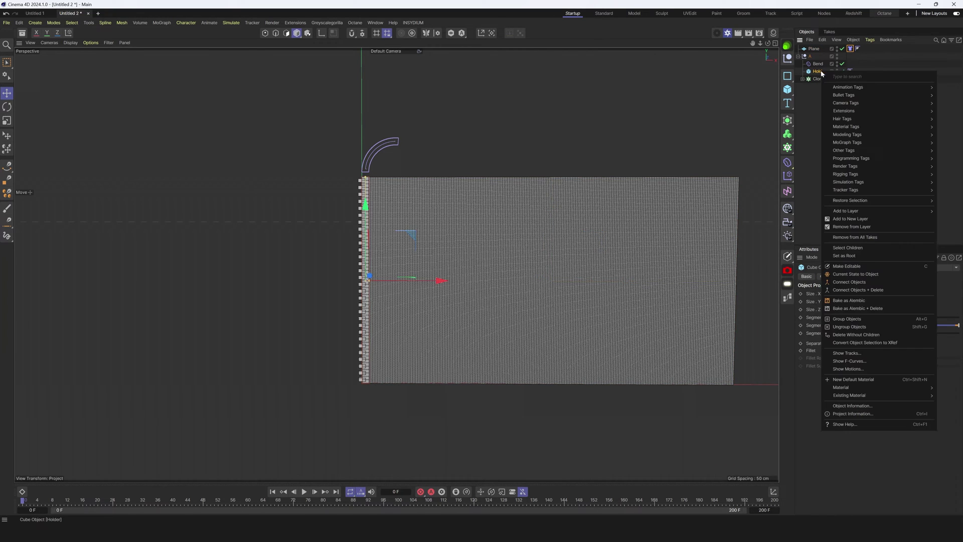
mouse_move(852, 182)
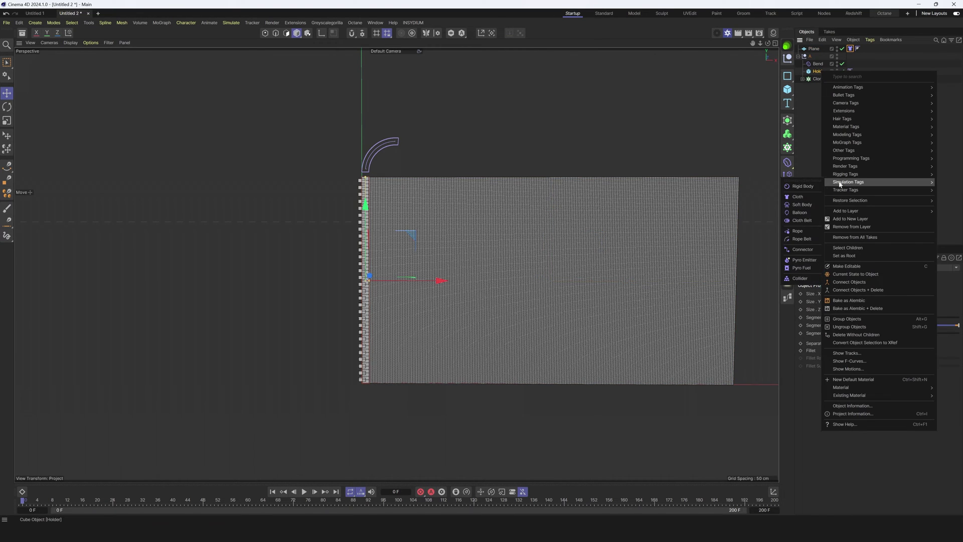
left_click(803, 197)
left_click(908, 276)
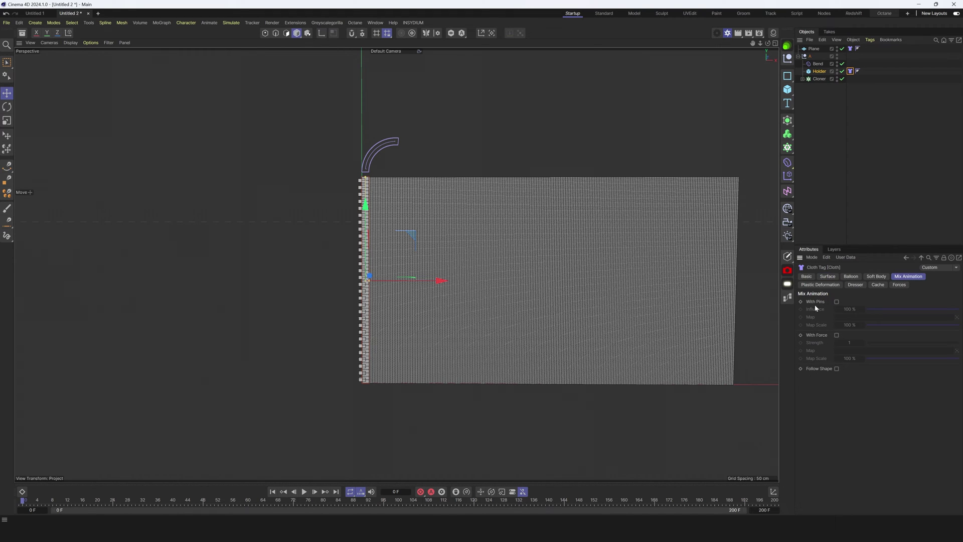
left_click(836, 301)
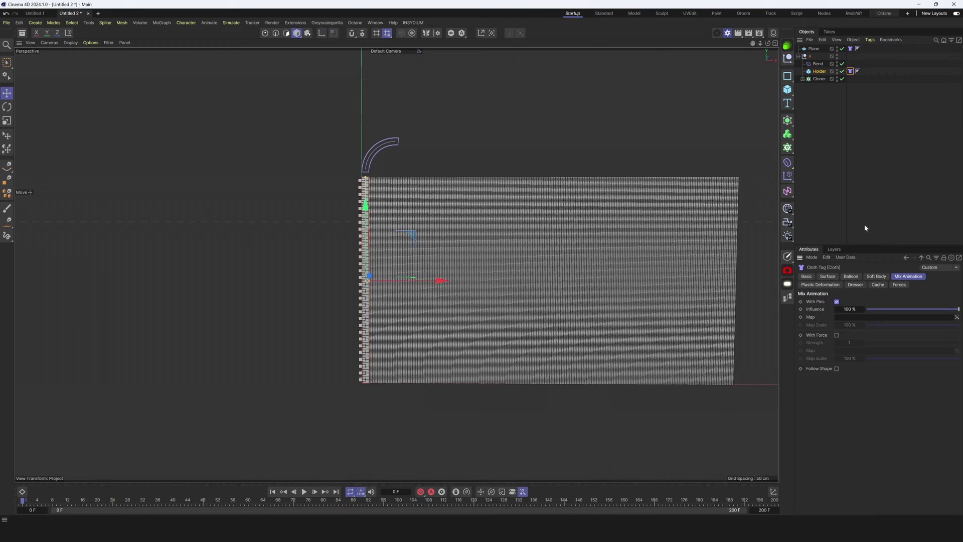
- Add a Connector simulation tag to the Plane, enable Update Live and set the search radius to about 1.39 cm
left_click(813, 50)
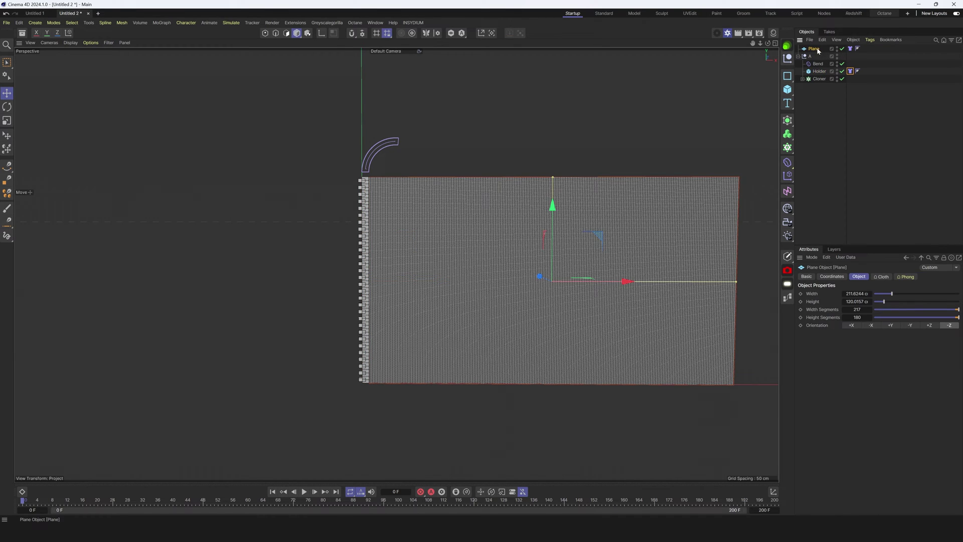
right_click(818, 50)
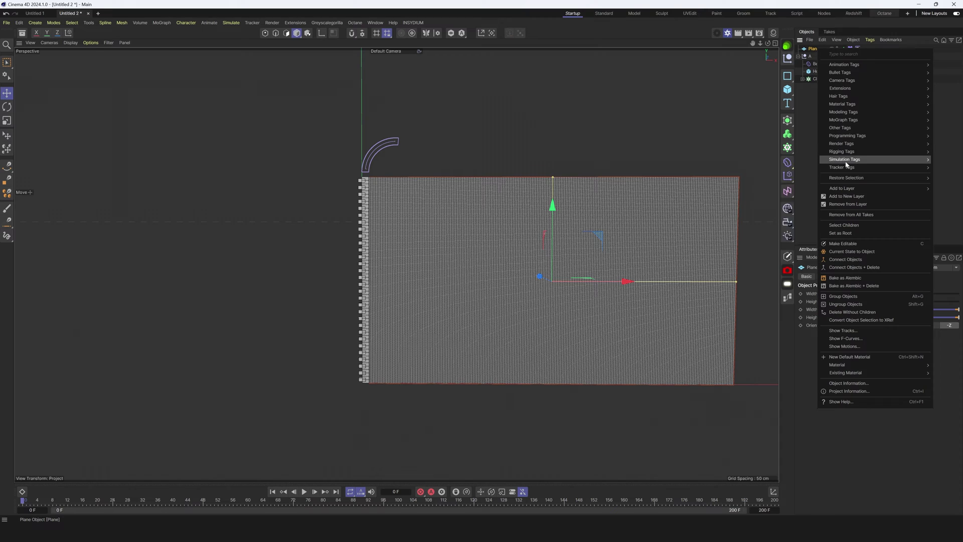
mouse_move(847, 159)
left_click(798, 227)
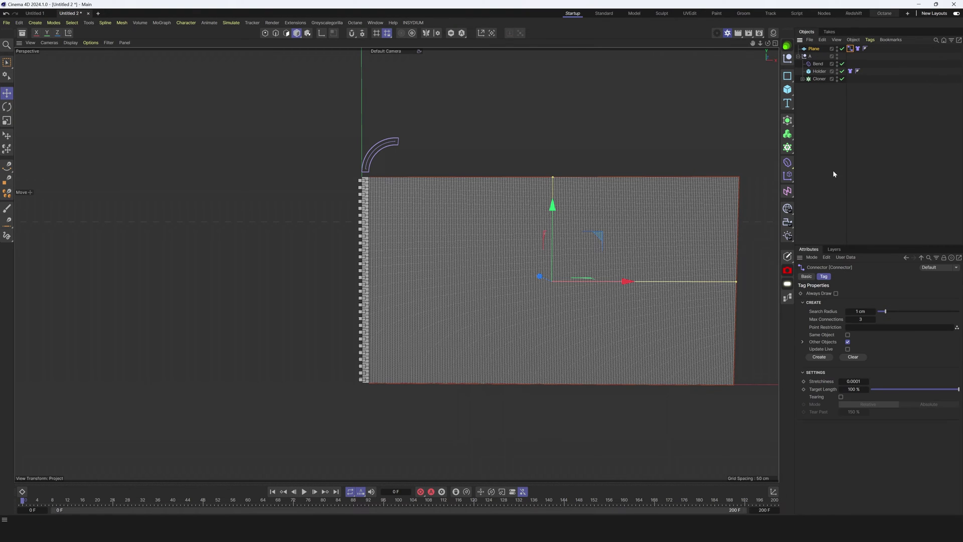
left_click(848, 350)
left_click_drag(860, 311, 867, 311)
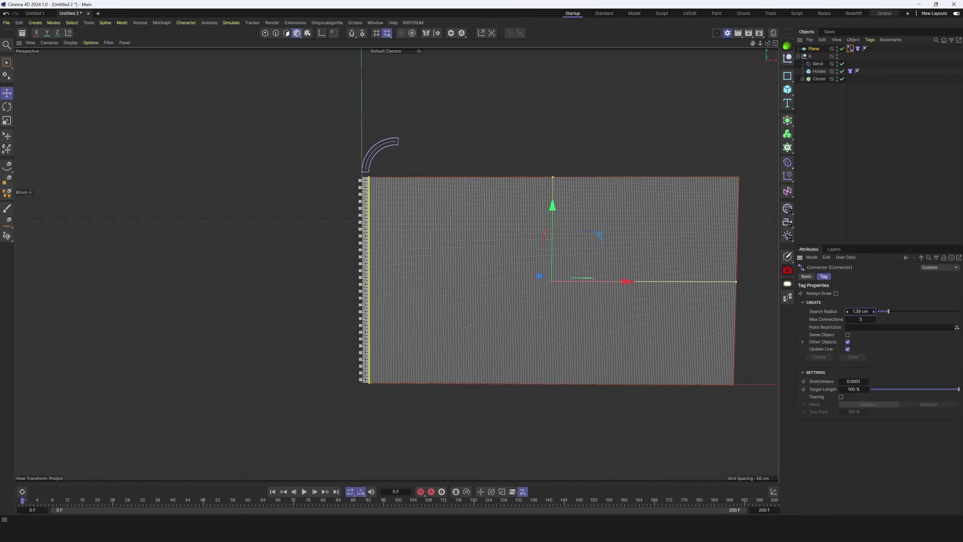
- Select Holder and examine the connector links between its edge and the plane up close
scroll(398, 183, "up", 10)
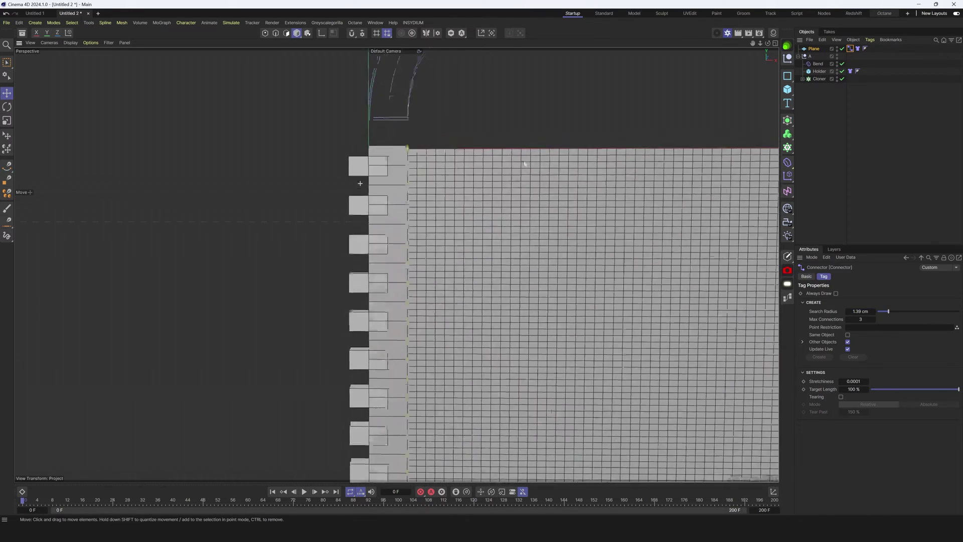
left_click(823, 71)
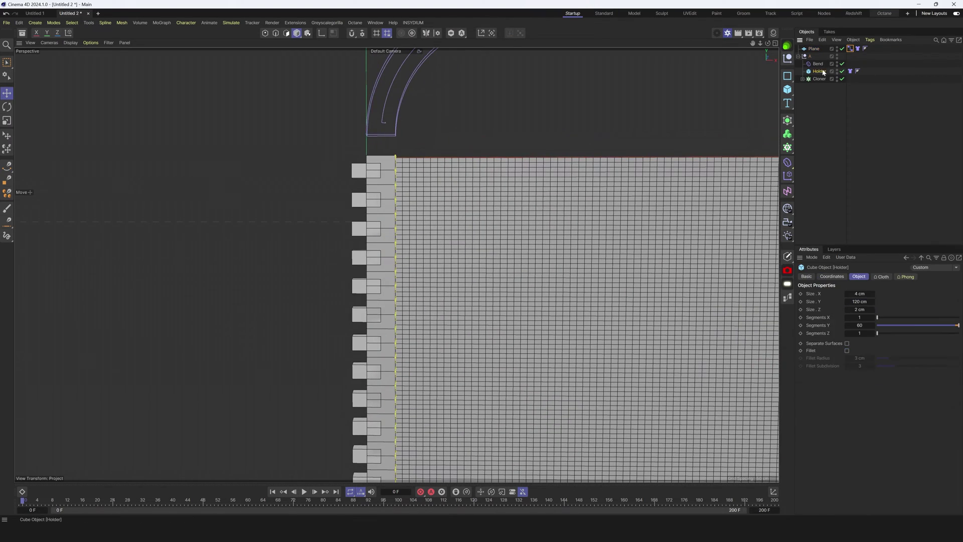
left_click_drag(396, 167, 378, 169, "alt")
scroll(407, 177, "down", 6)
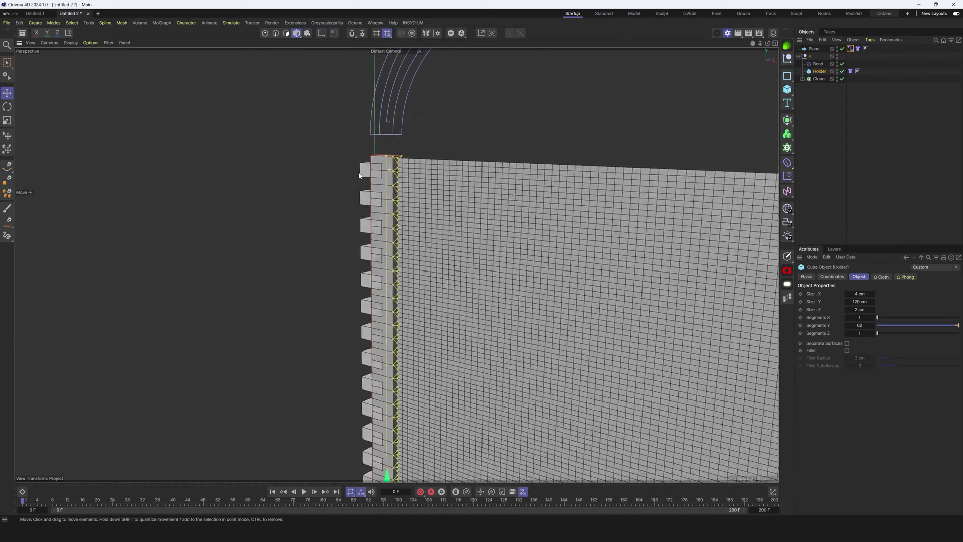
- Play the simulation briefly to check the connected plane and holder, and return to the first frame
middle_click_drag(422, 276, 371, 243, "alt")
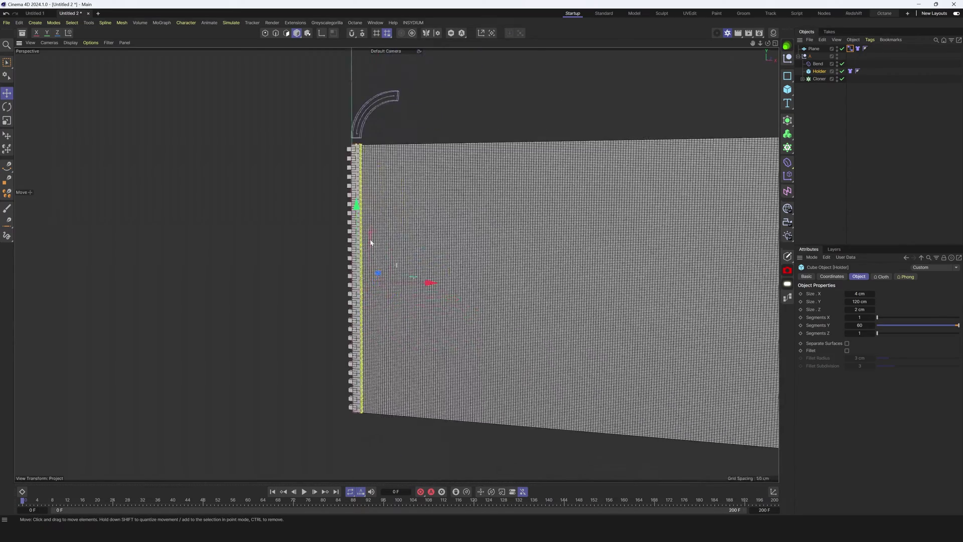
left_click_drag(370, 243, 451, 236, "alt")
middle_click_drag(452, 236, 388, 243, "alt")
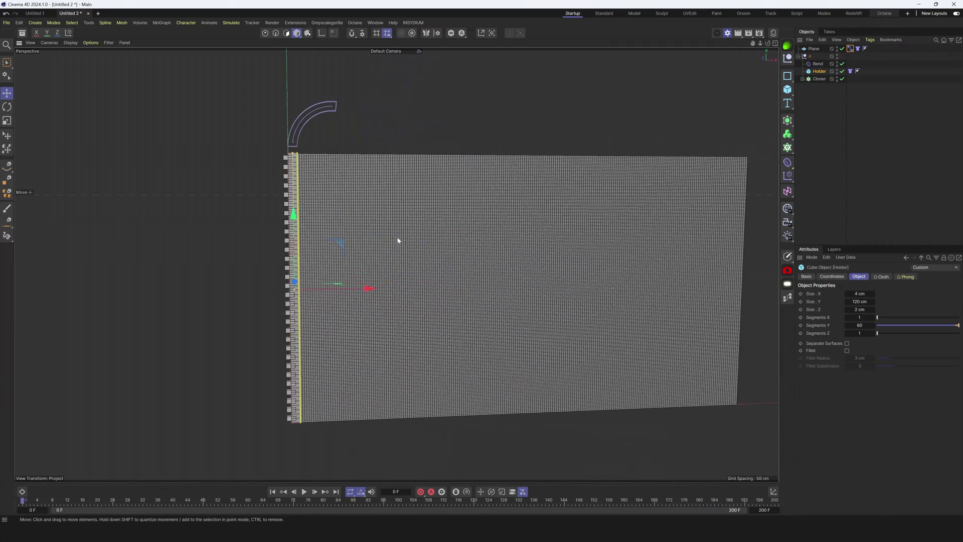
scroll(398, 241, "down", 3)
left_click(304, 491)
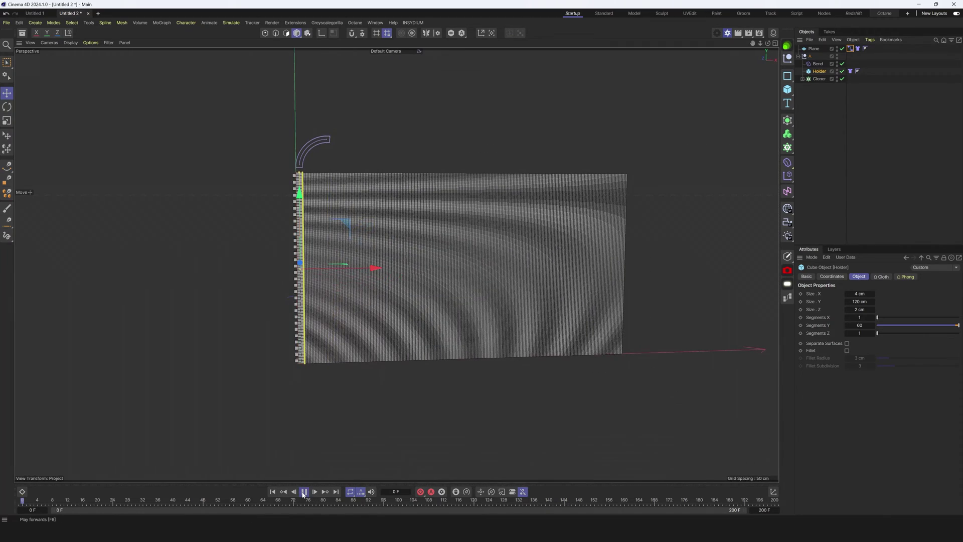
left_click(304, 491)
left_click(274, 492)
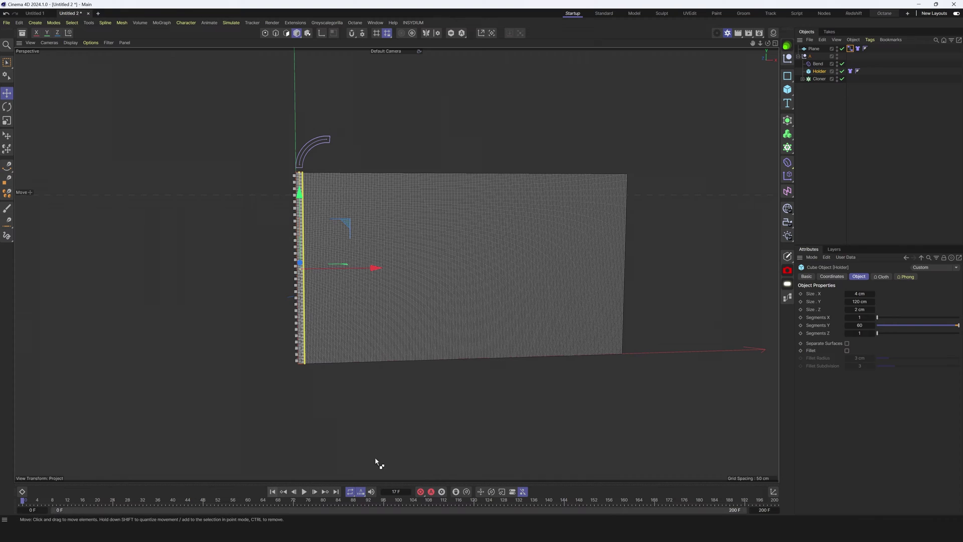
- Check the gravity value in the project's simulation scene settings and clear the object selection
key("ctrl+d")
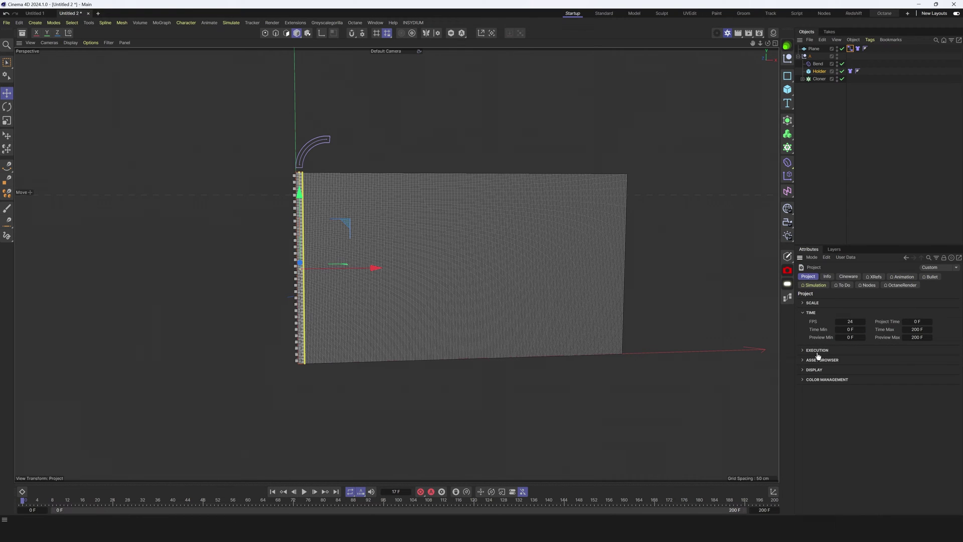
left_click(812, 285)
left_click(807, 303)
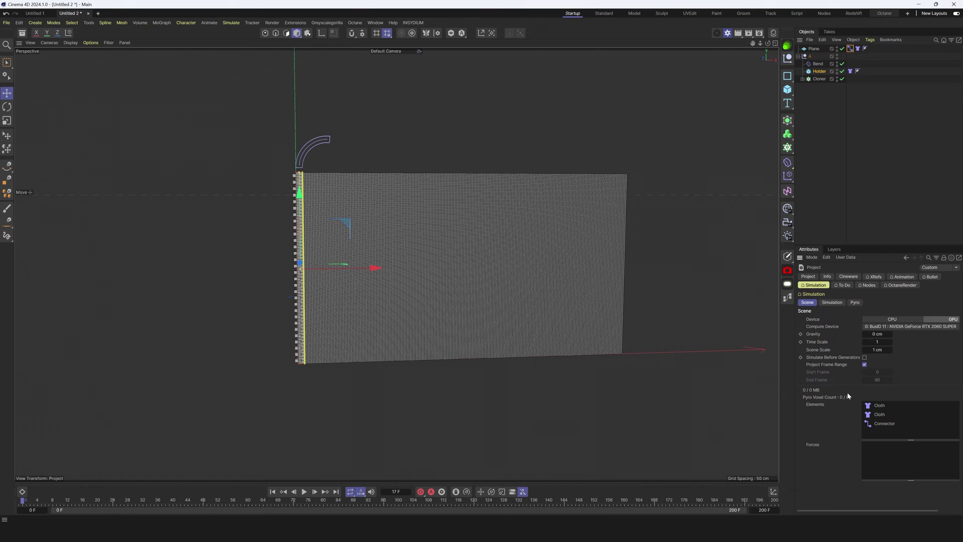
left_click(842, 108)
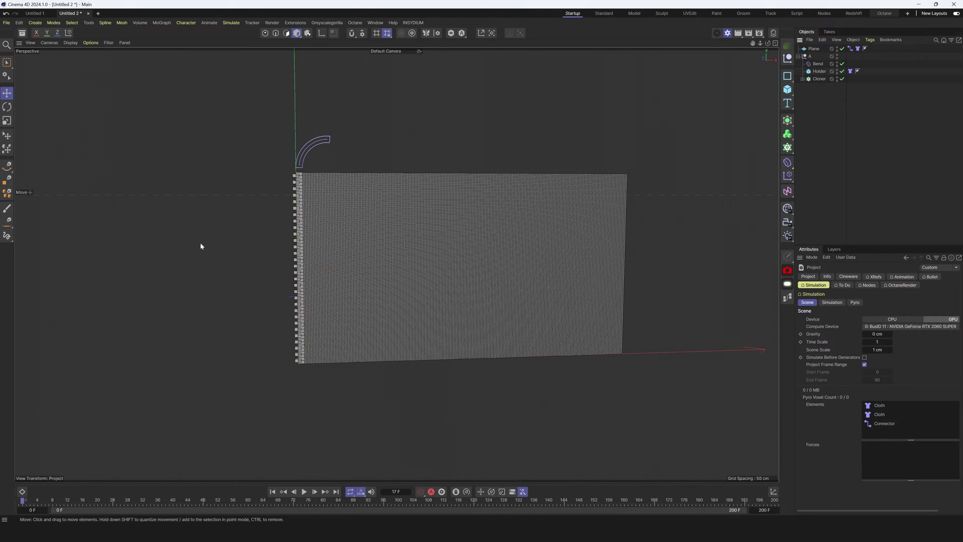
- Add a Turbulence force to the scene and set its scale to 25%
left_click(231, 23)
mouse_move(273, 39)
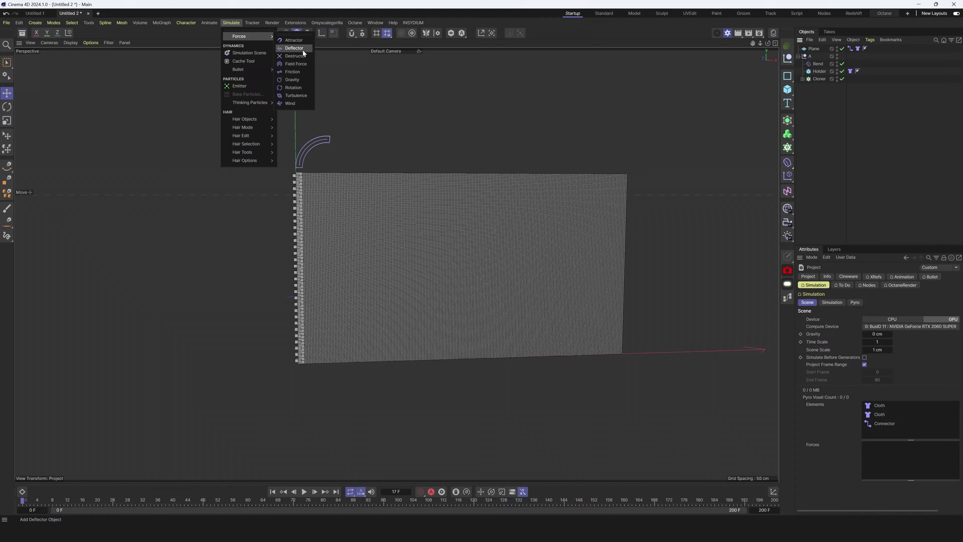
left_click(296, 95)
left_click(843, 302)
type("25")
key("Return")
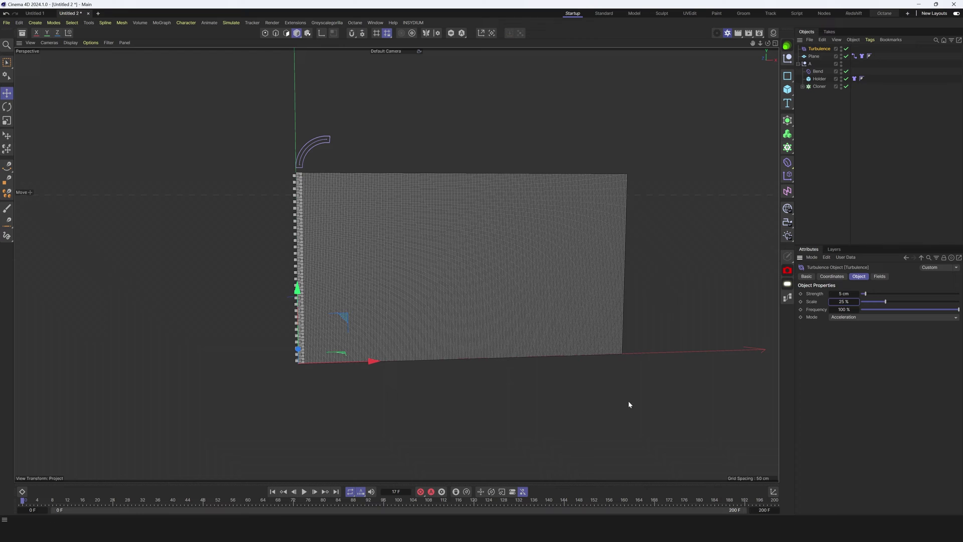
- Play the turbulent cloth simulation, examine the seam between holder and plane up close, and return to the first frame
left_click(304, 492)
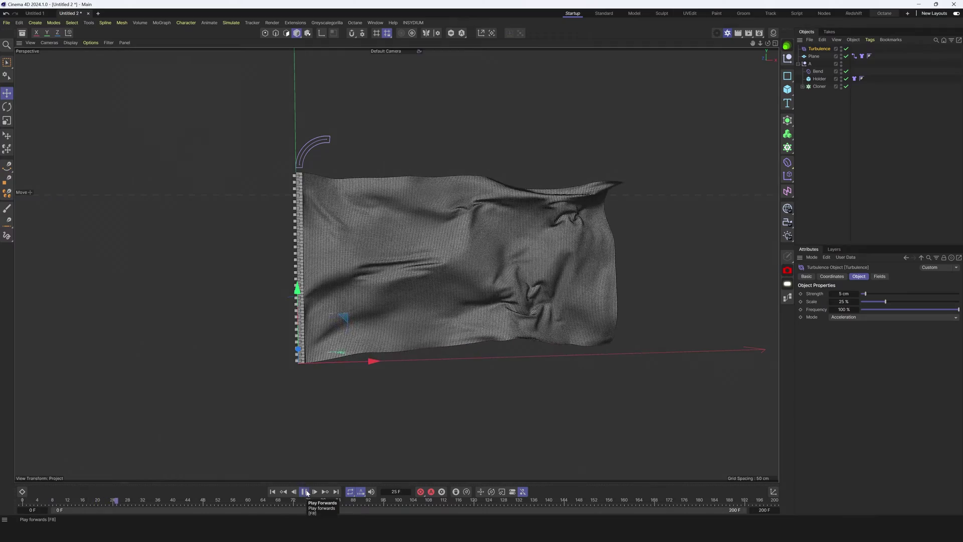
left_click(304, 491)
left_click_drag(316, 312, 276, 239, "alt")
right_click_drag(276, 239, 365, 260, "alt")
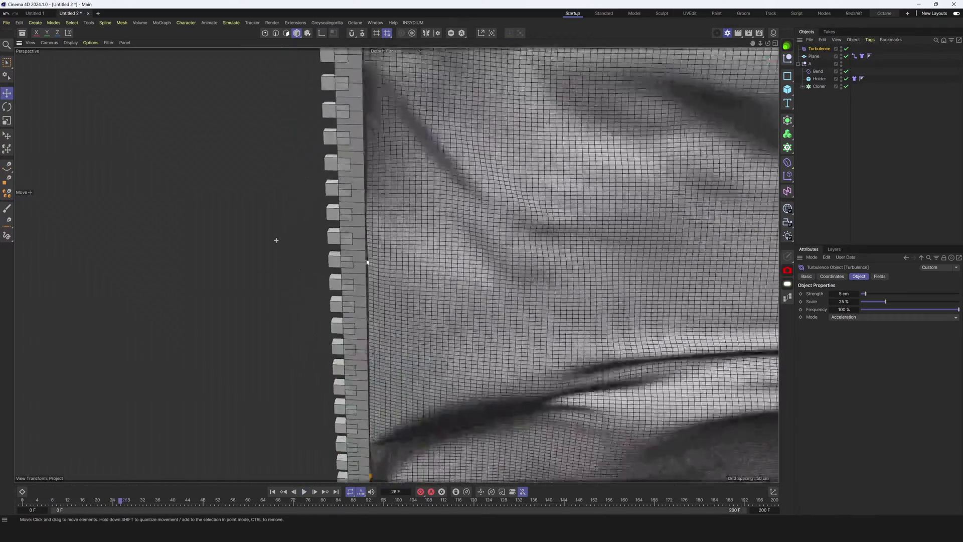
left_click_drag(365, 261, 375, 230, "alt")
scroll(361, 365, "down", 10)
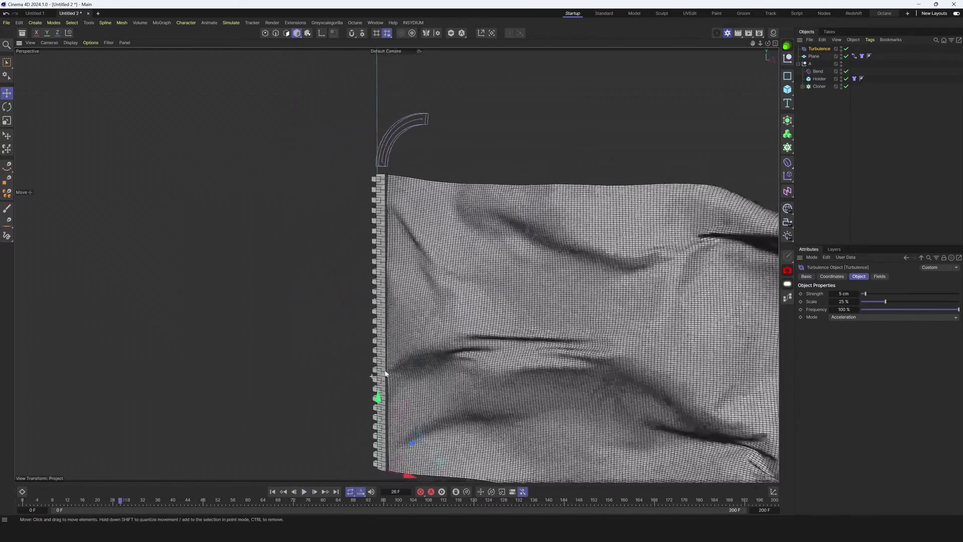
key("shift+f")
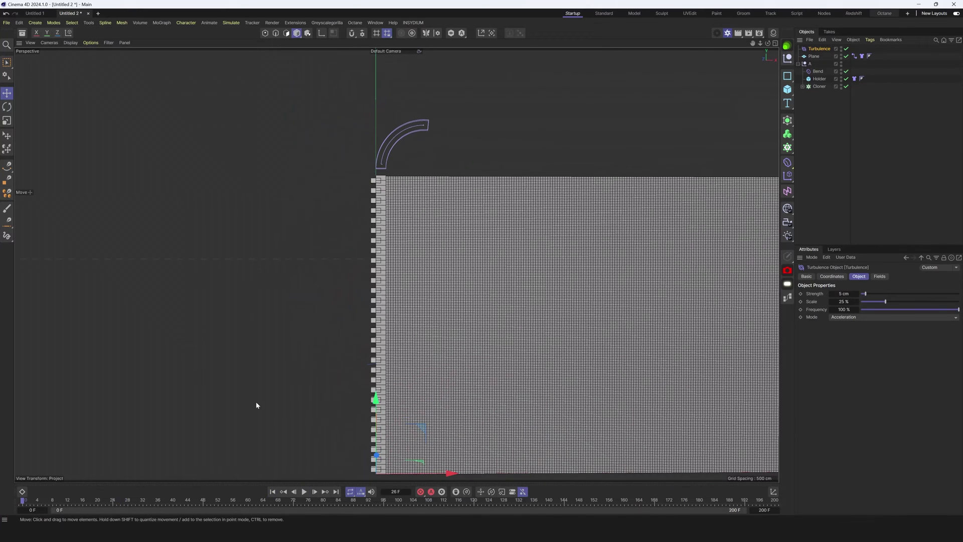
- Disable the Cloth tag on the Plane
left_click(862, 57)
left_click(807, 276)
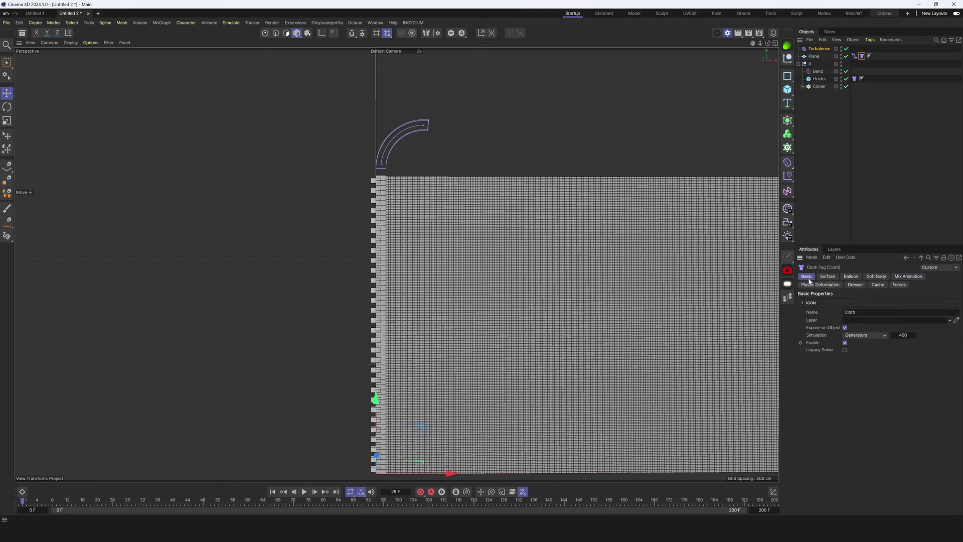
left_click(846, 342)
left_click(891, 78)
- Keyframe the Bend's Y position at about 107.4 cm on frame 0 and about -17.34 cm on frame 100
left_click(817, 49)
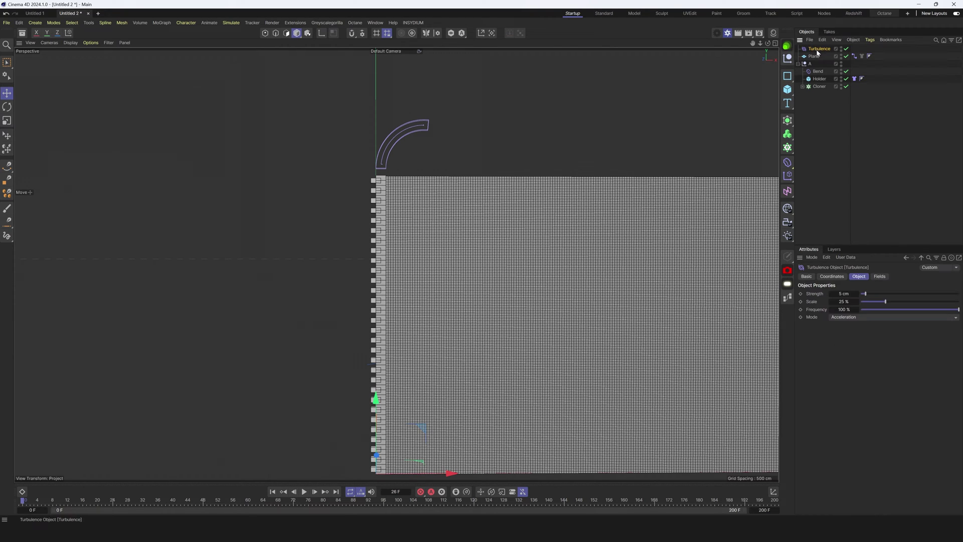
left_click(818, 71)
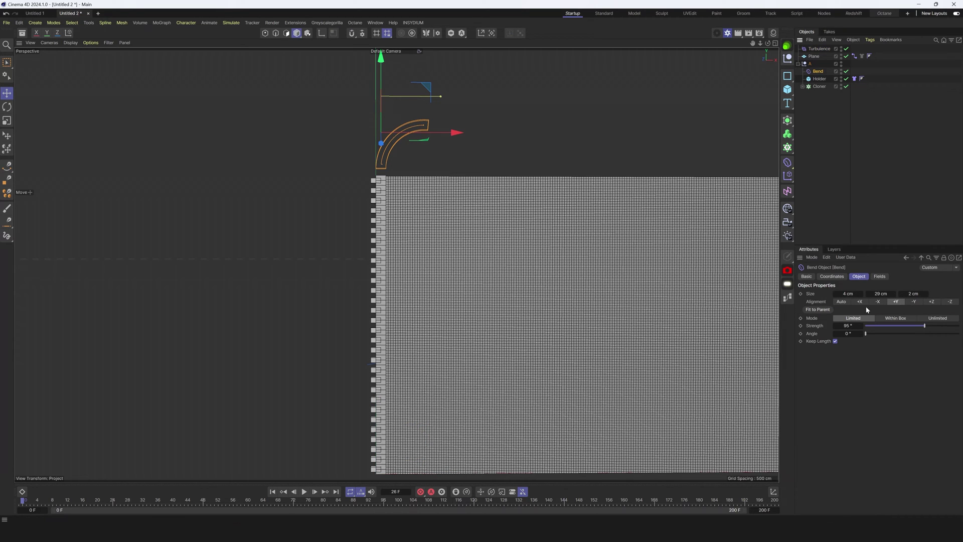
left_click(838, 278)
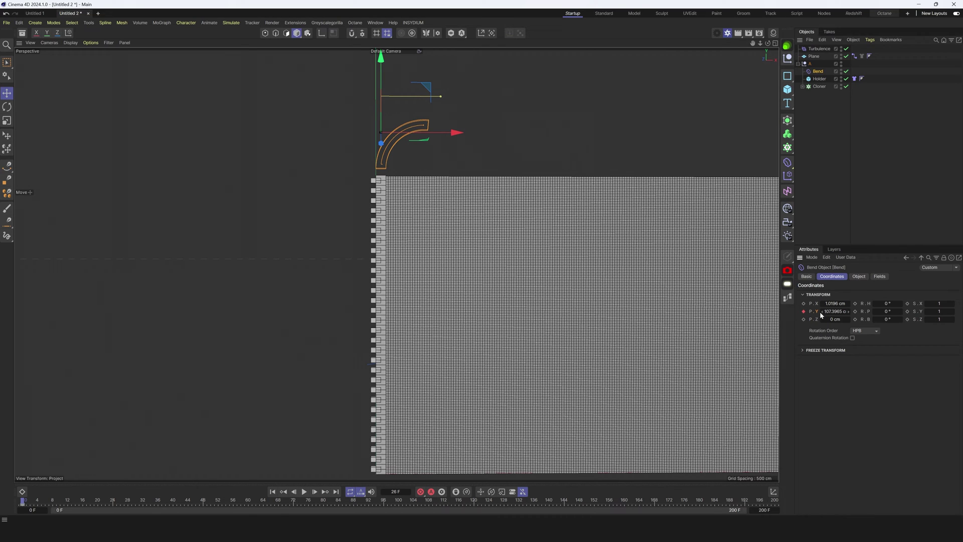
left_click_drag(24, 501, 398, 501)
left_click_drag(381, 63, 383, 375)
left_click(804, 311)
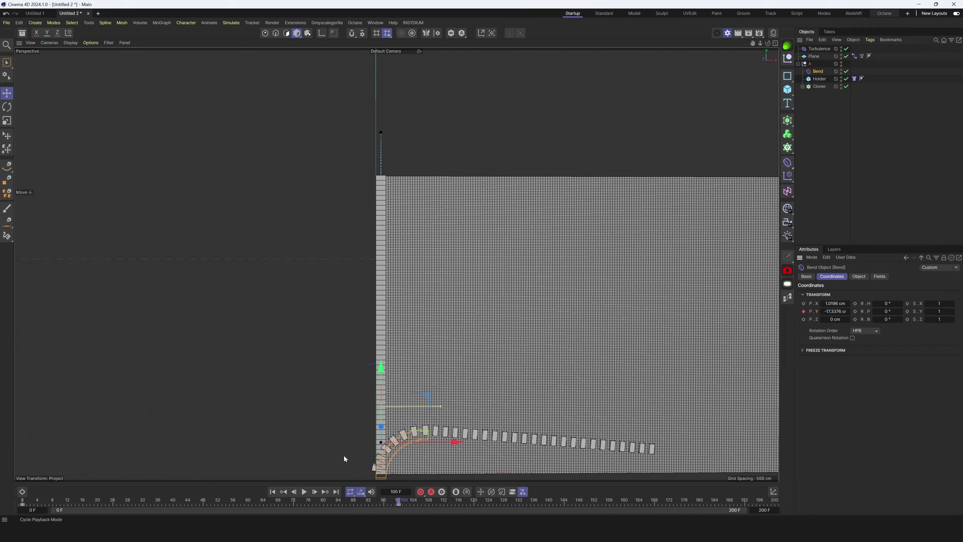
- Keyframe the Bend's Y position at about 107.66 cm on frame 200, and return to frame 0
left_click_drag(398, 500, 811, 497)
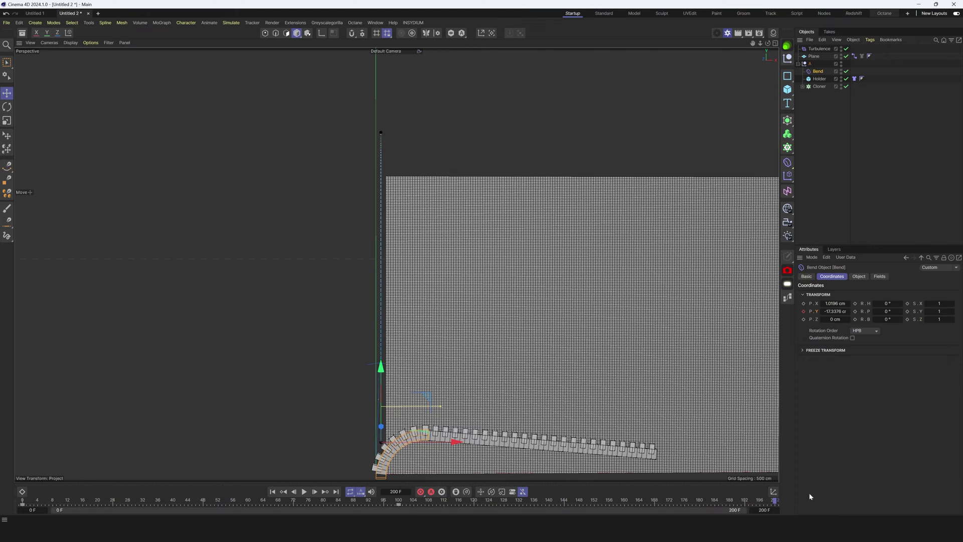
left_click_drag(834, 311, 861, 311)
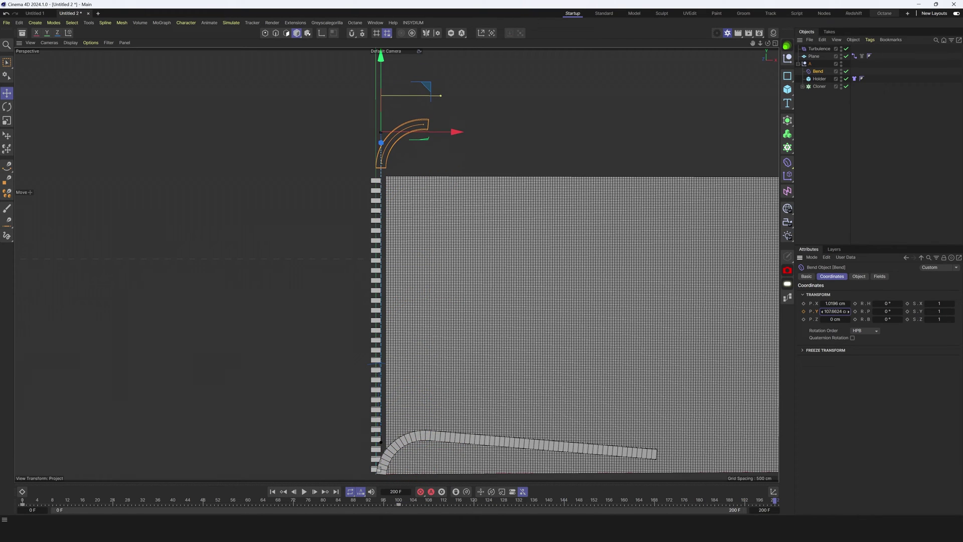
left_click(803, 311)
left_click_drag(763, 502, 6, 519)
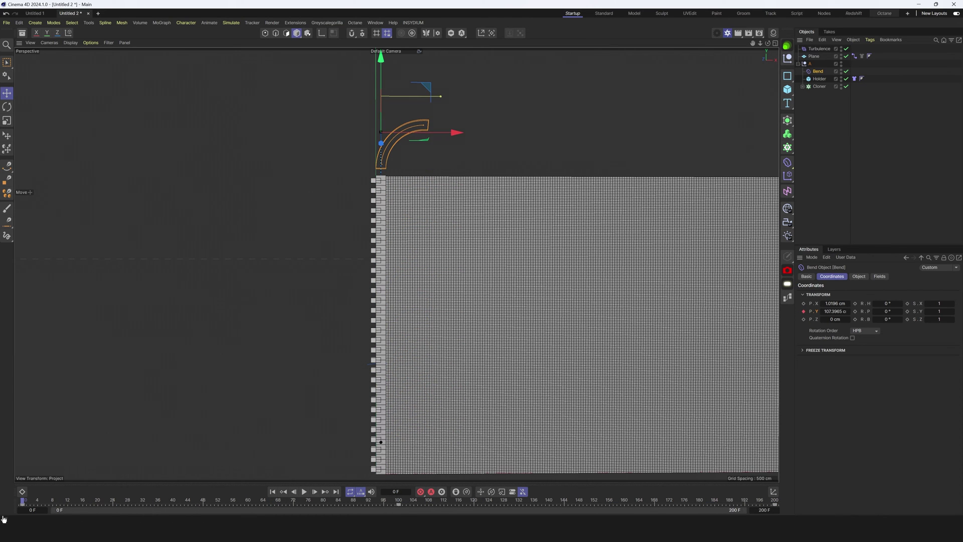
- Enable the Plane's Cloth tag again and clear the selection
left_click(861, 56)
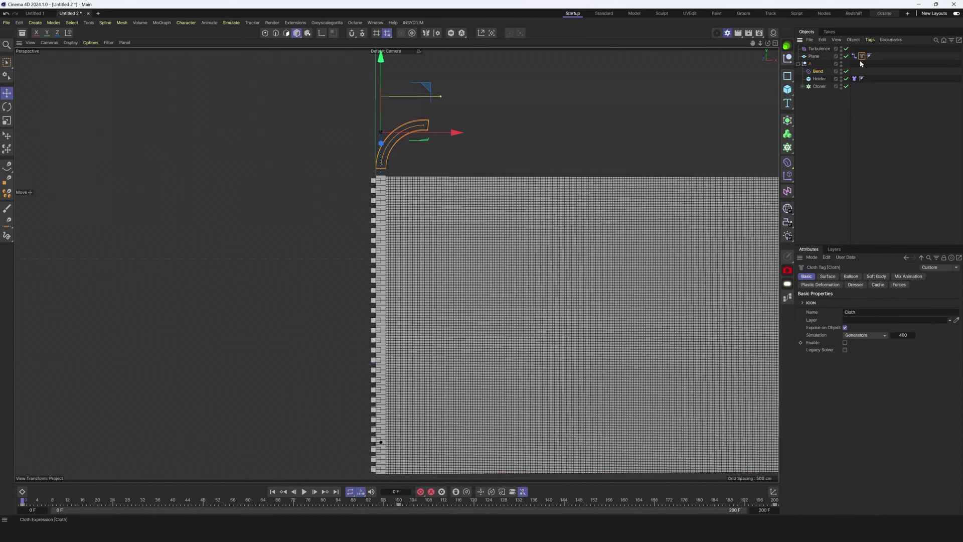
left_click(845, 342)
left_click(799, 170)
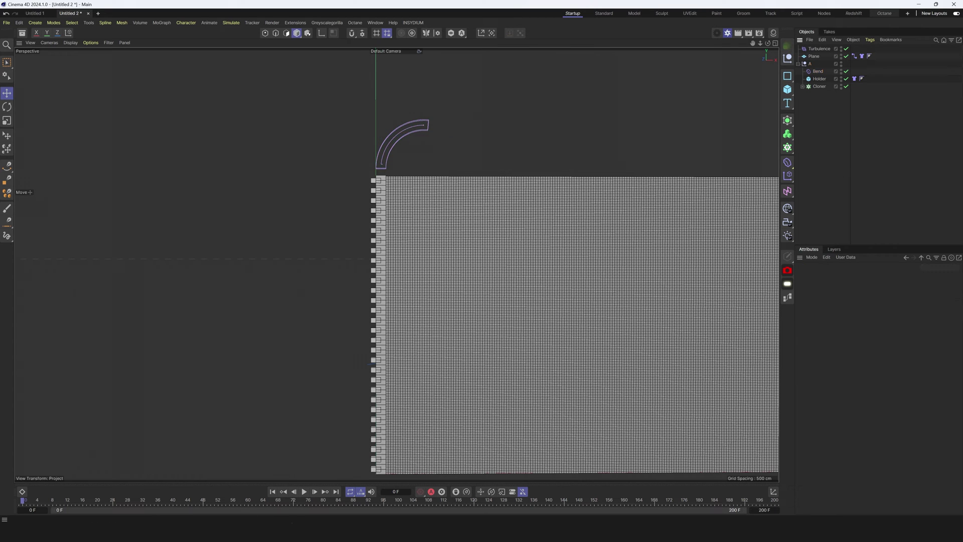
- Play the simulation to see how the animated bend pulls the cloth, and return to the first frame
left_click(304, 491)
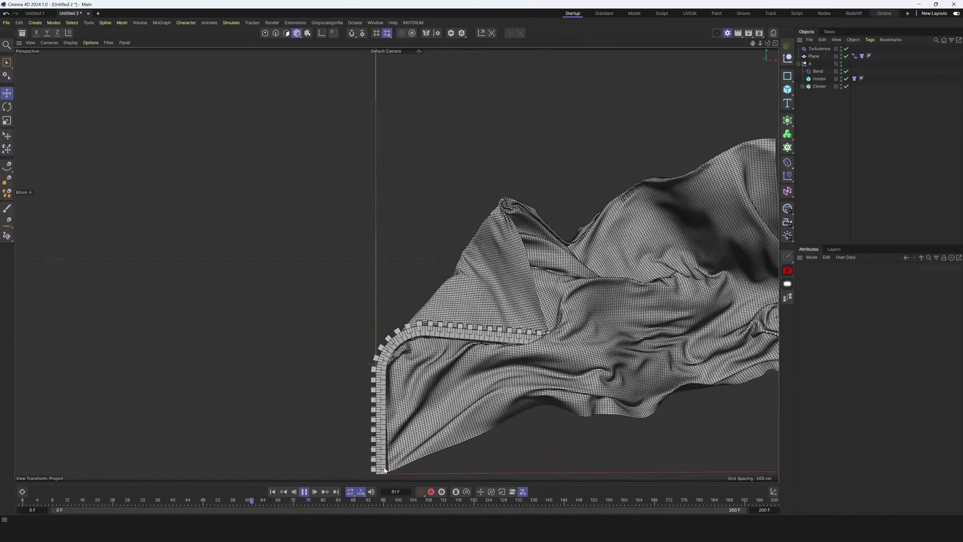
left_click(304, 492)
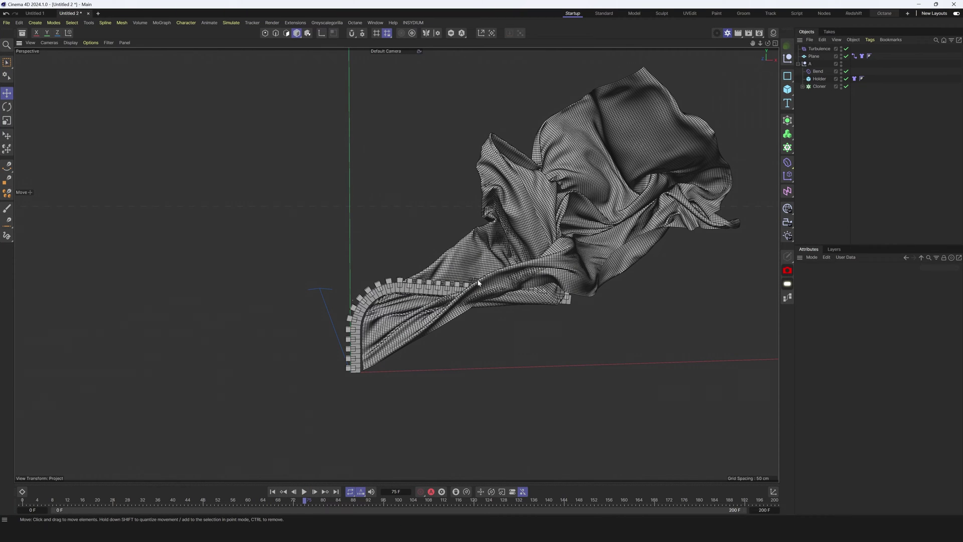
key("shift+f")
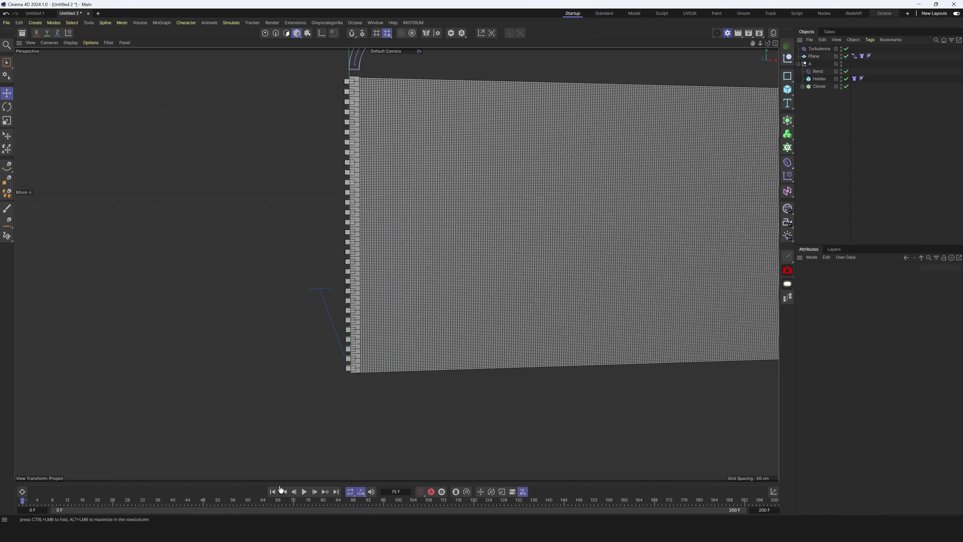
- Set the Bend's angle to -27°
middle_click_drag(387, 229, 464, 346, "alt")
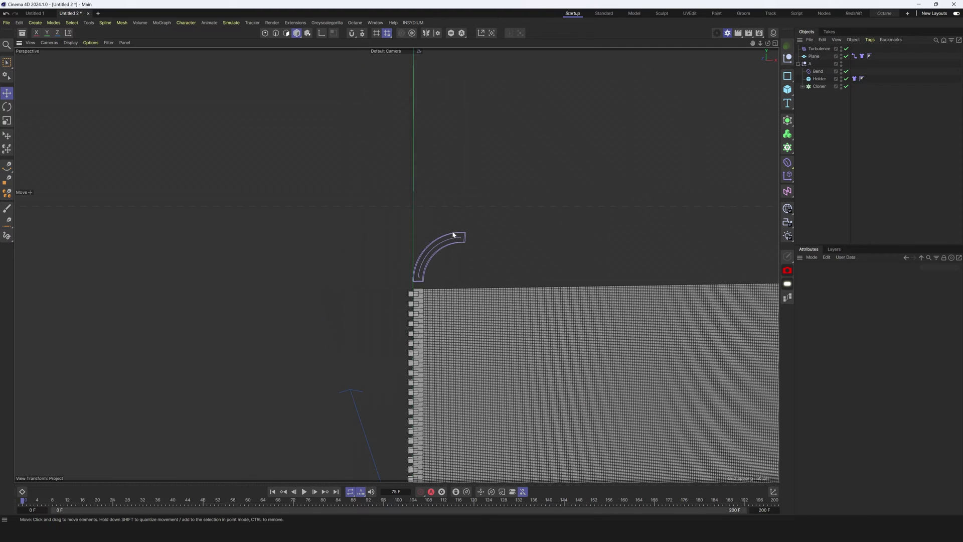
left_click(824, 73)
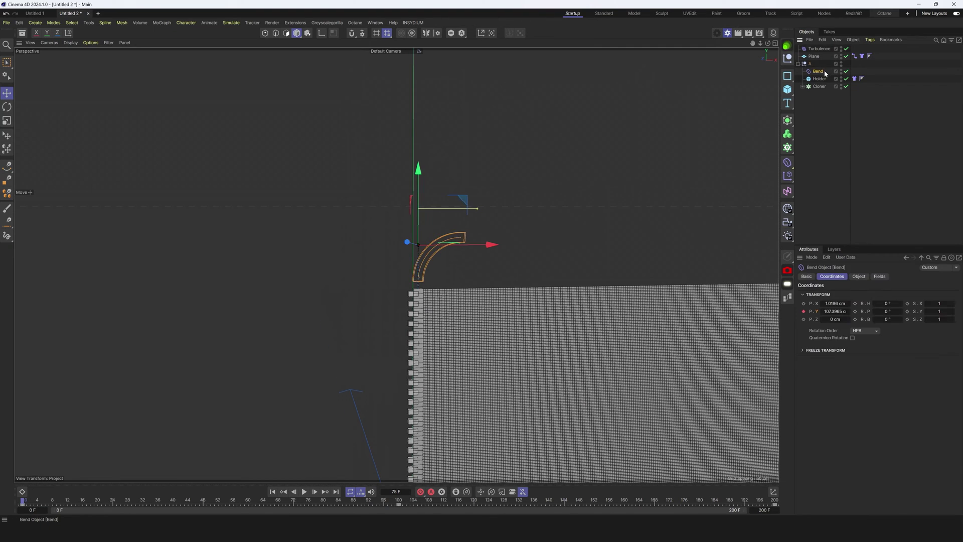
left_click(858, 276)
left_click_drag(857, 333, 842, 333)
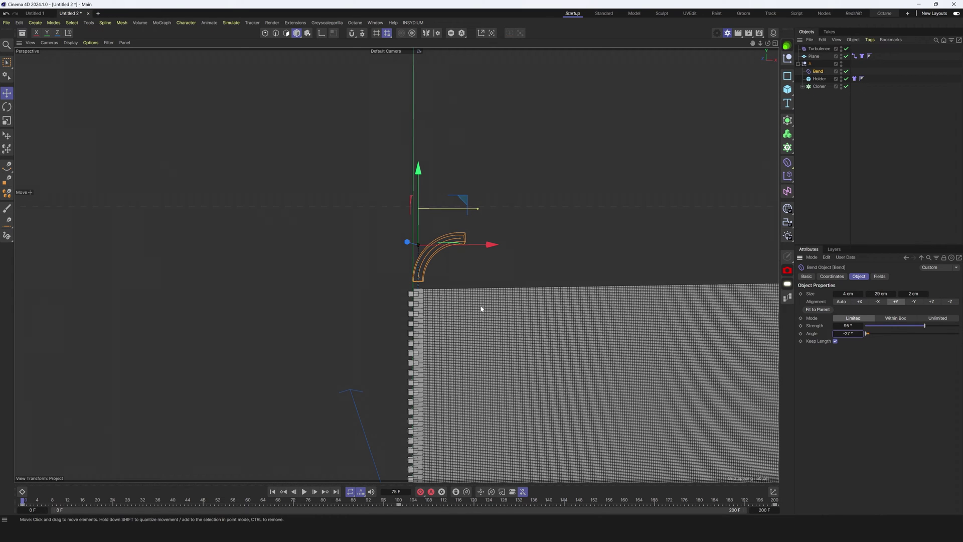
- Play the simulation with the whole plane in view to check the angled bend
left_click_drag(482, 308, 445, 291, "alt")
right_click_drag(445, 290, 421, 397, "alt")
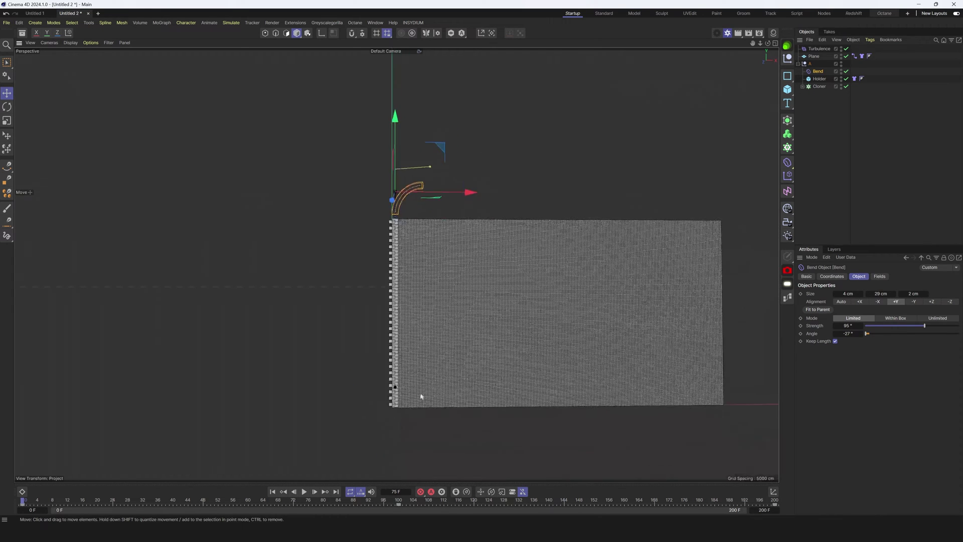
left_click(305, 492)
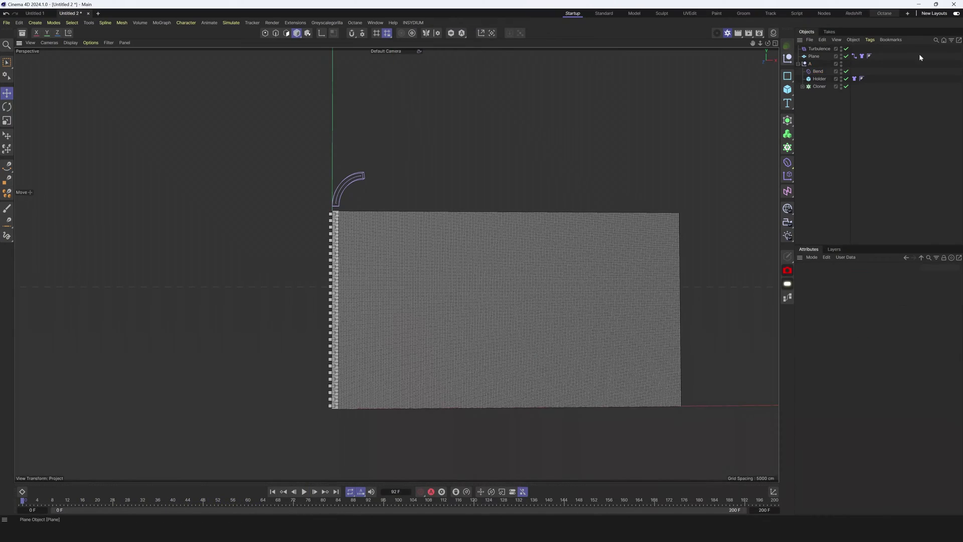
- Add a Vertex Map tag to the Plane and use Holder as the map's field
left_click(814, 57)
right_click(817, 59)
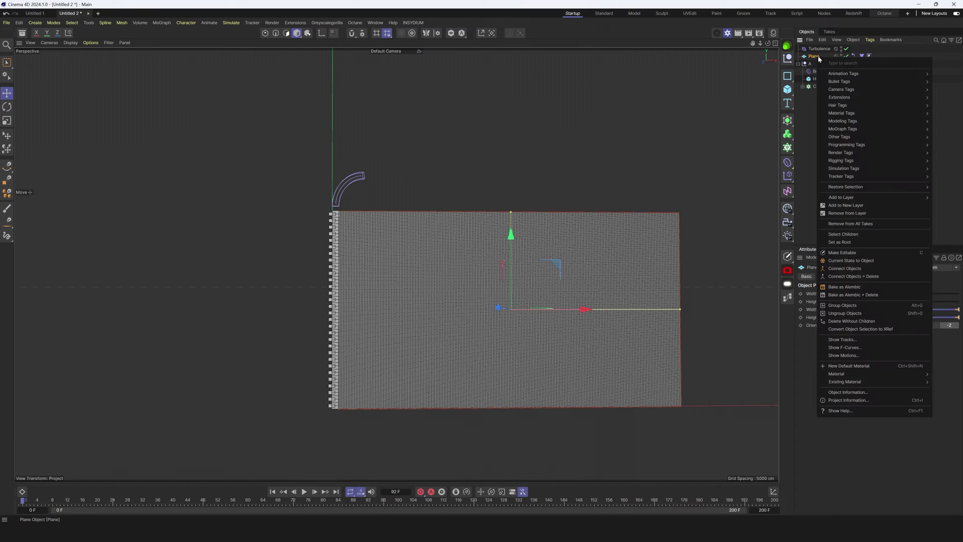
mouse_move(853, 137)
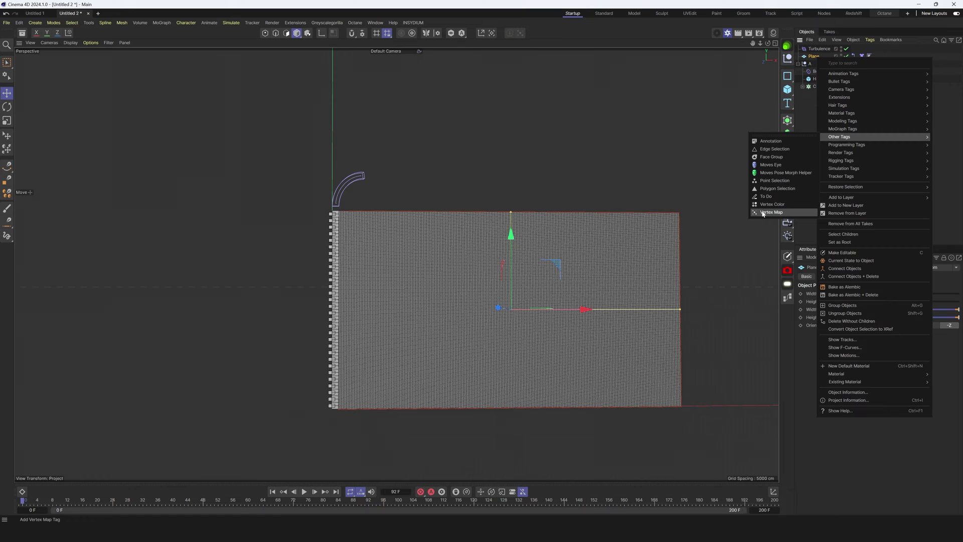
left_click(771, 212)
left_click(826, 277)
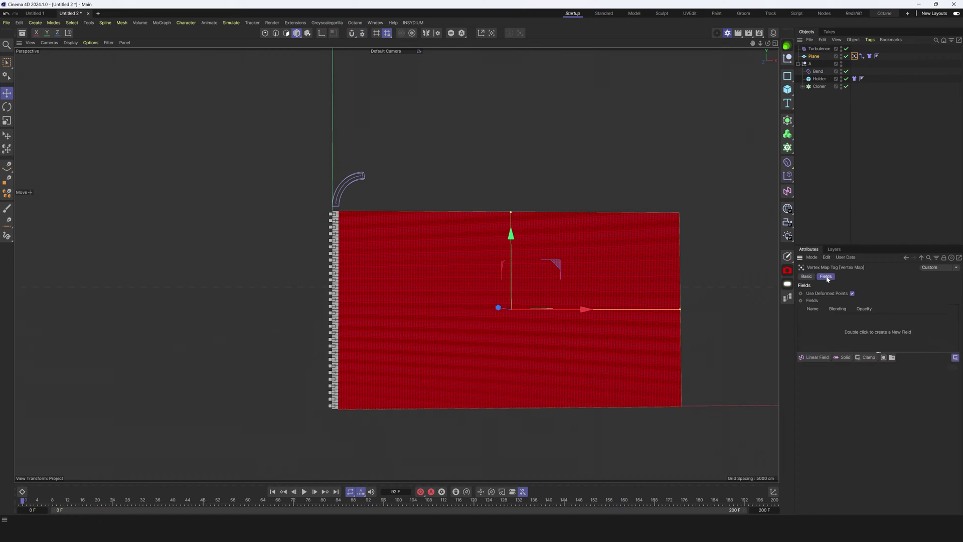
left_click_drag(818, 79, 844, 329)
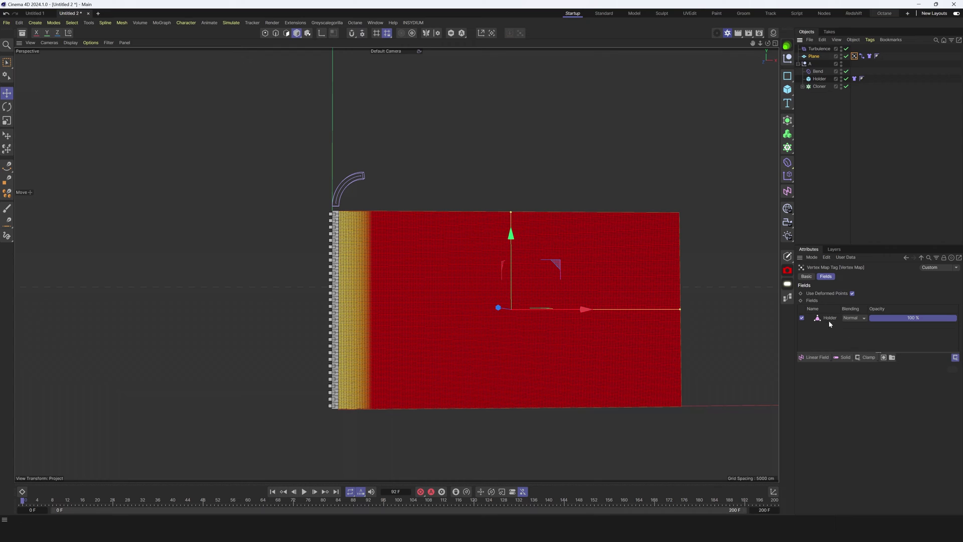
- Reduce the radius of the vertex map's Holder field to 7 cm and check the weighted strip beside the holder
left_click(822, 318)
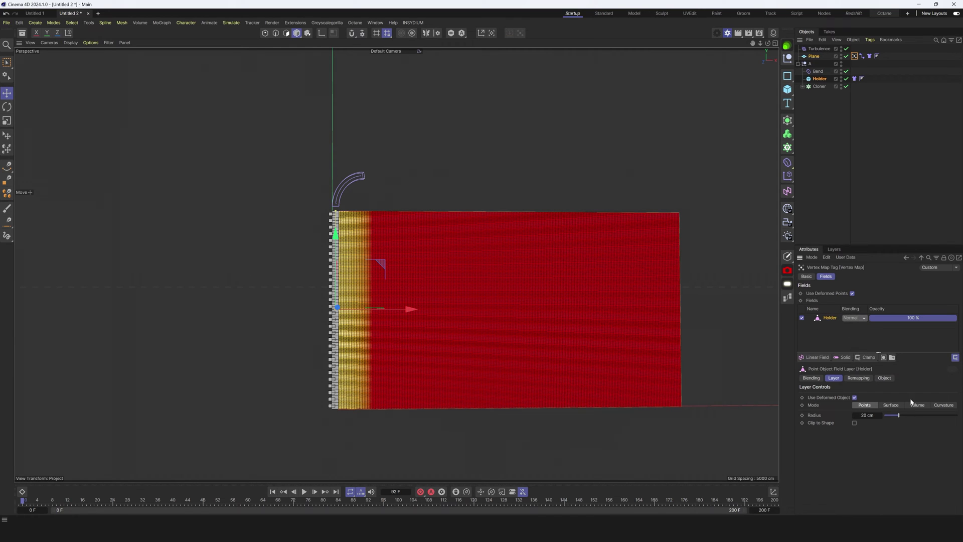
left_click_drag(899, 416, 893, 416)
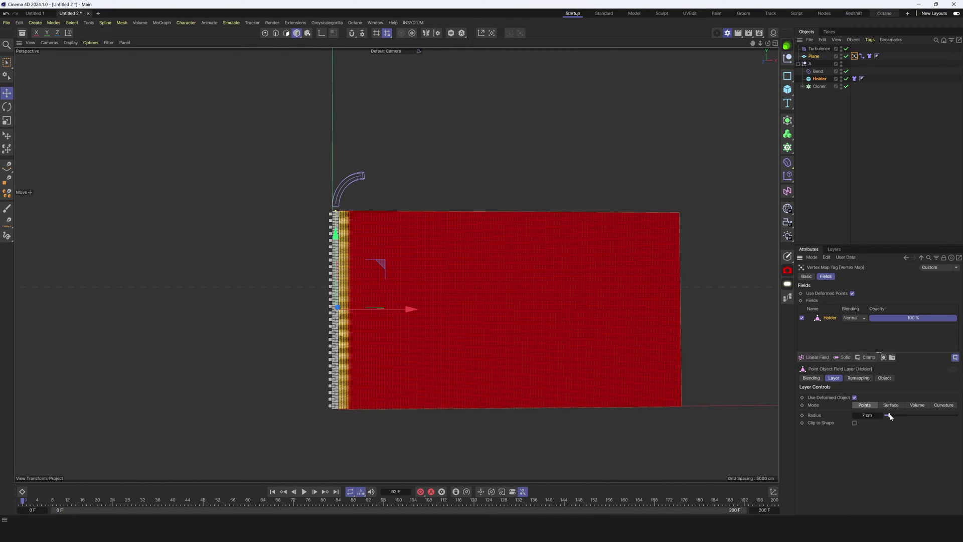
left_click(844, 340)
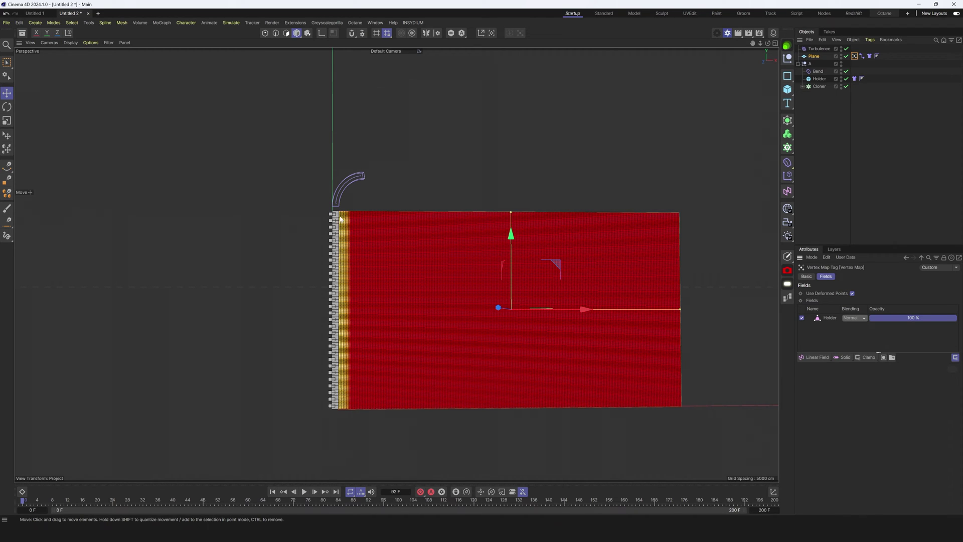
left_click_drag(338, 222, 377, 273, "alt")
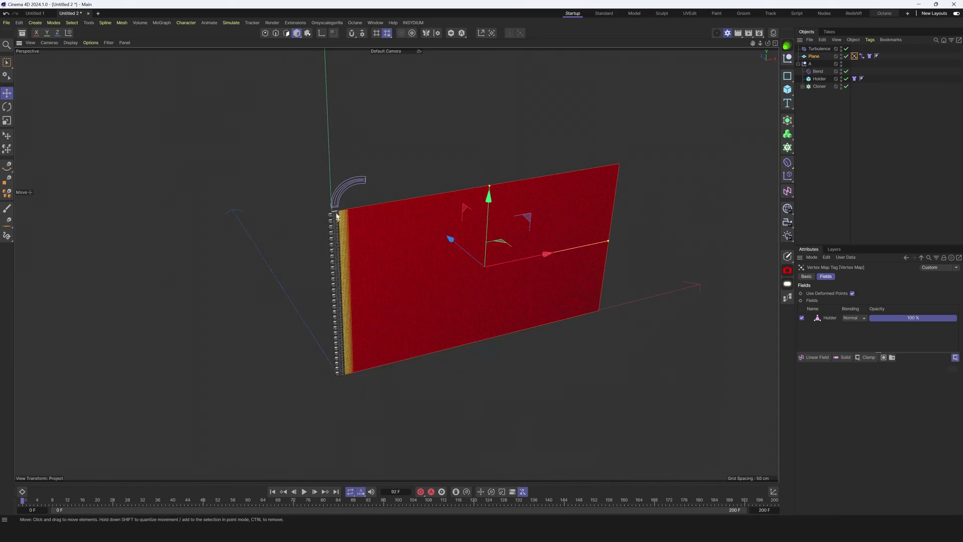
right_click_drag(337, 217, 395, 199, "alt")
left_click_drag(336, 227, 311, 298, "alt")
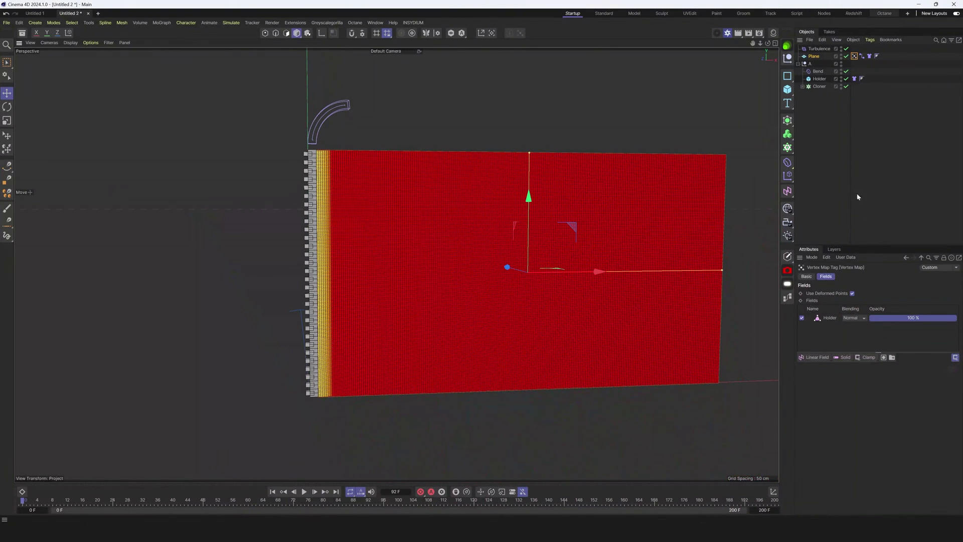
- Set the radius of the vertex map's Holder field to 2 cm
left_click(820, 321)
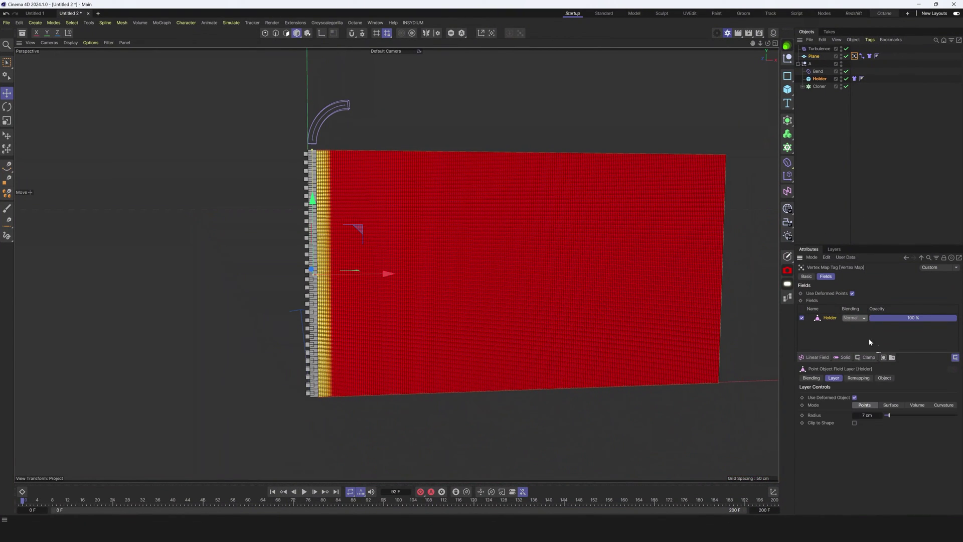
double_click(869, 417)
type("2")
key("Return")
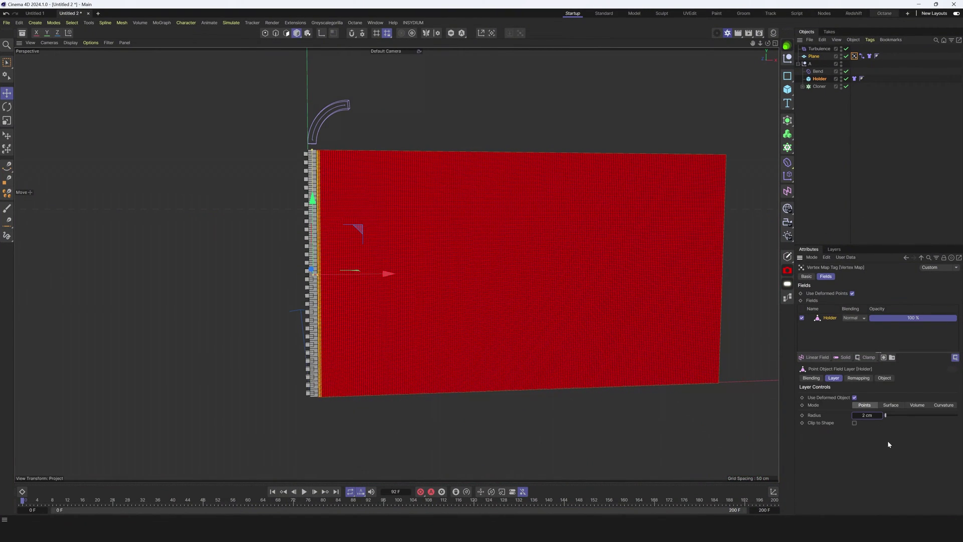
- Invert the Holder field's remapping in the vertex map and set its radius to 5 cm
left_click(858, 378)
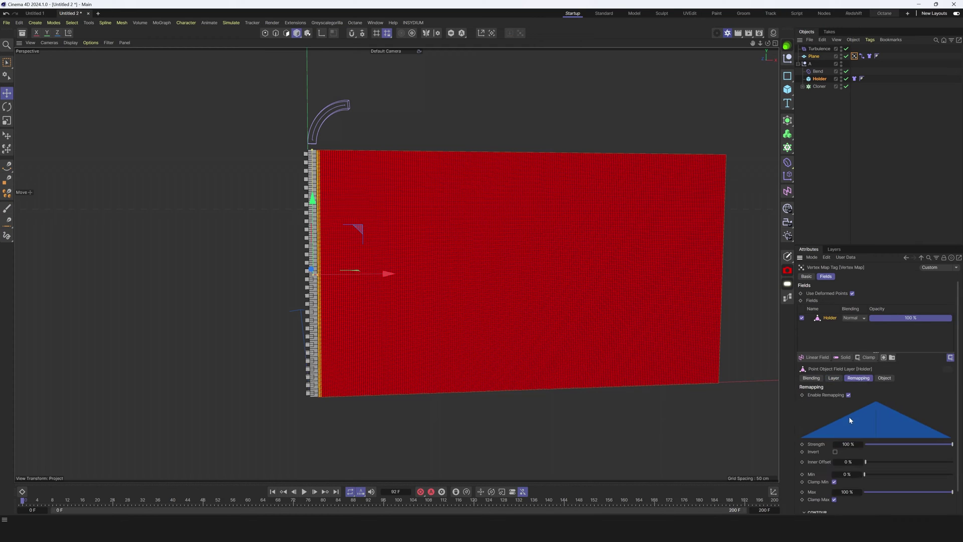
left_click(835, 452)
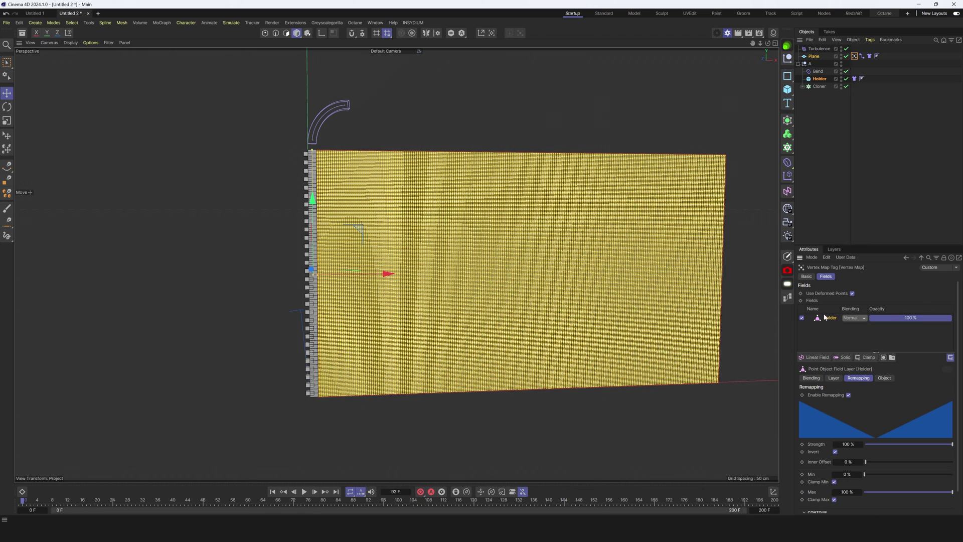
left_click(811, 378)
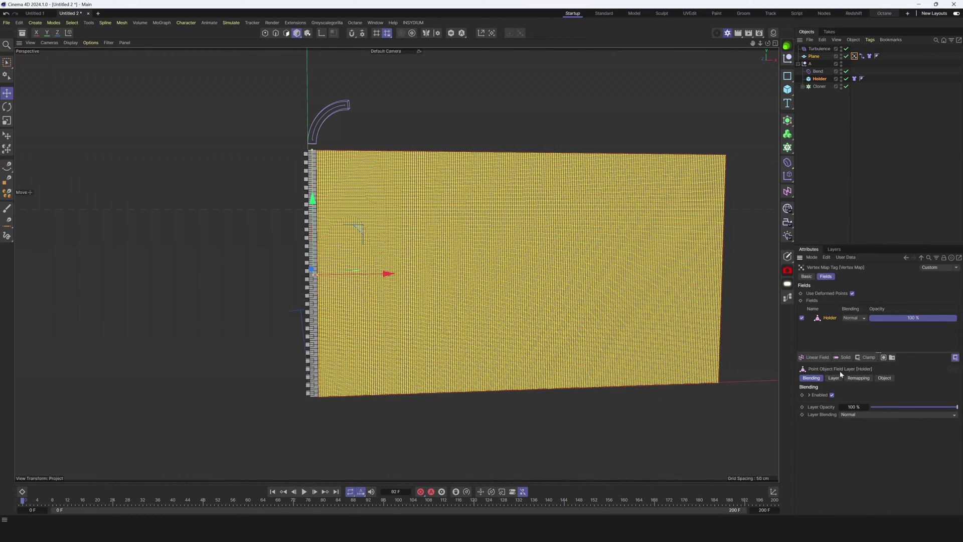
left_click(835, 378)
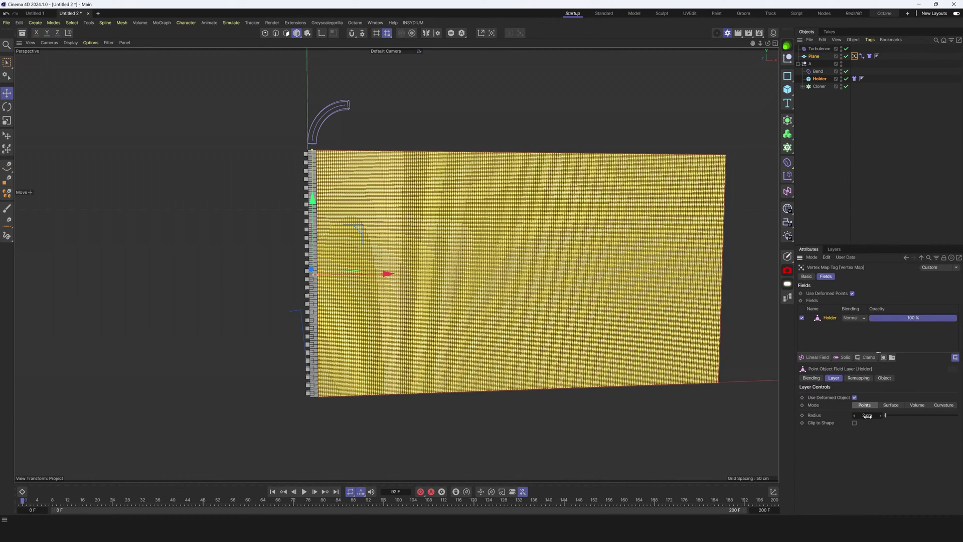
left_click_drag(867, 415, 880, 416)
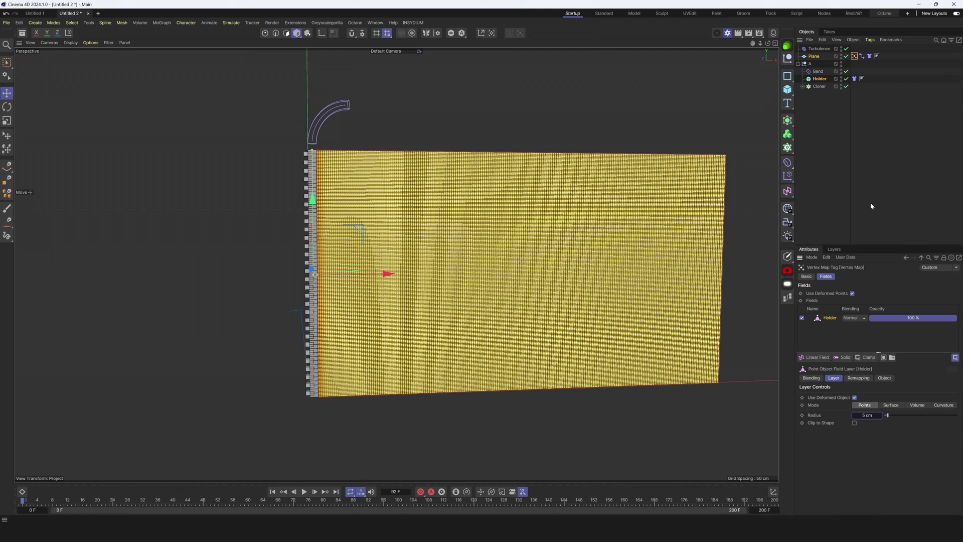
- Enable With Pins in the Plane's cloth mix animation, using the Vertex Map as its map and an influence of 10%
left_click(869, 56)
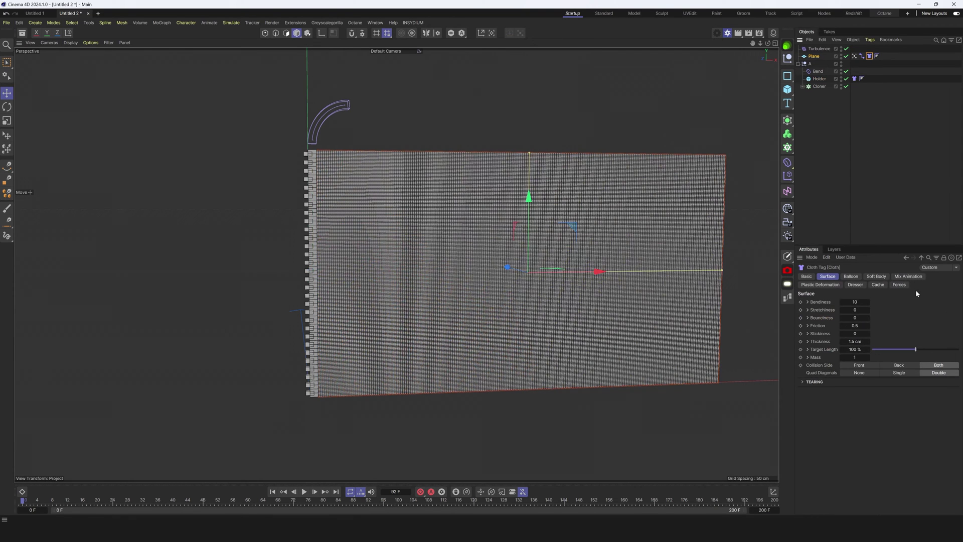
left_click(908, 276)
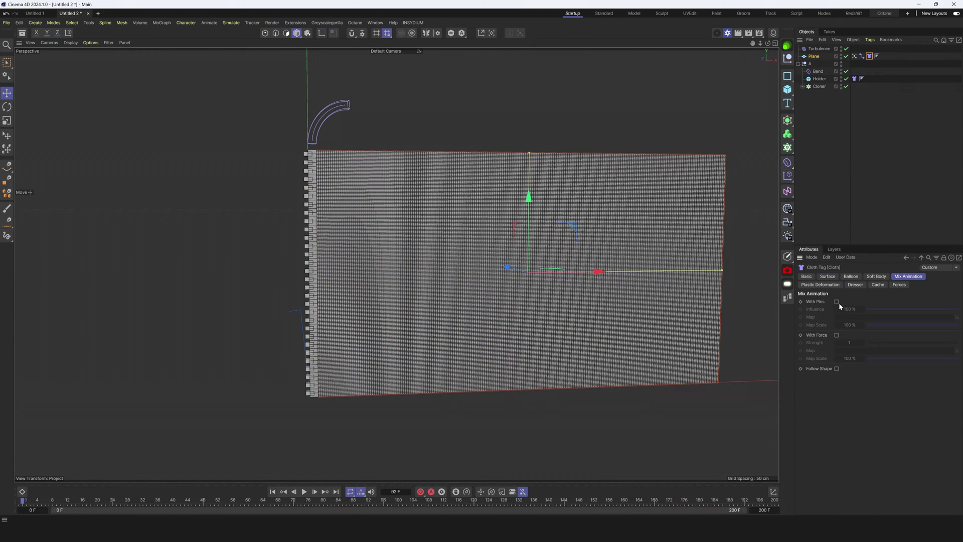
left_click(837, 302)
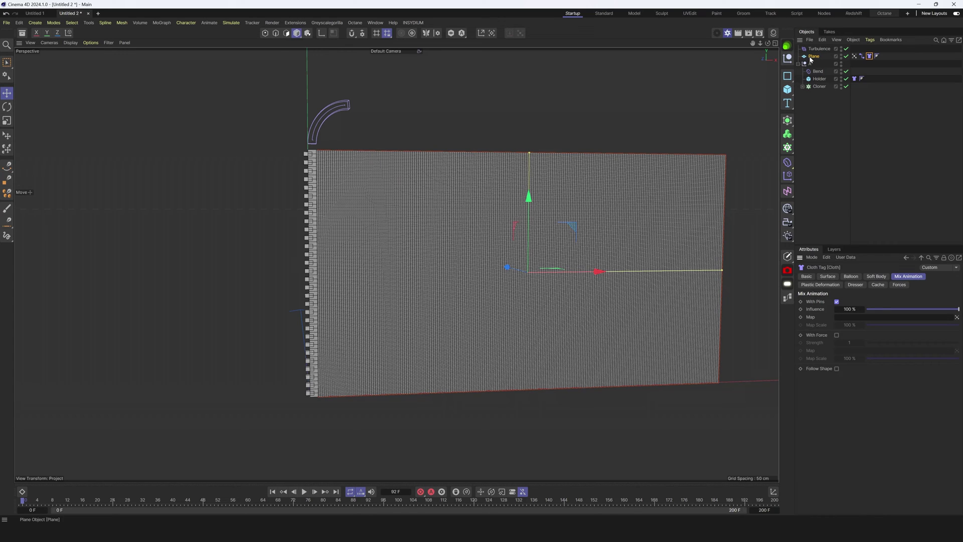
left_click_drag(854, 55, 852, 317)
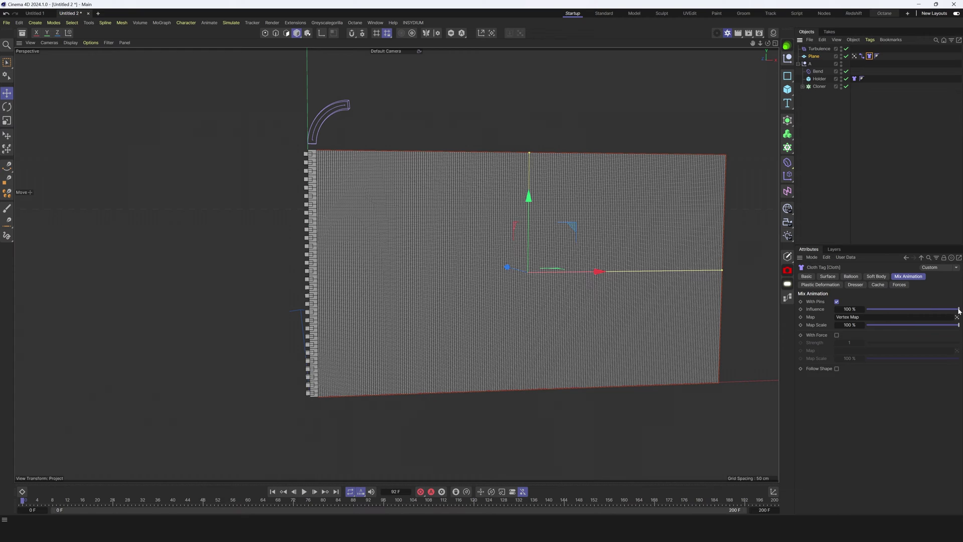
left_click(853, 309)
type("10")
key("Return")
- Play the simulation to check the pinned cloth against the bending zipper, and return to the first frame
left_click(305, 492)
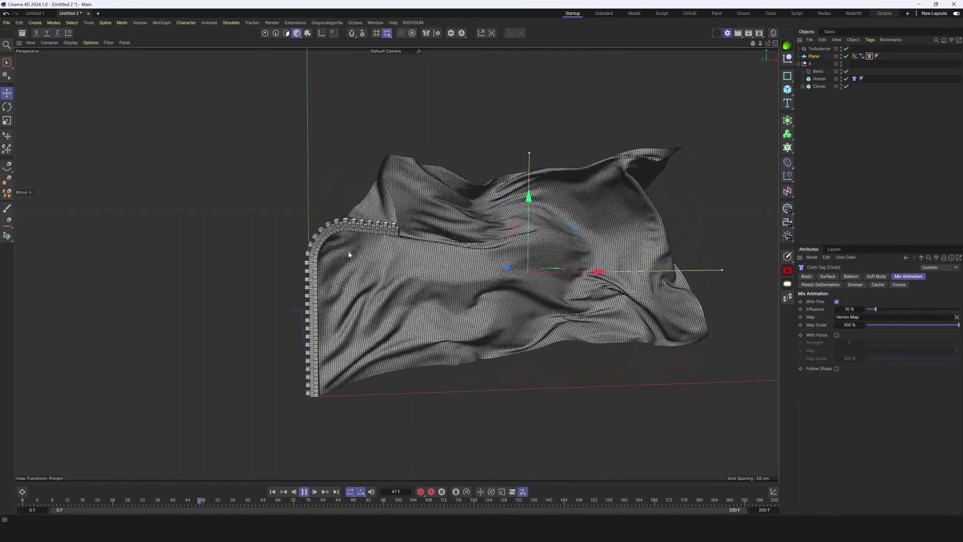
left_click(304, 491)
left_click(283, 493)
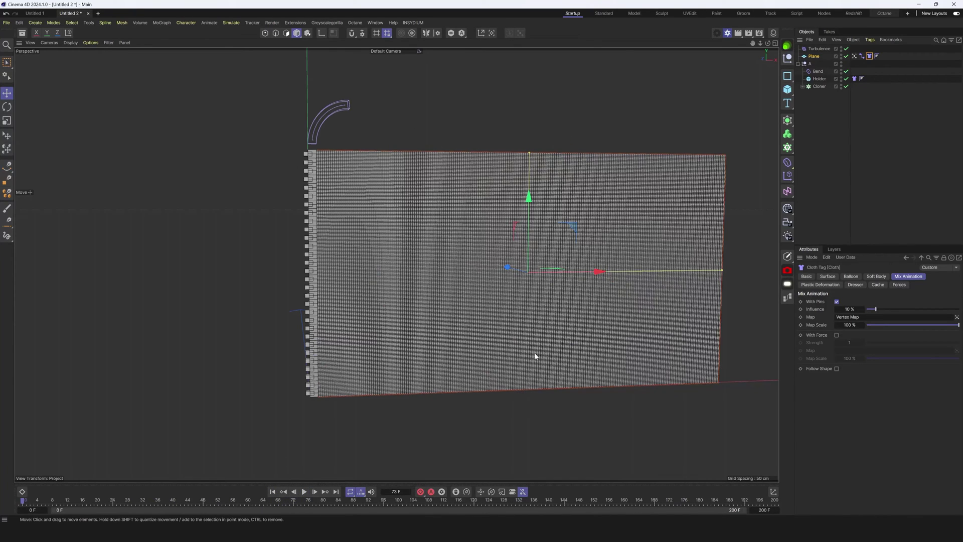
middle_click_drag(535, 356, 507, 367, "alt")
left_click_drag(490, 372, 466, 247, "alt")
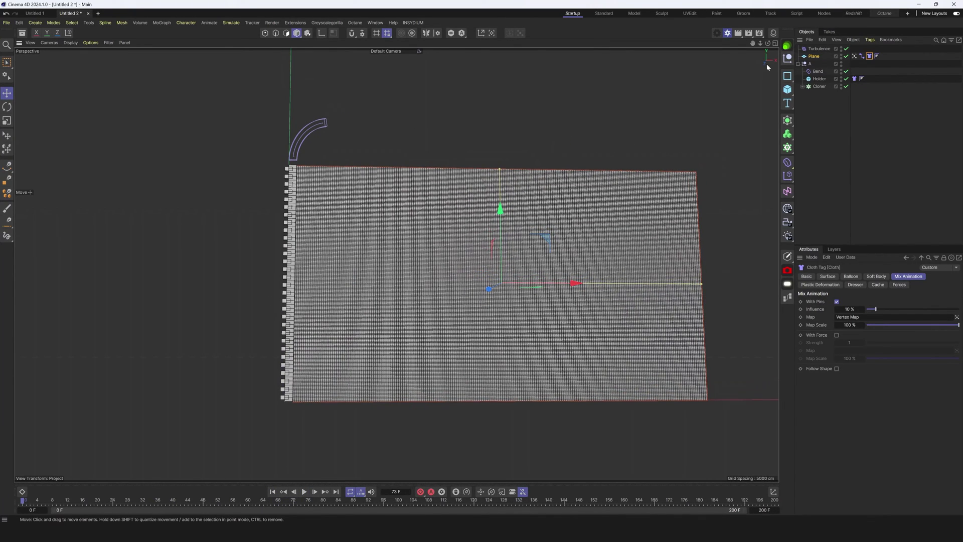
- Group the Plane and the A null into a new null named A Side
left_click(798, 64)
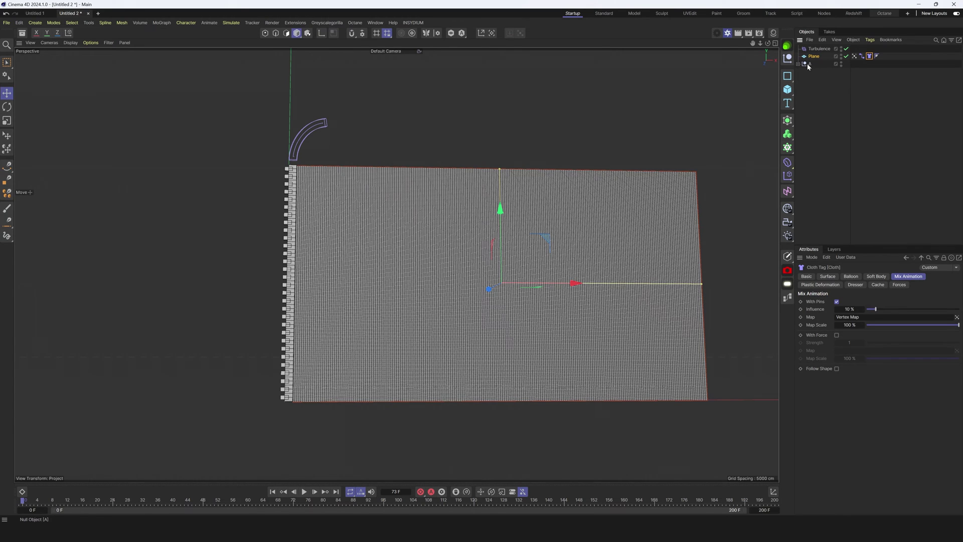
left_click_drag(819, 85, 806, 54)
left_click(806, 69)
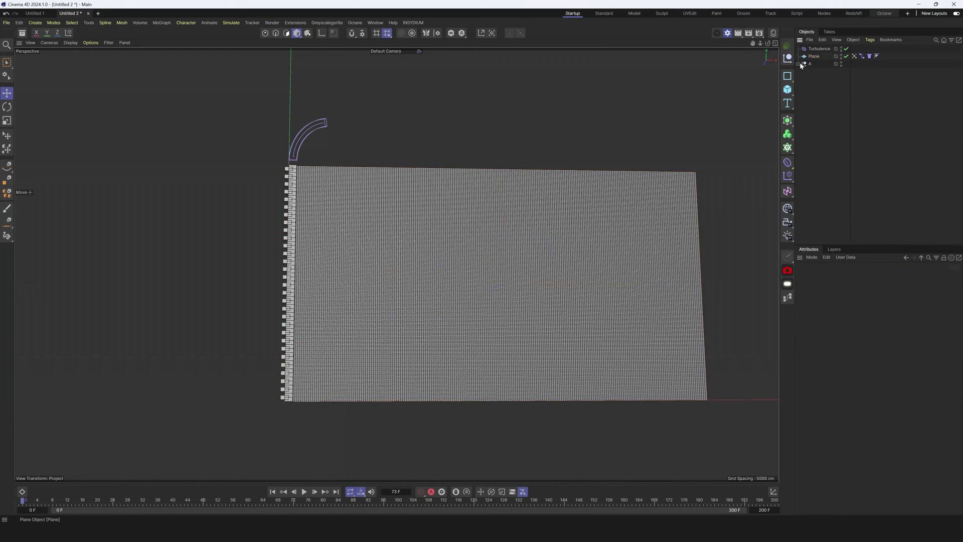
left_click(798, 64)
left_click(798, 64)
left_click_drag(815, 80, 808, 54)
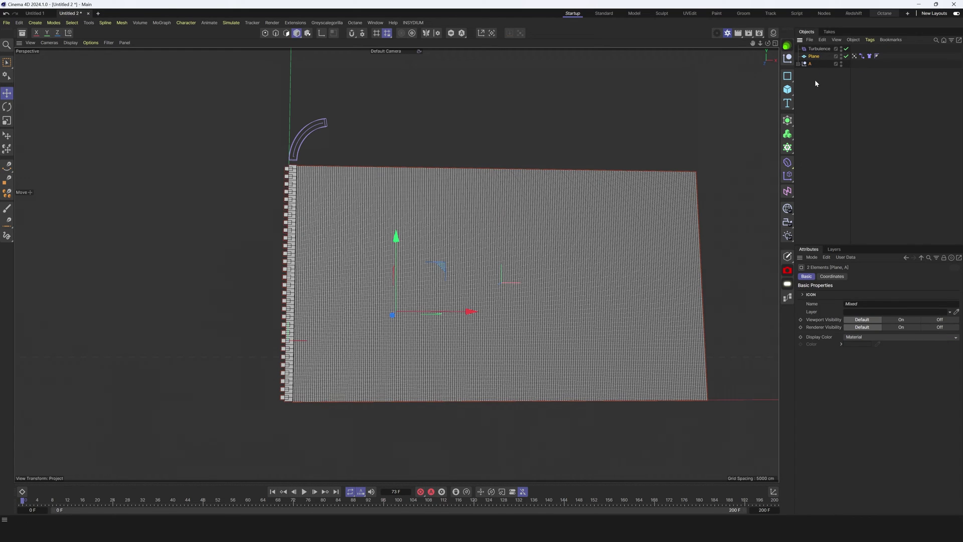
key("alt+g")
double_click(814, 56)
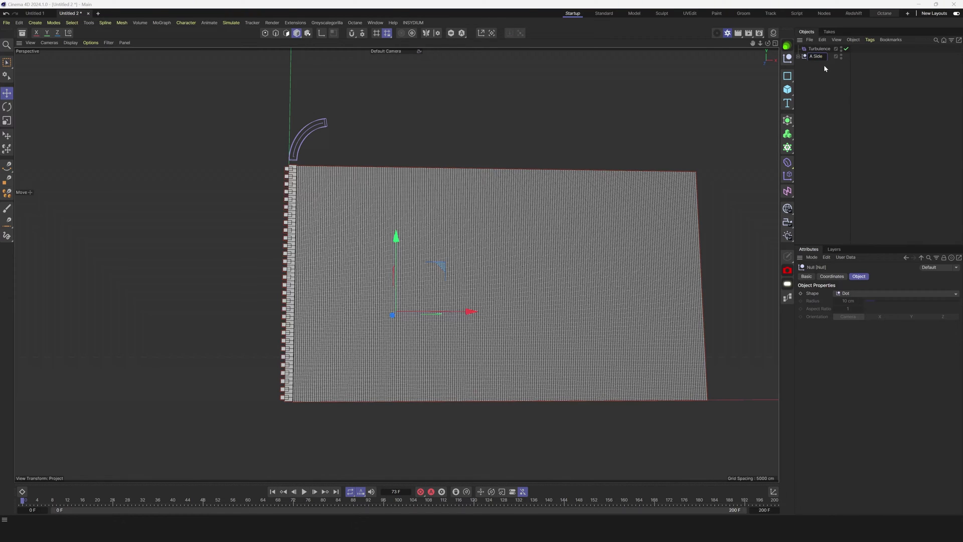
key("Return")
- Duplicate the A Side group and rename the copy B Side
left_click_drag(816, 56, 830, 111, "ctrl")
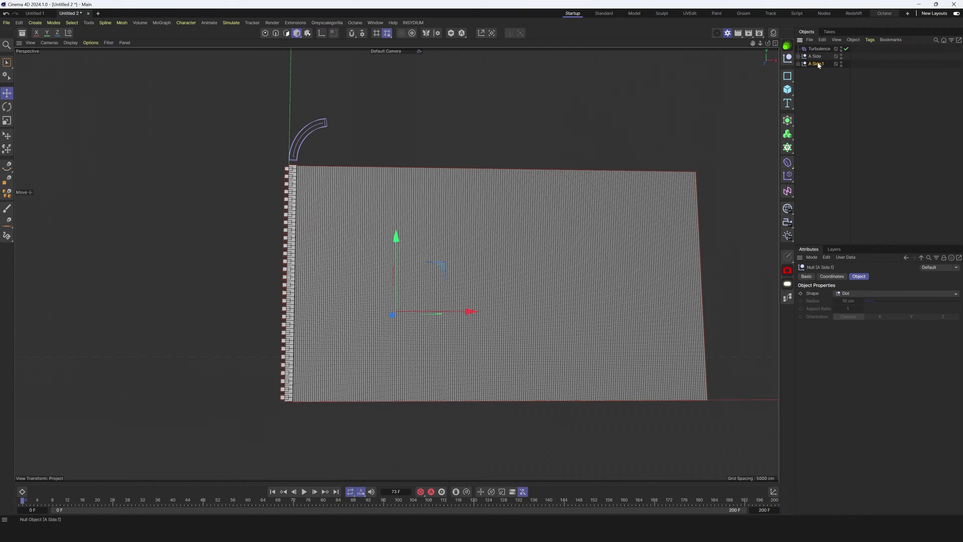
double_click(815, 63)
type("B")
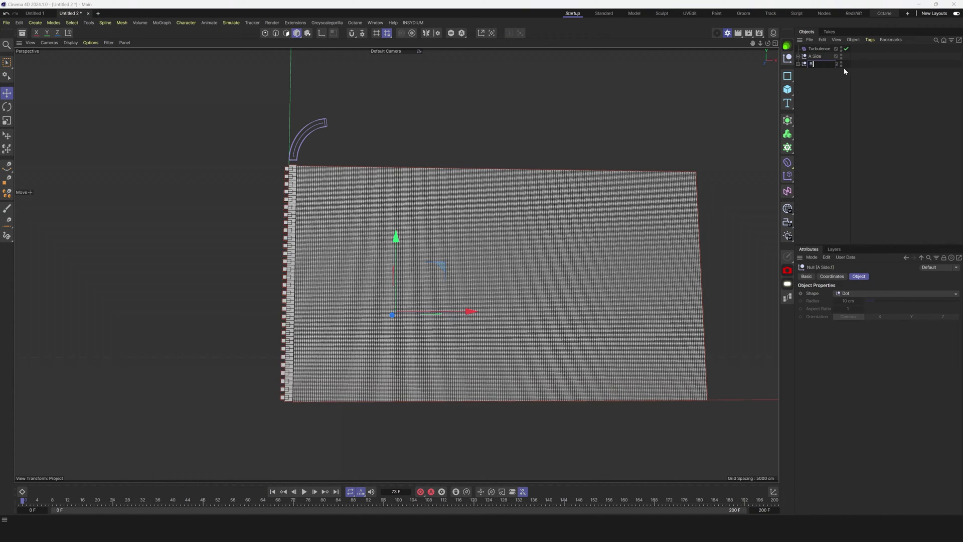
type(" Side")
key("Return")
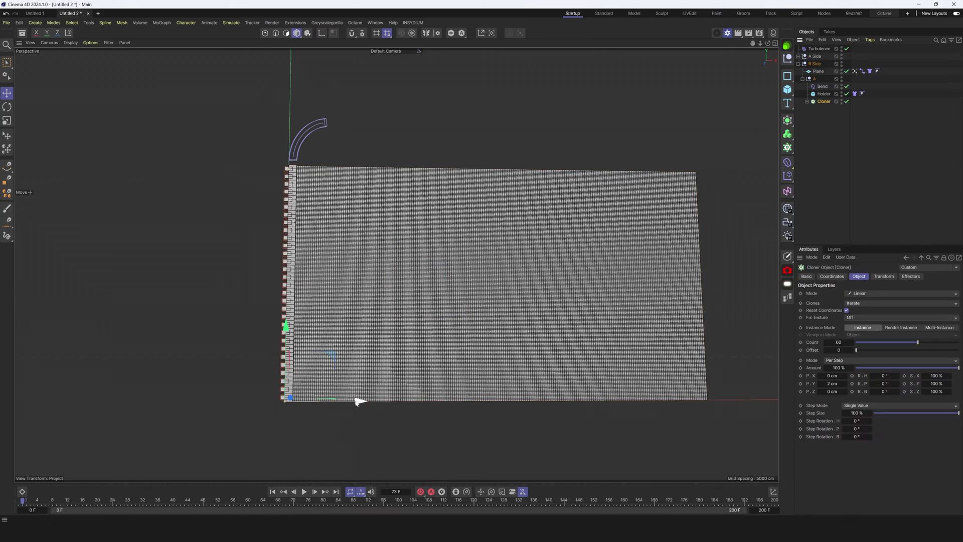
- Move B Side's Cloner along the X axis until its teeth sit against the outer edge of the holder strip
left_click_drag(321, 406, 315, 406)
scroll(315, 407, "up", 15)
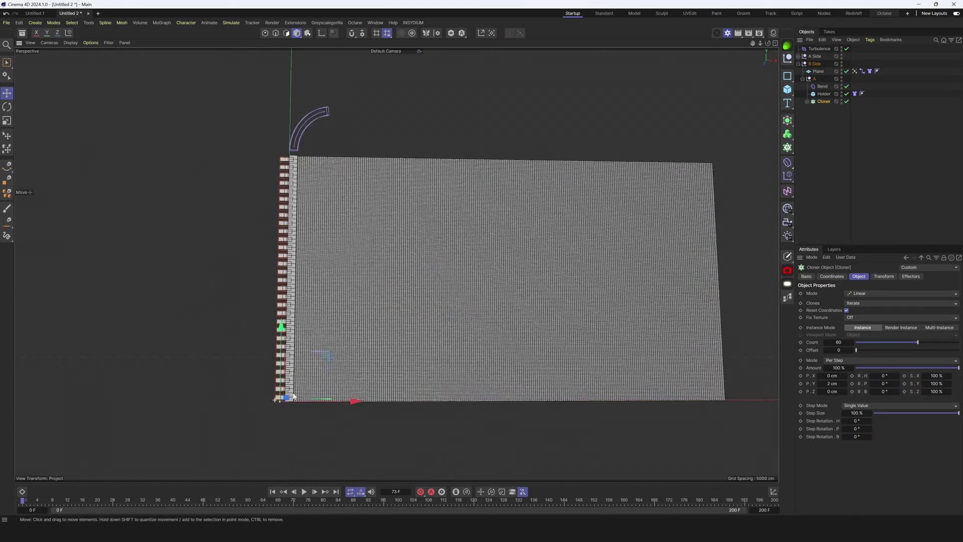
left_click_drag(380, 407, 387, 407)
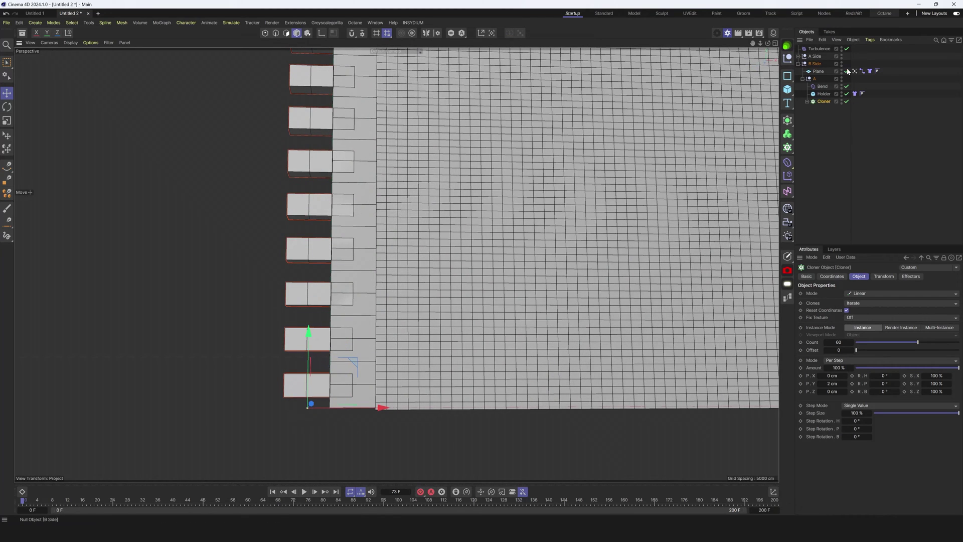
- Enable Cube.1 and disable Cube inside B Side's Cloner to offset its teeth from the A side
left_click(807, 101)
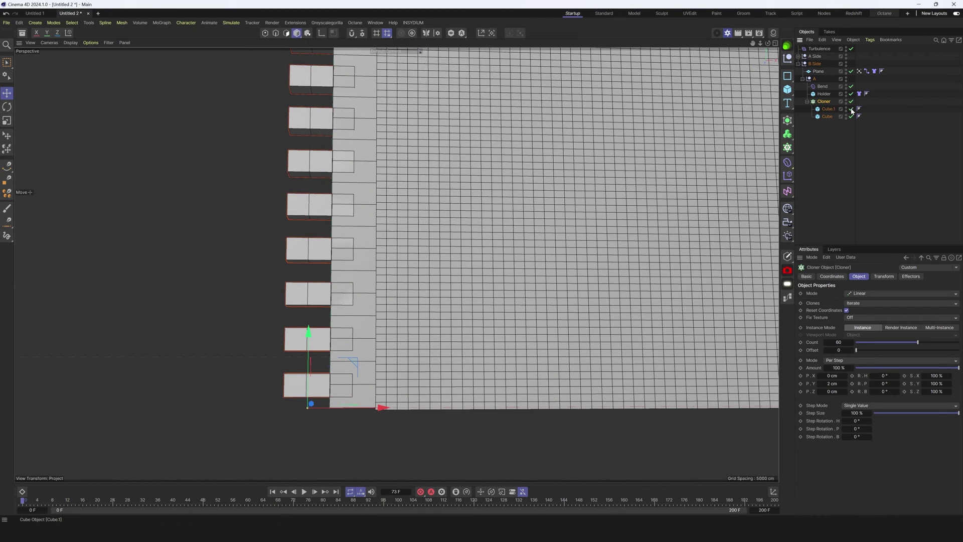
left_click(851, 109)
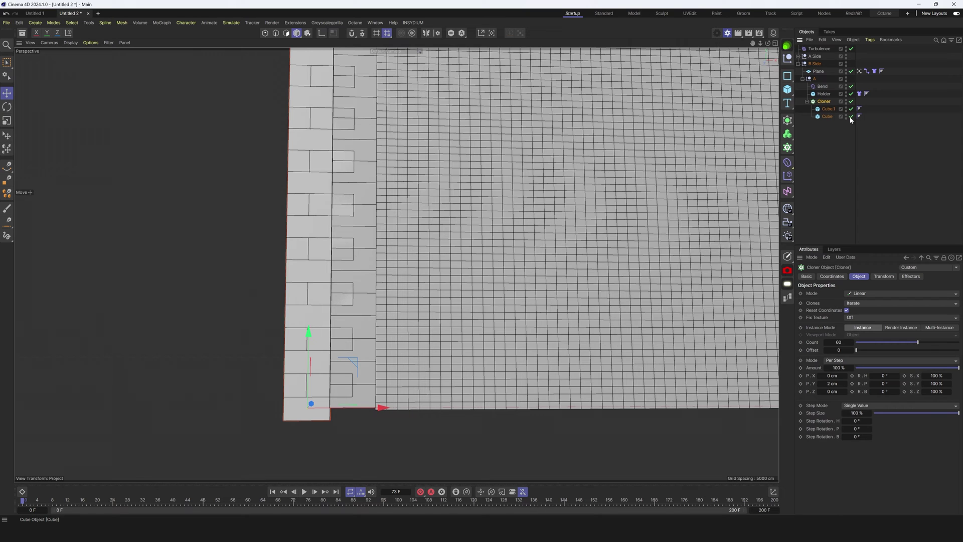
left_click(851, 117)
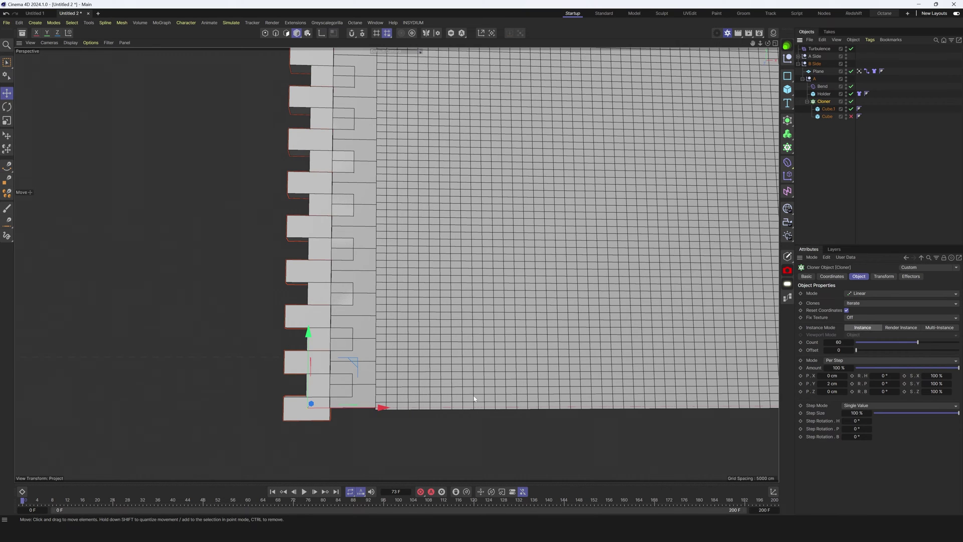
mouse_move(330, 286)
left_mouse_down("alt")
mouse_move(348, 306)
mouse_move(330, 291)
left_mouse_up("alt")
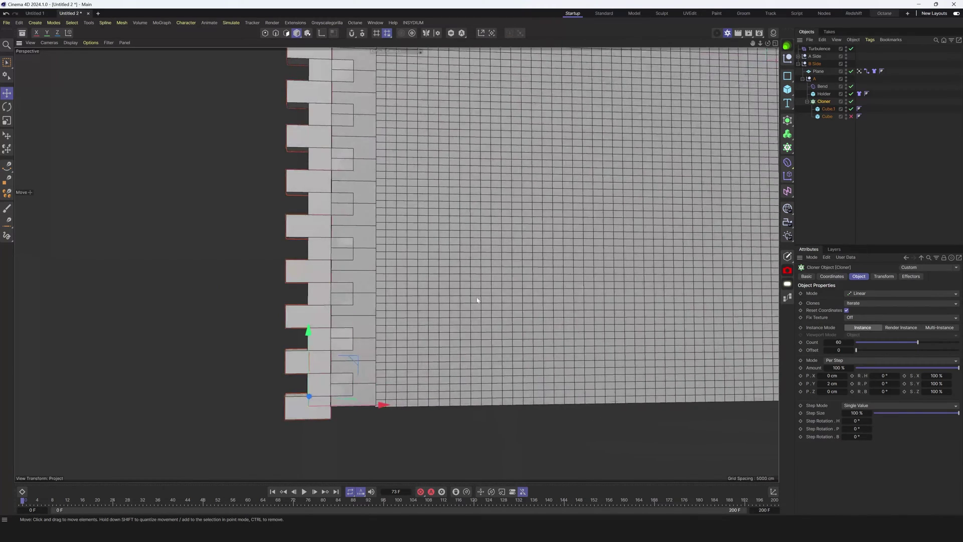
- Move B Side's Holder along the X axis to the opposite side of its teeth
left_click(824, 93)
scroll(335, 234, "down", 2)
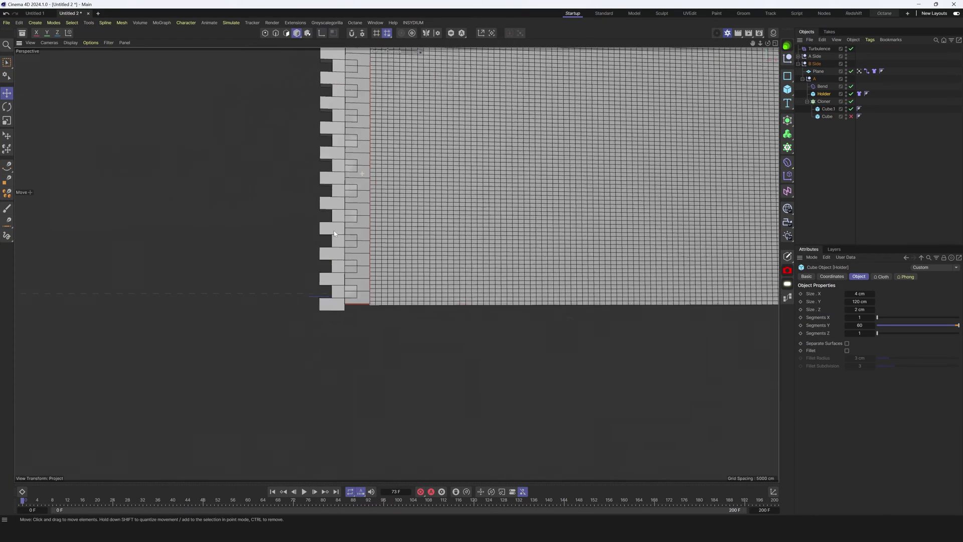
scroll(335, 233, "up", 4)
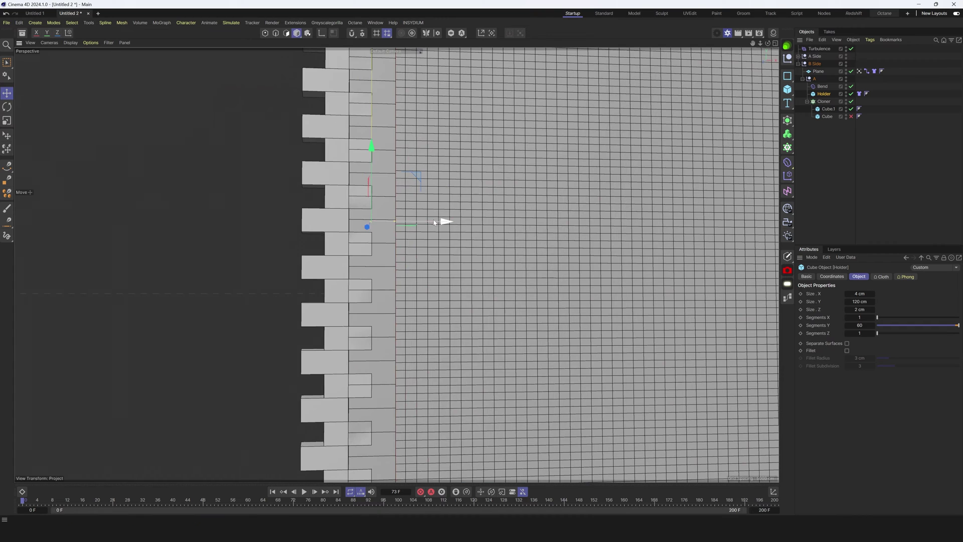
left_click_drag(434, 222, 375, 220)
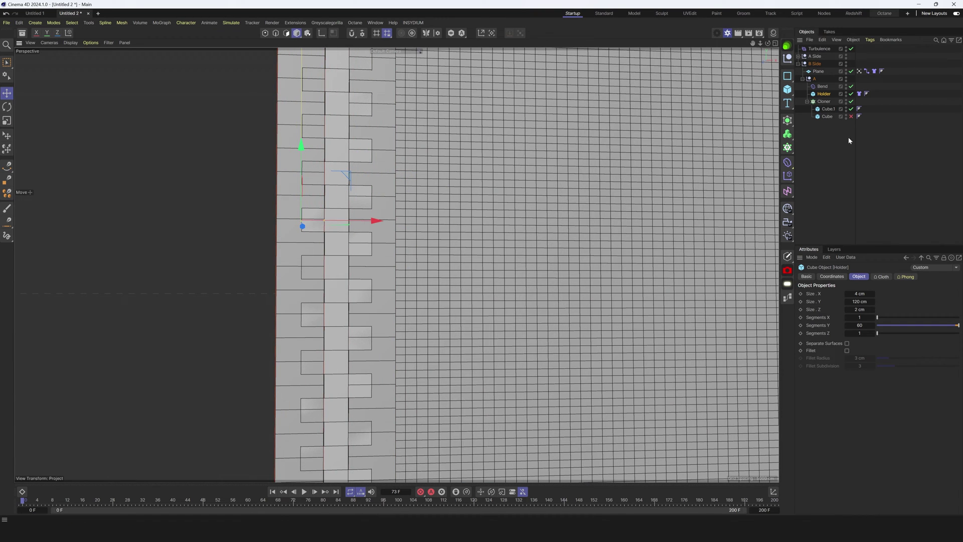
- Move B Side's Bend along the X axis to its own half of the zipper and set its strength to -95°
left_click(823, 88)
scroll(530, 173, "down", 8)
middle_click_drag(530, 173, 450, 471, "alt")
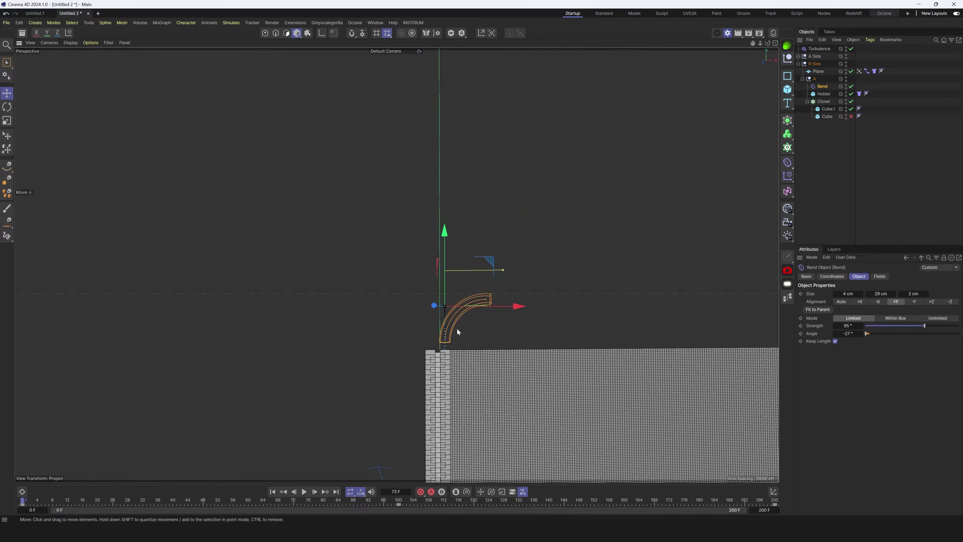
left_click_drag(517, 306, 503, 309)
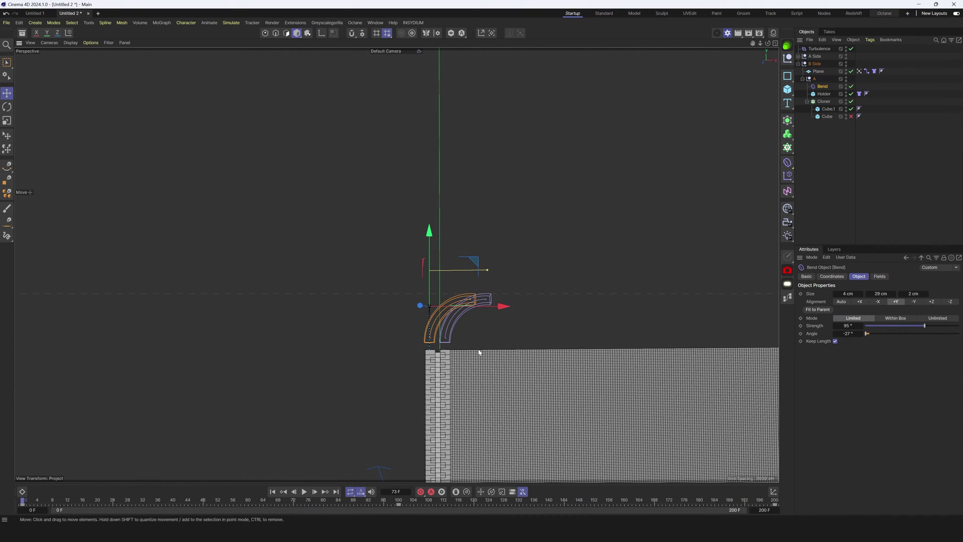
left_click(846, 326)
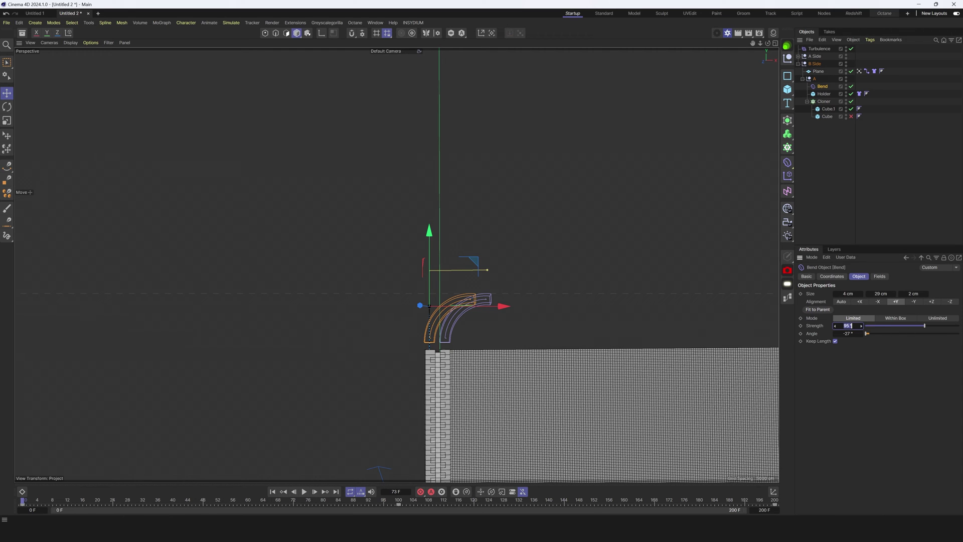
type("-95")
key("Return")
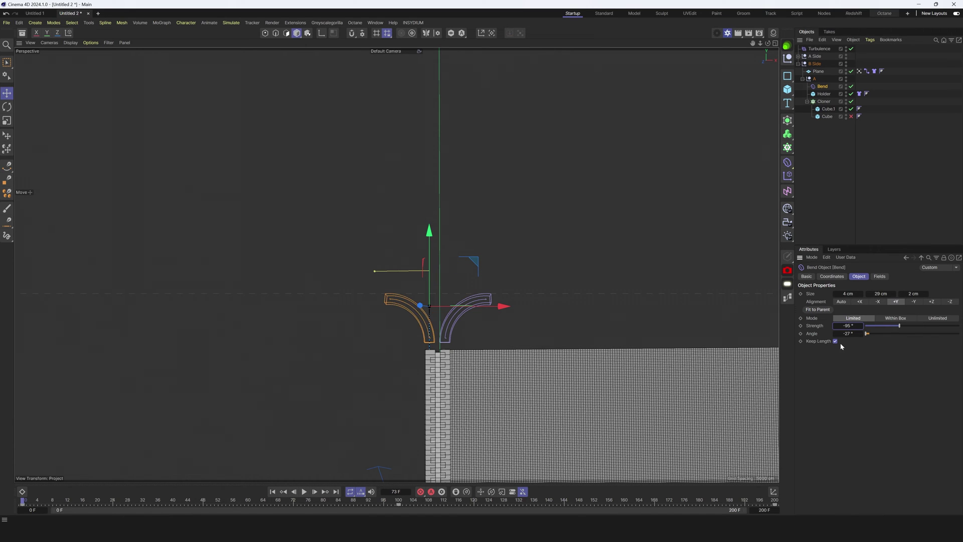
- Try an angle of 27° on B Side's Bend and restore it to -27°
middle_click_drag(448, 377, 449, 282, "alt")
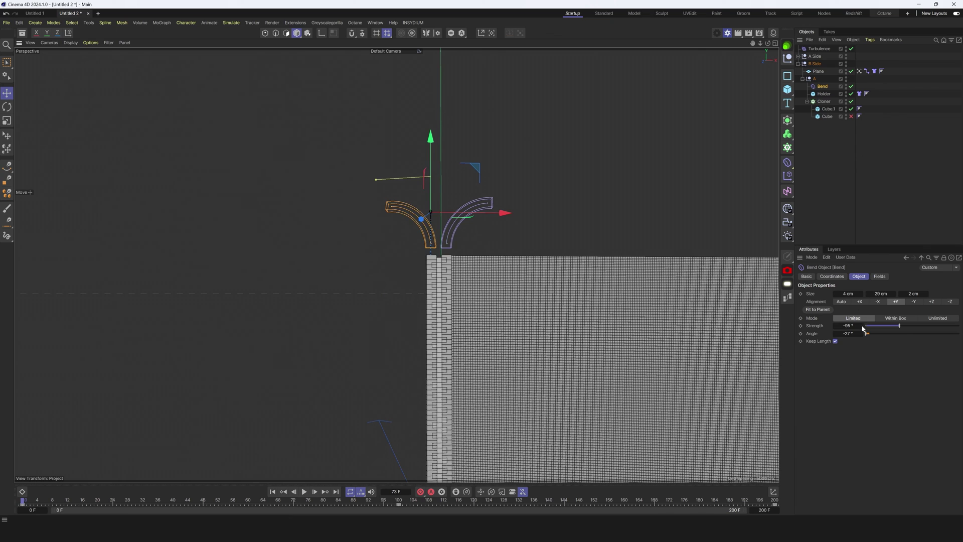
left_click(846, 334)
type("27")
key("Return")
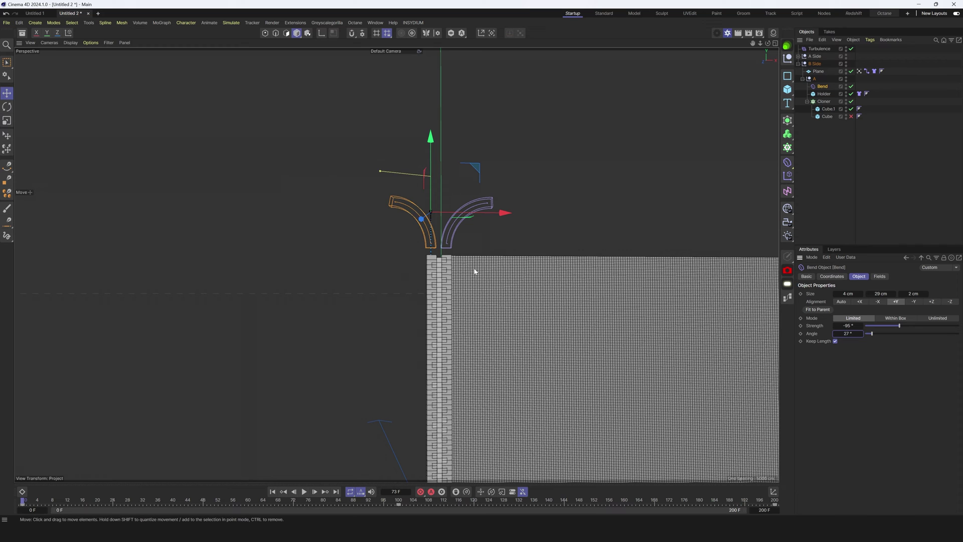
left_click_drag(474, 254, 539, 306, "alt")
double_click(848, 334)
type("-")
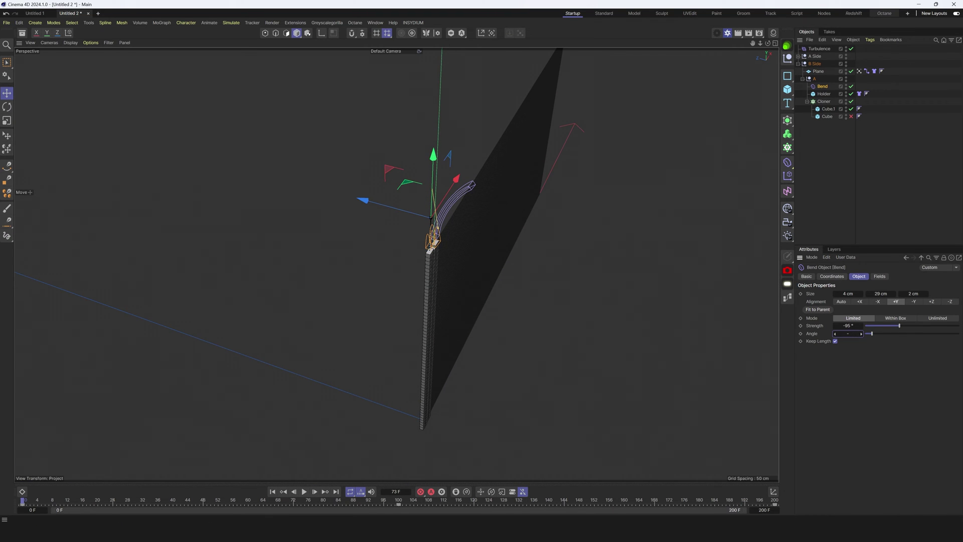
type("27")
key("Return")
left_click_drag(501, 250, 402, 217, "alt")
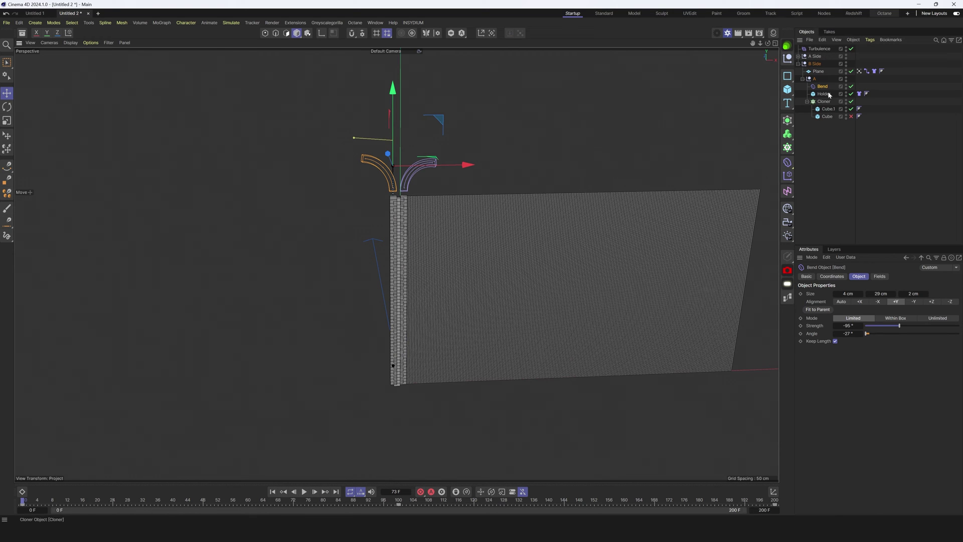
- Move B Side's Plane along the X axis to the opposite side, with its inner edge meeting the Holder
left_click(816, 73)
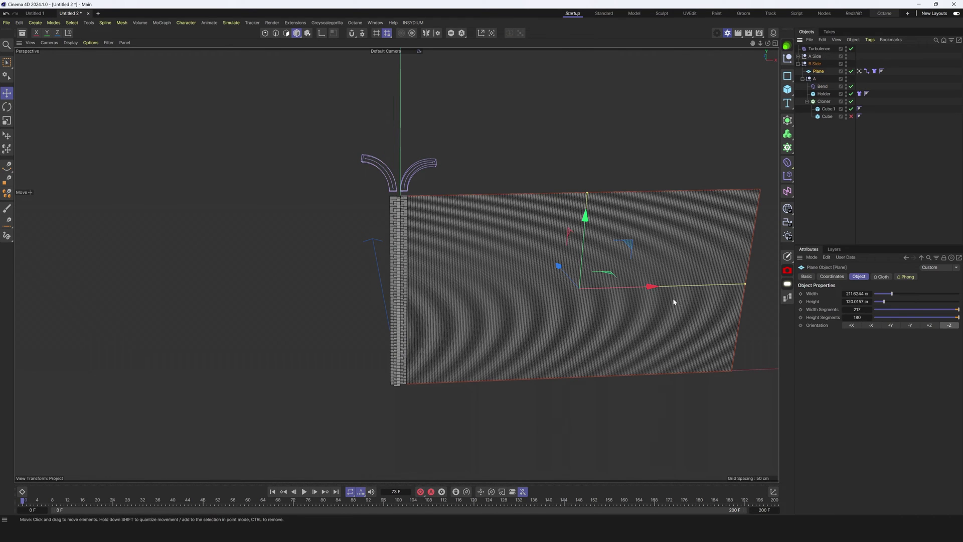
left_click_drag(647, 286, 305, 300)
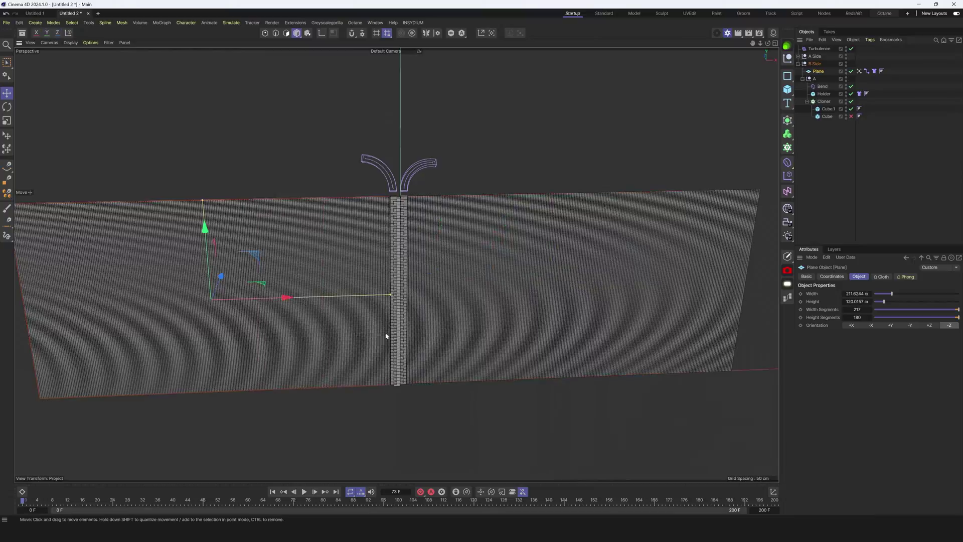
scroll(386, 336, "up", 10)
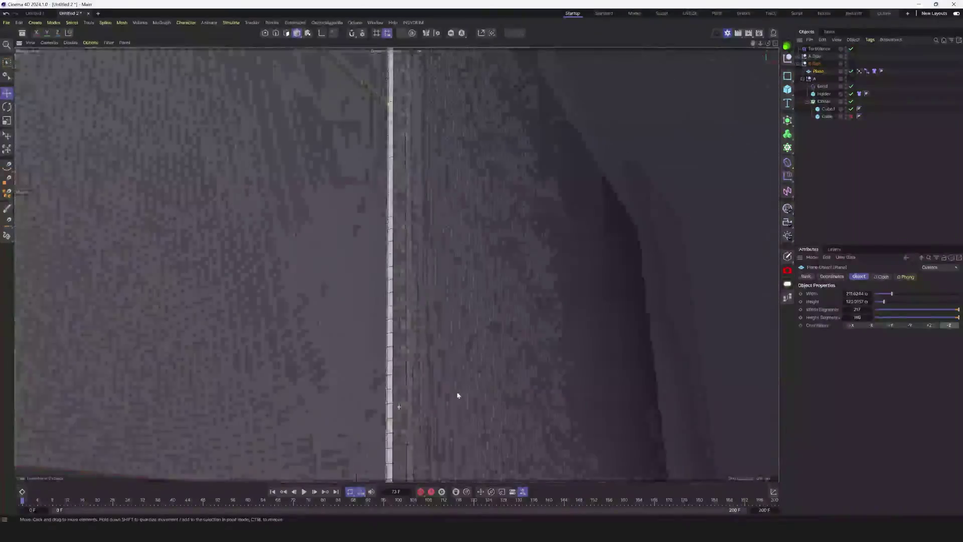
scroll(457, 396, "down", 10)
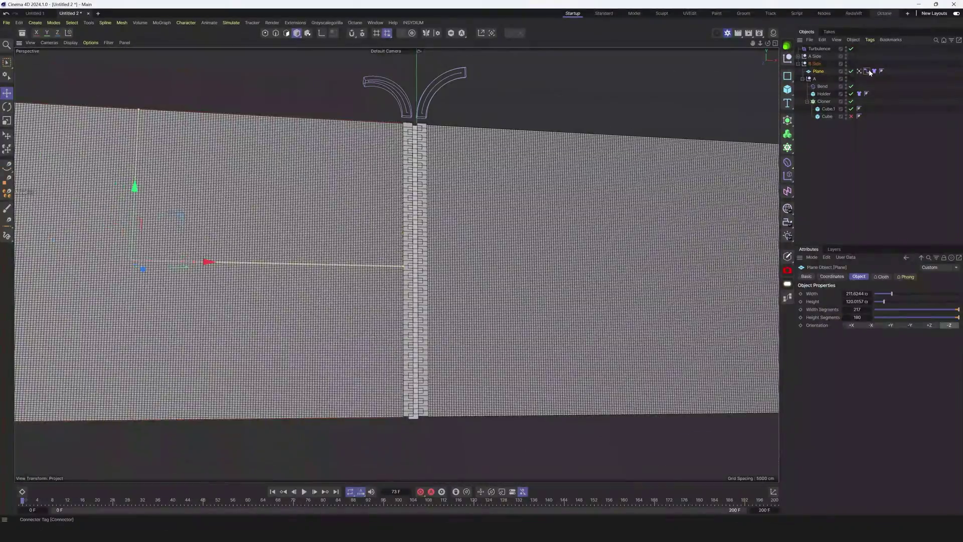
- Nudge the Search Radius of the Connector on B Side's Plane to regenerate its connections along the Holder edge
left_click(867, 72)
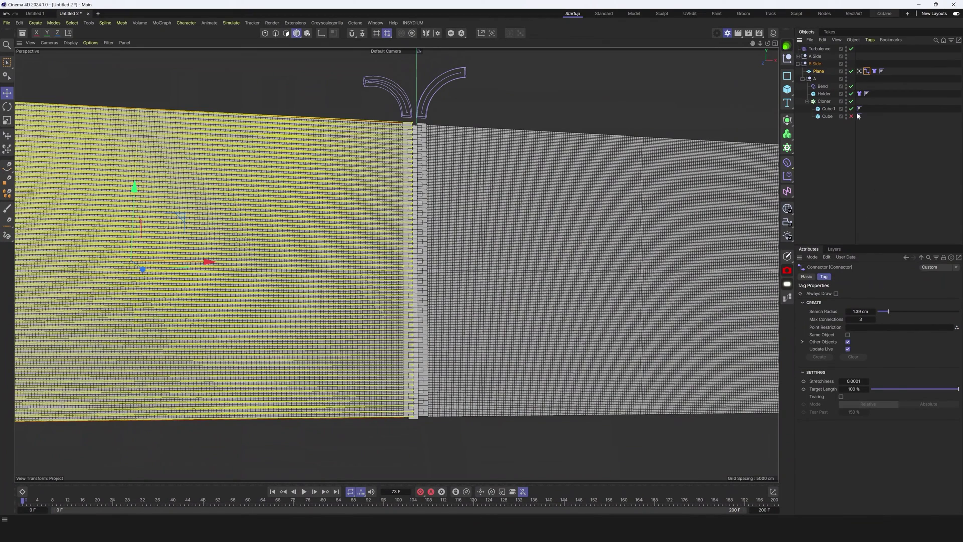
left_click(874, 311)
left_click(847, 312)
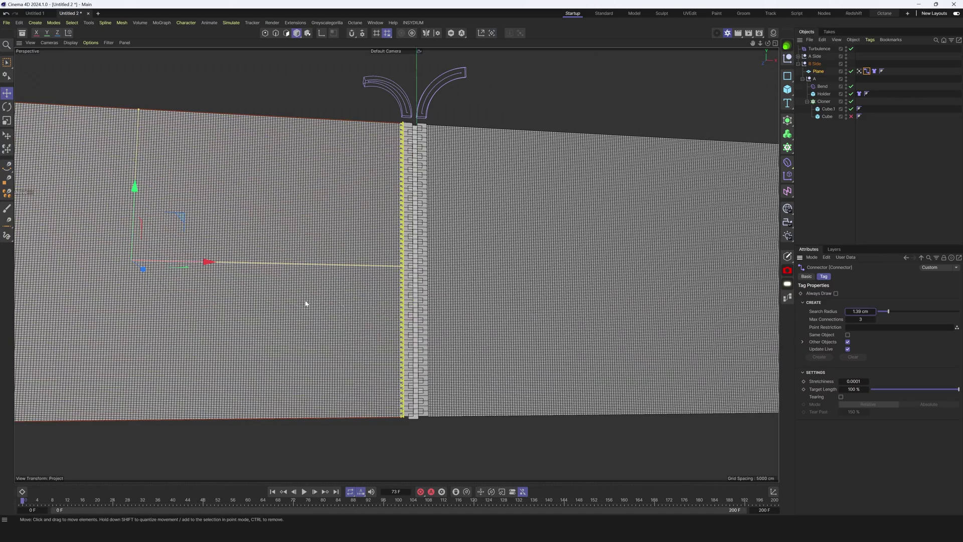
- Play the simulation and examine how both zipper sides and their cloth planes open
scroll(401, 347, "down", 5)
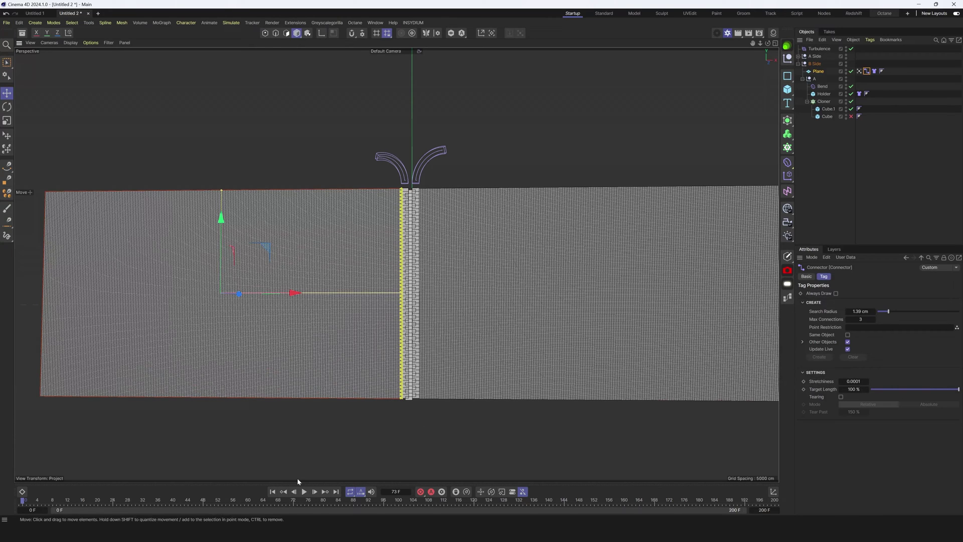
left_click(305, 492)
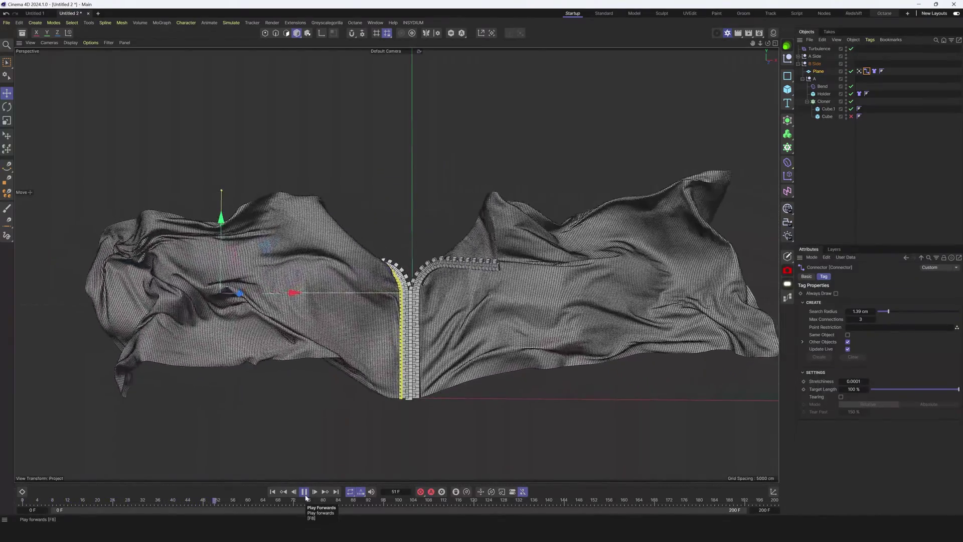
left_click(305, 494)
left_click(825, 191)
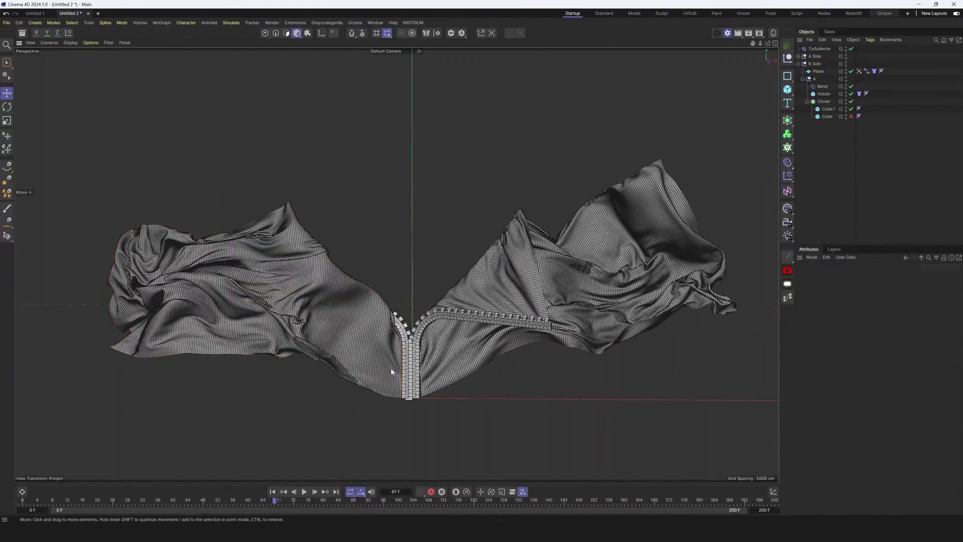
left_click_drag(392, 371, 327, 264, "alt")
scroll(391, 343, "up", 5)
scroll(382, 289, "down", 5)
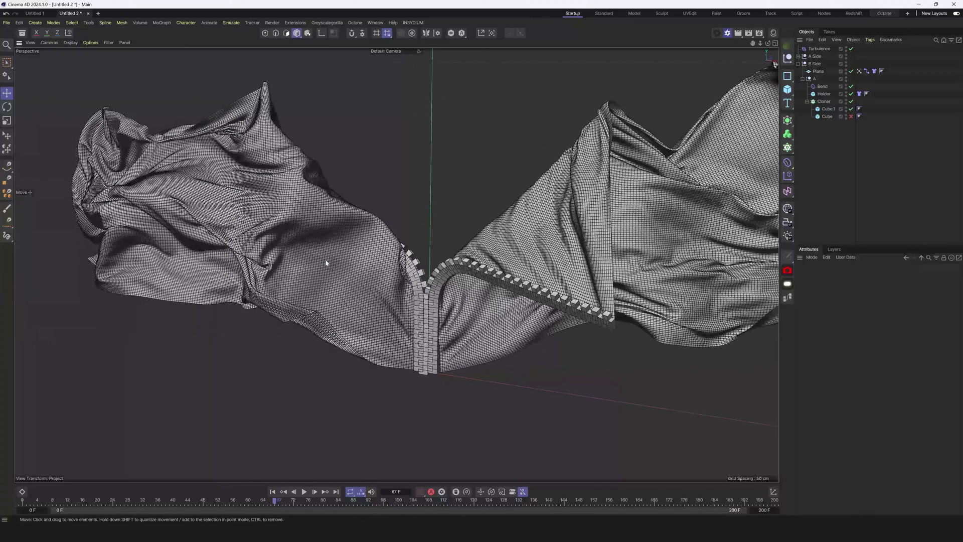
- Set the Turbulence strength to 1 cm and rerun the simulation from the first frame to examine the zipper opening
left_click(819, 48)
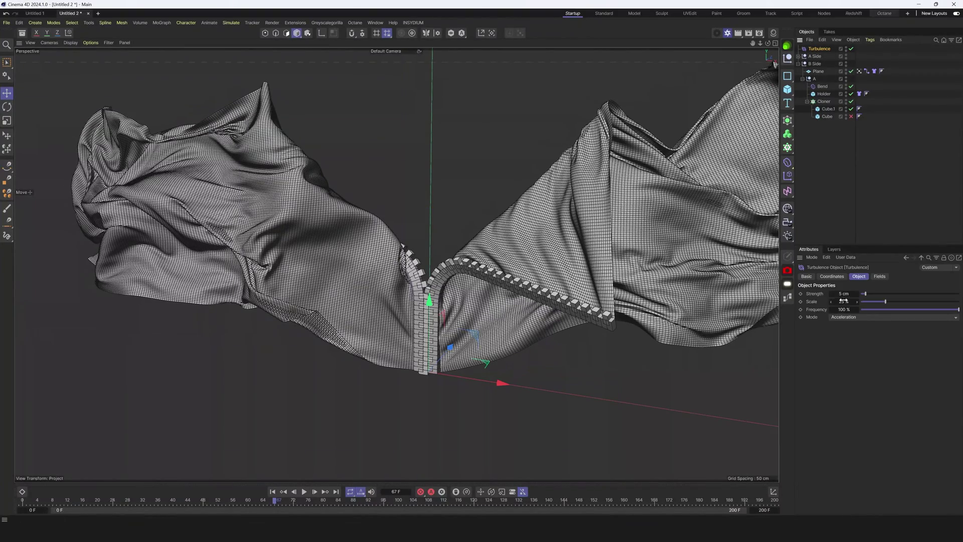
left_click(273, 492)
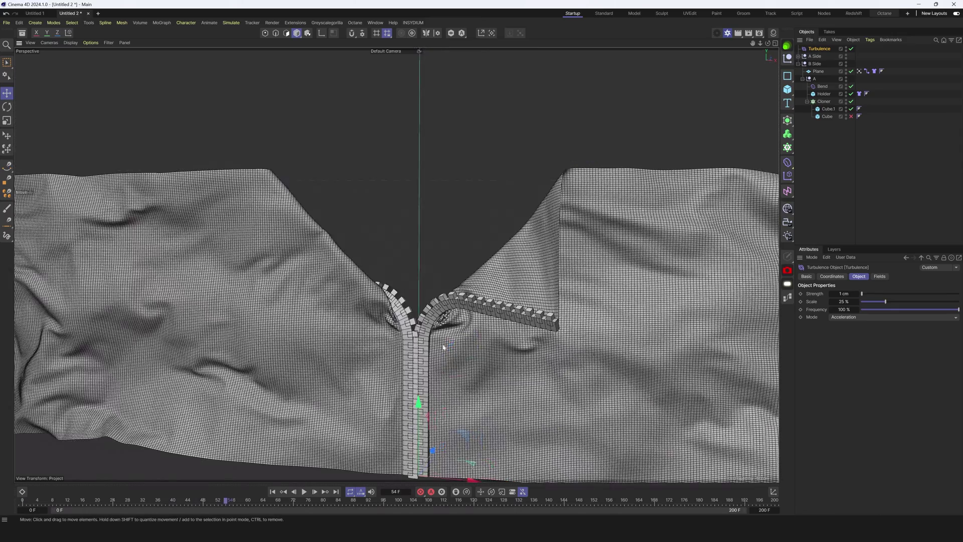
middle_click_drag(445, 348, 420, 322, "alt")
left_click_drag(419, 323, 434, 429, "alt")
scroll(421, 286, "up", 2)
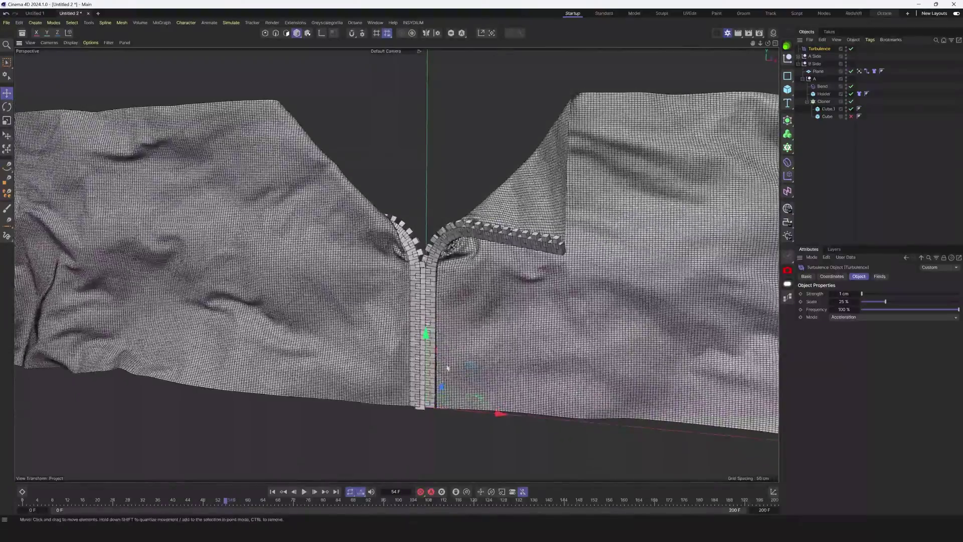
scroll(450, 324, "up", 3)
left_click_drag(450, 324, 430, 262, "alt")
middle_click_drag(428, 252, 399, 351, "alt")
mouse_move(400, 351)
left_mouse_down("alt")
mouse_move(396, 317)
mouse_move(411, 363)
left_mouse_up("alt")
scroll(396, 317, "down", 2)
scroll(411, 363, "down", 3)
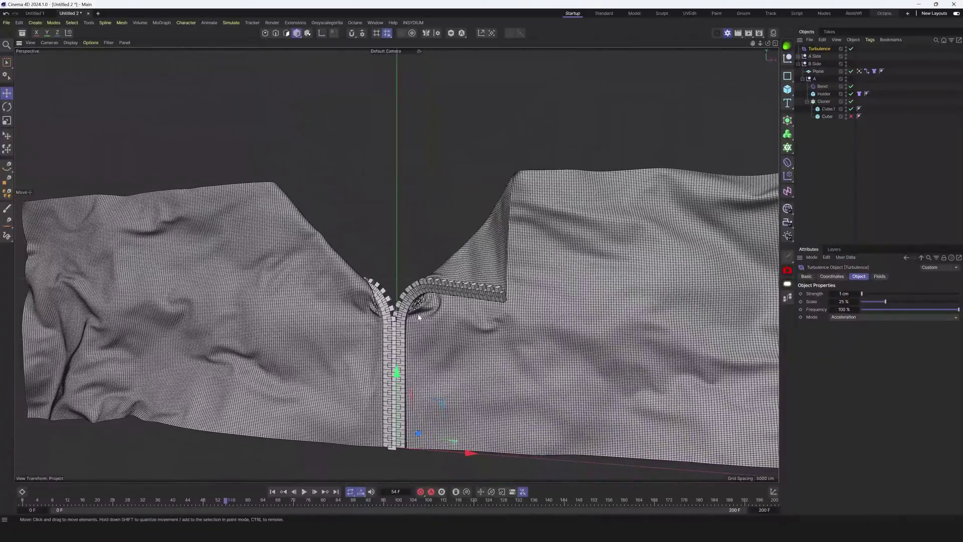
- Add a cube and set its X, Y and Z sizes to 2 cm each
left_click(788, 93)
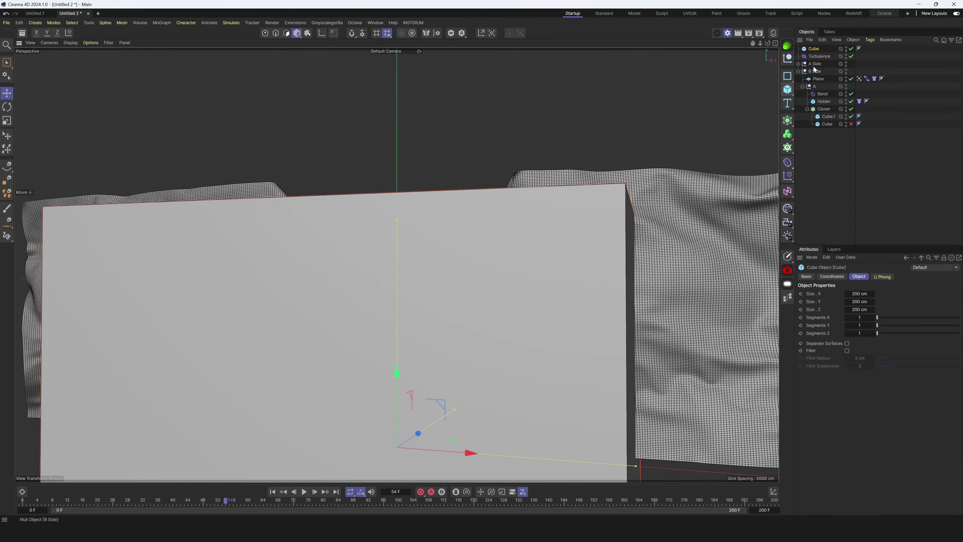
left_click(867, 293)
type("2")
key("Tab")
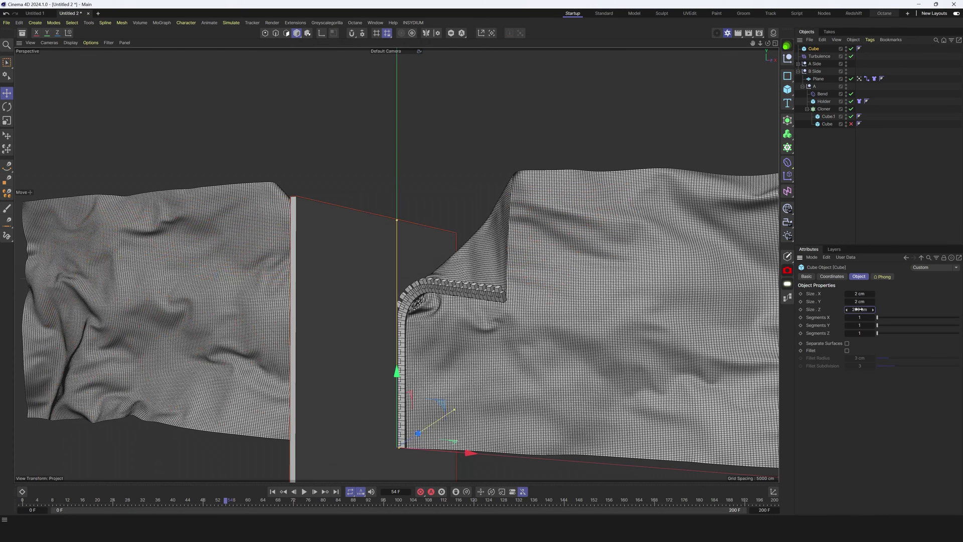
type("2")
key("Tab")
type("2")
key("Return")
- Place the cube over the point where the teeth split and enlarge it to about 11.6 × 17.5 × 4.3 cm
left_click_drag(397, 371, 398, 327)
scroll(398, 327, "up", 5)
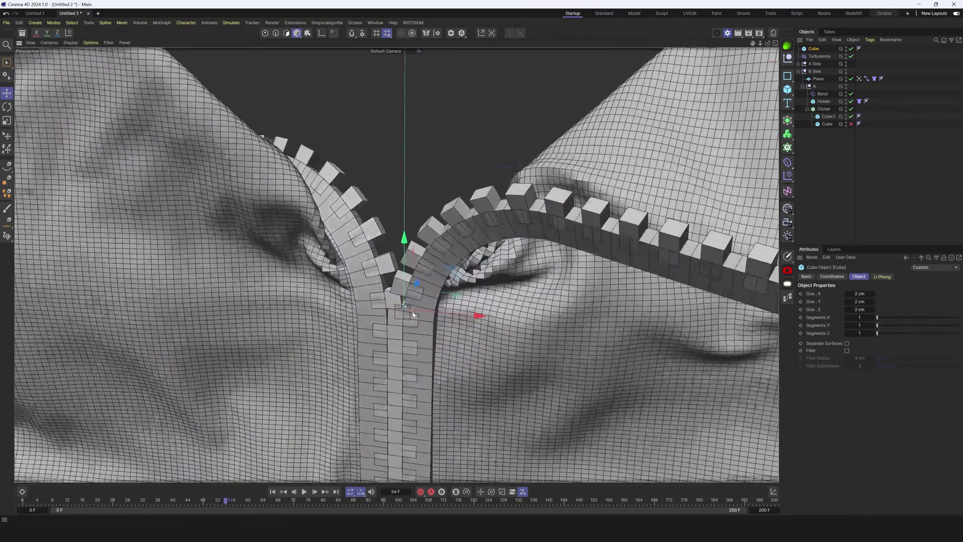
left_click_drag(411, 315, 436, 313)
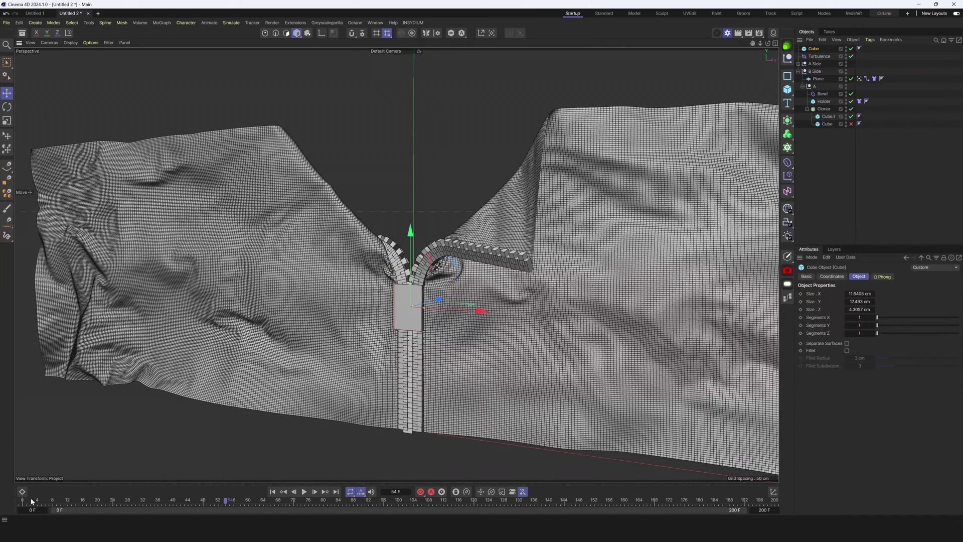
- At frame 0, move the cube to the zipper's upper end and keyframe its Y position at about 111.5 cm
key("shift+f")
left_click_drag(412, 221, 419, 91)
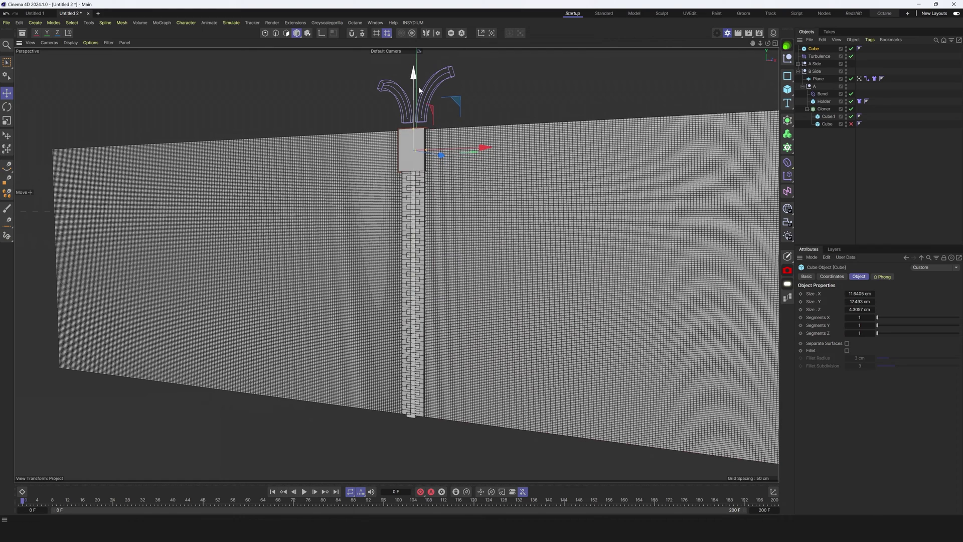
left_click(832, 277)
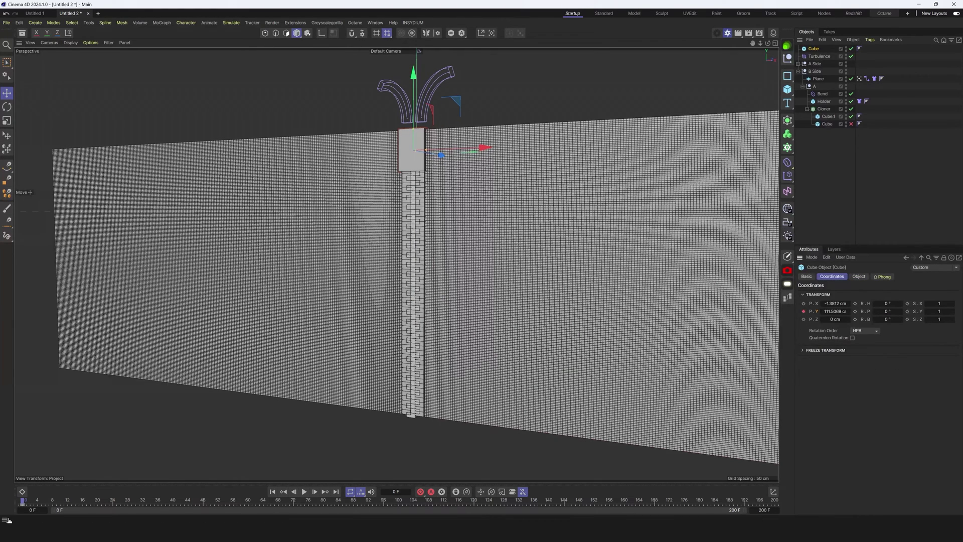
- At frame 100, move the cube down to the zipper's lower end and keyframe its Y position at about -1.28 cm
left_click(400, 505)
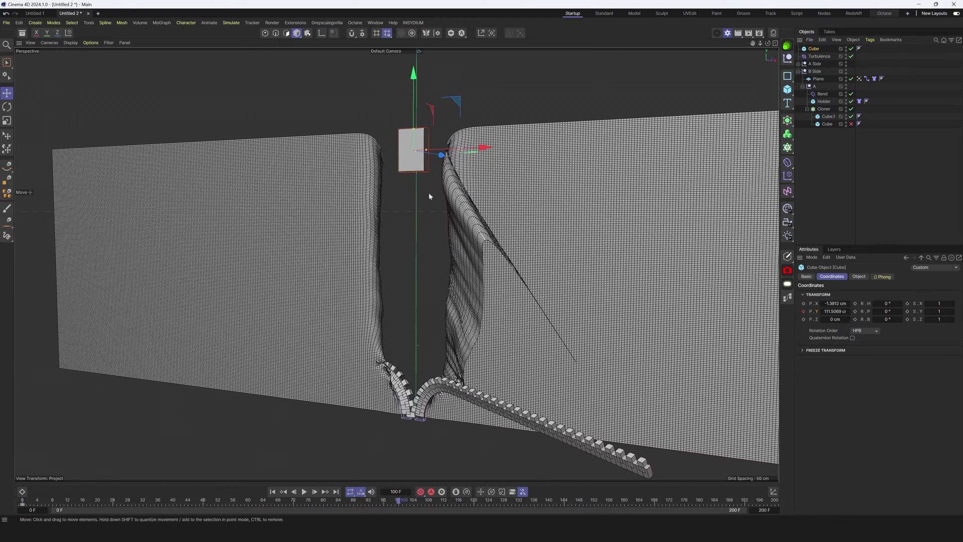
left_click_drag(410, 94, 420, 356)
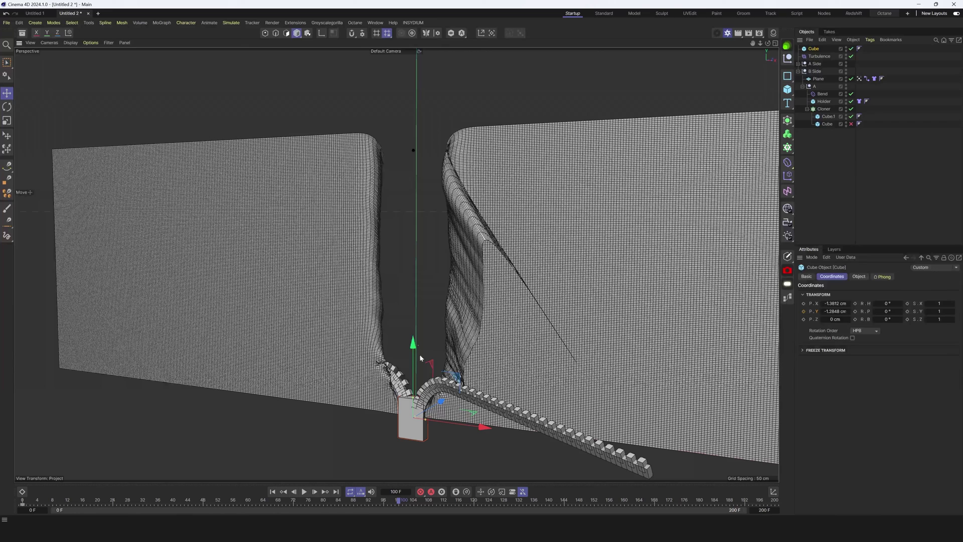
left_click(804, 311)
- Copy the cube's frame 0 Y-position key to frame 200 and return to the start of the animation
left_click(775, 501)
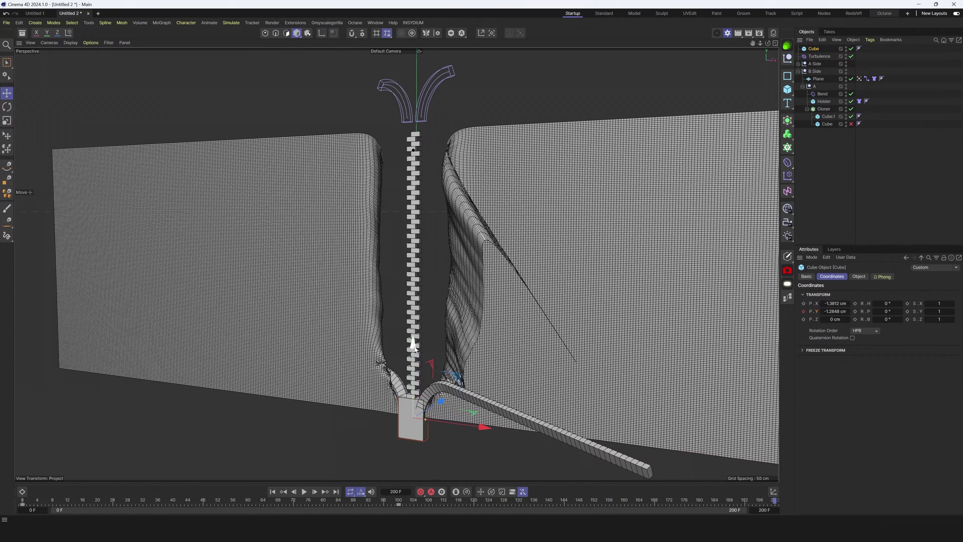
key("F8")
left_click(21, 503)
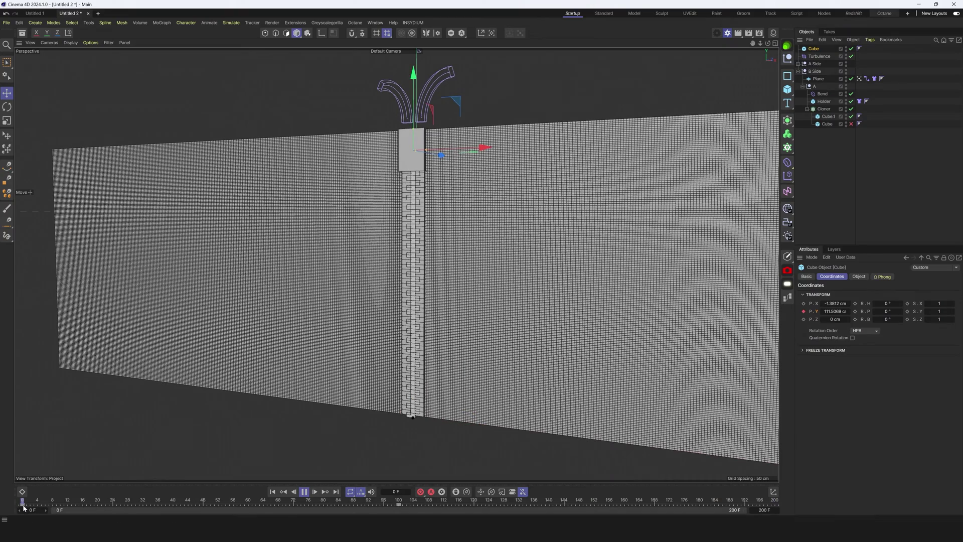
left_click(23, 506)
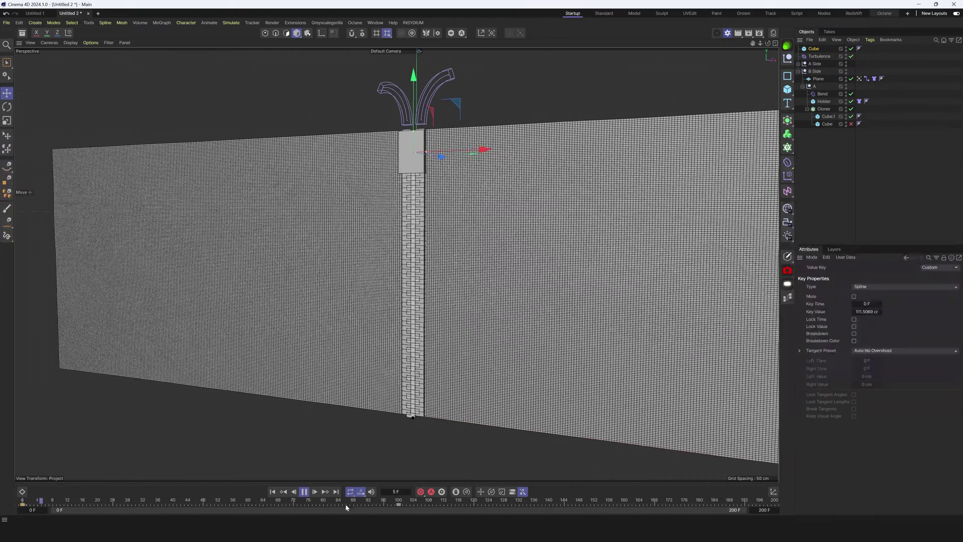
left_click(271, 493)
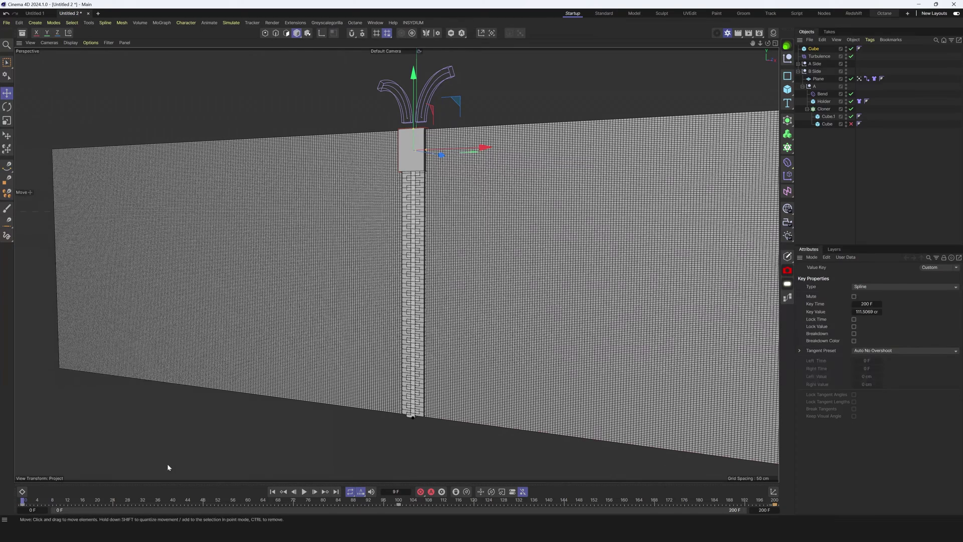
- Play the animation and check how the cube slider follows the opening teeth
left_click(305, 493)
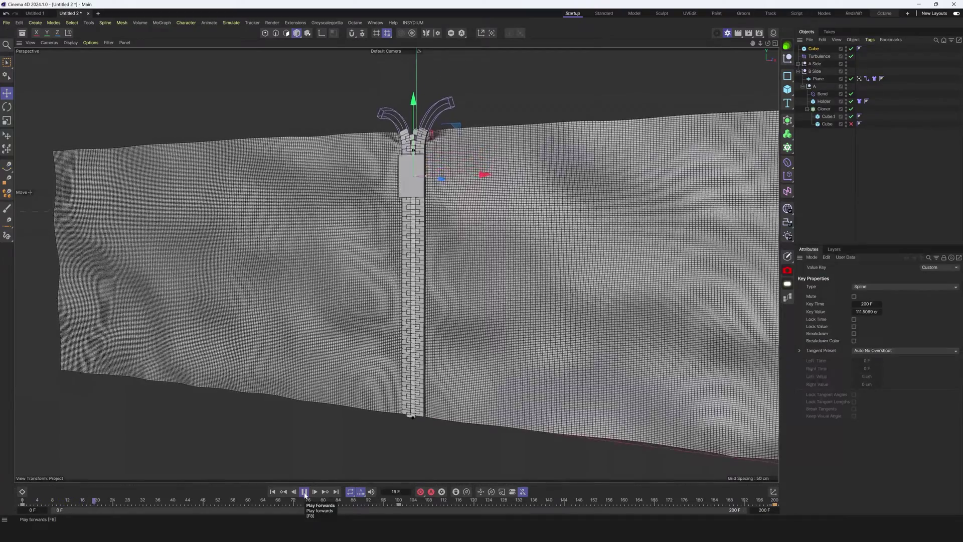
left_click(304, 492)
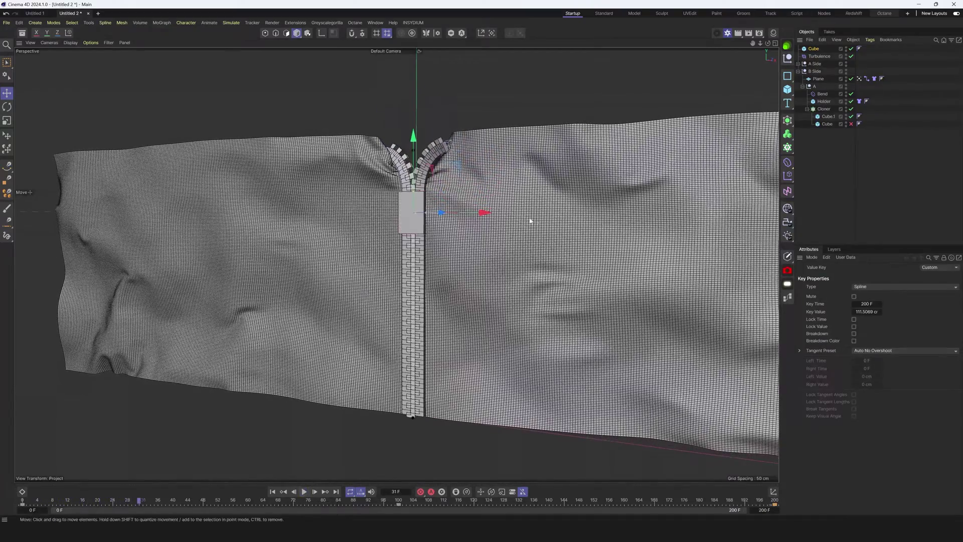
scroll(446, 210, "up", 2)
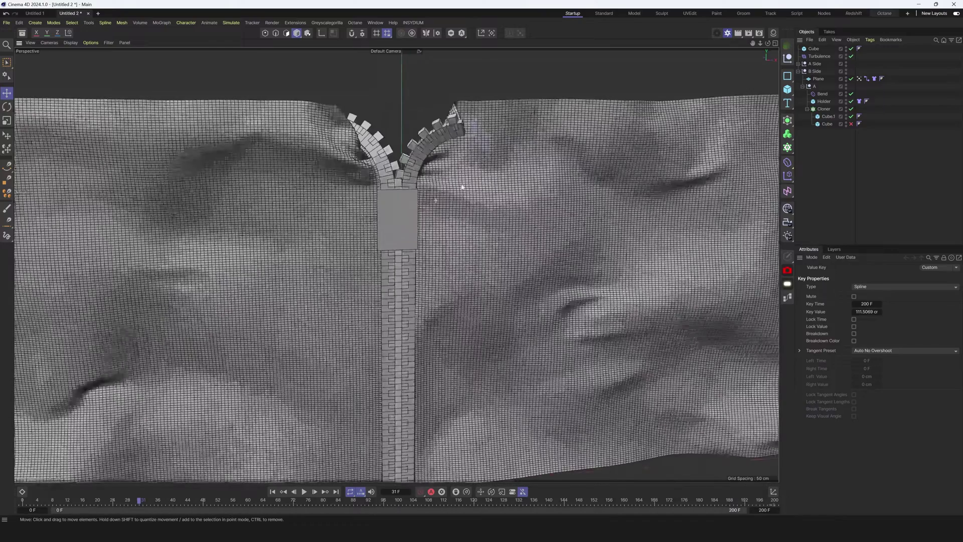
- At frame 0, lower both side Bend deformers together to a Y position of about 103.84 cm and update their position keyframes
left_click(275, 491)
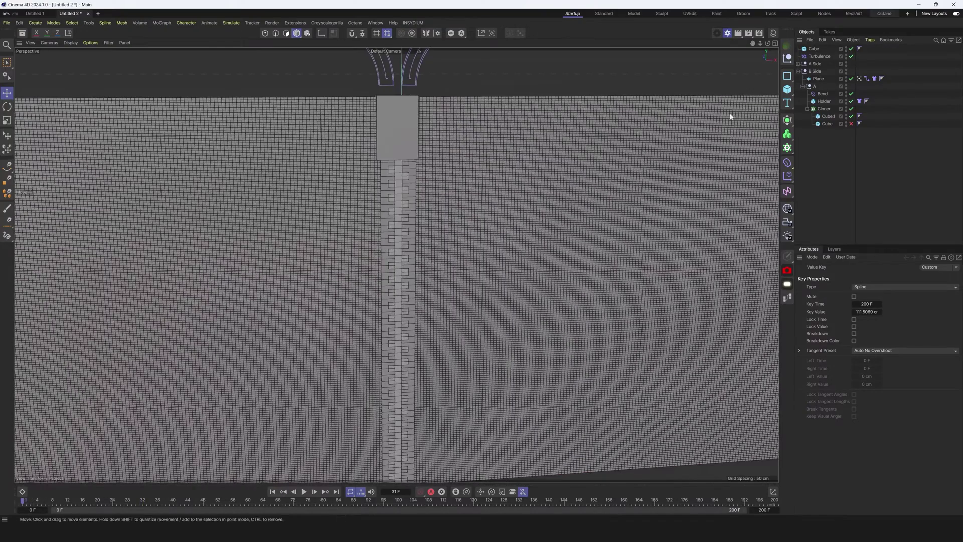
left_click(818, 94)
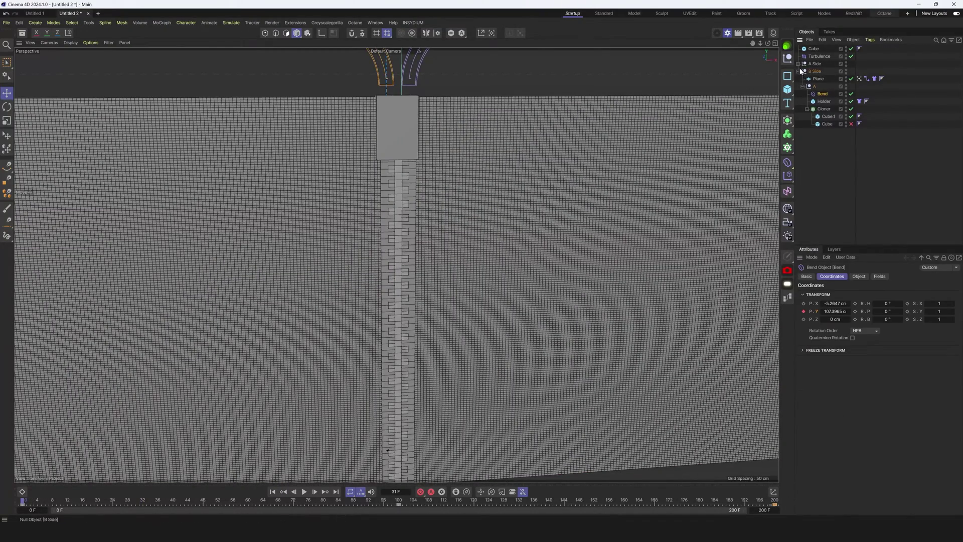
left_click(798, 64)
left_click(803, 79)
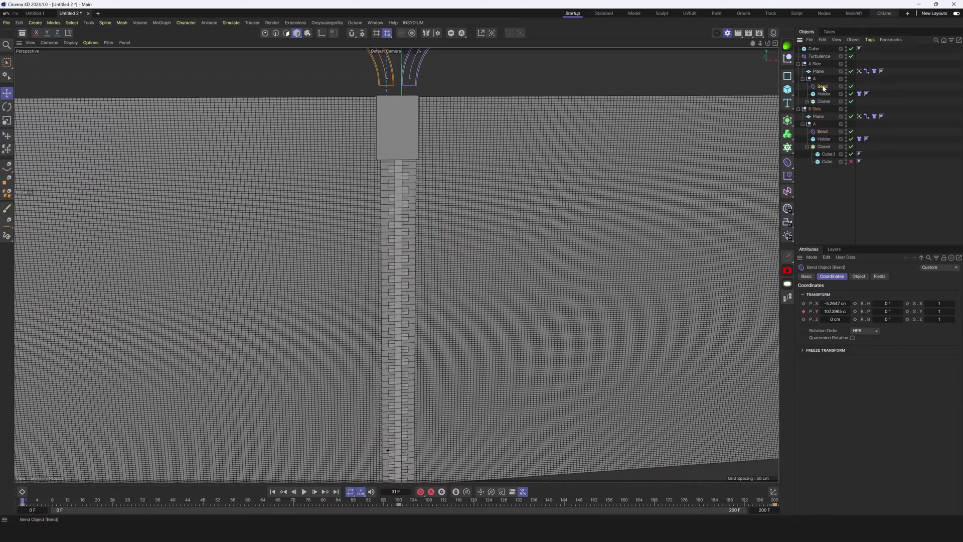
left_click(822, 131, "ctrl")
middle_click_drag(365, 150, 391, 230)
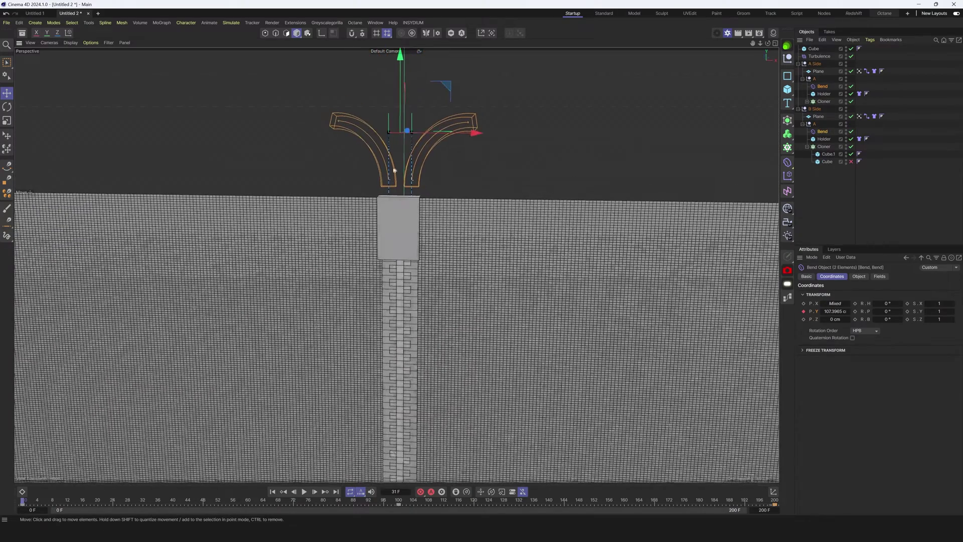
left_click_drag(403, 63, 404, 77)
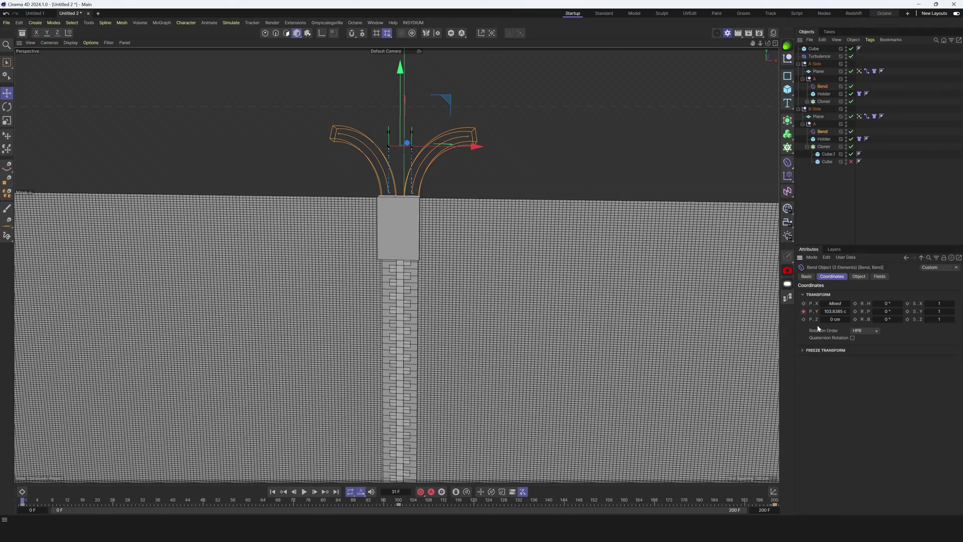
- Play the animation to frame 34, clear the selection, and examine how the slider fits the split teeth and surrounding cloth
left_click(305, 492)
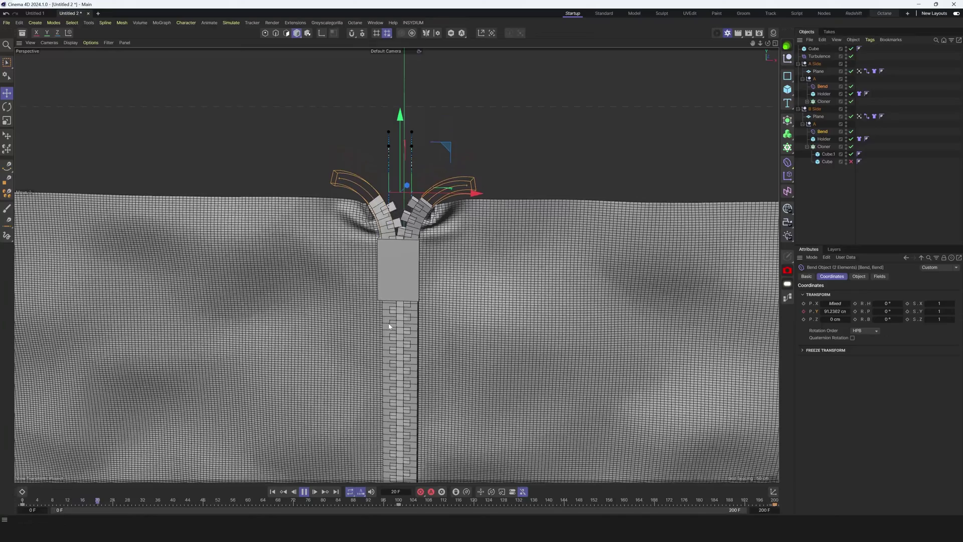
left_click(306, 494)
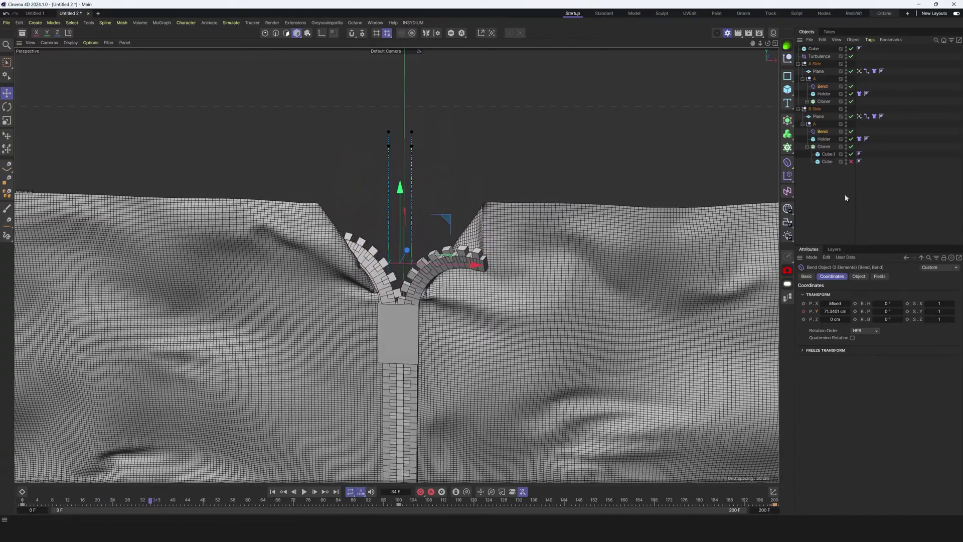
left_click(845, 198)
scroll(397, 272, "down", 5)
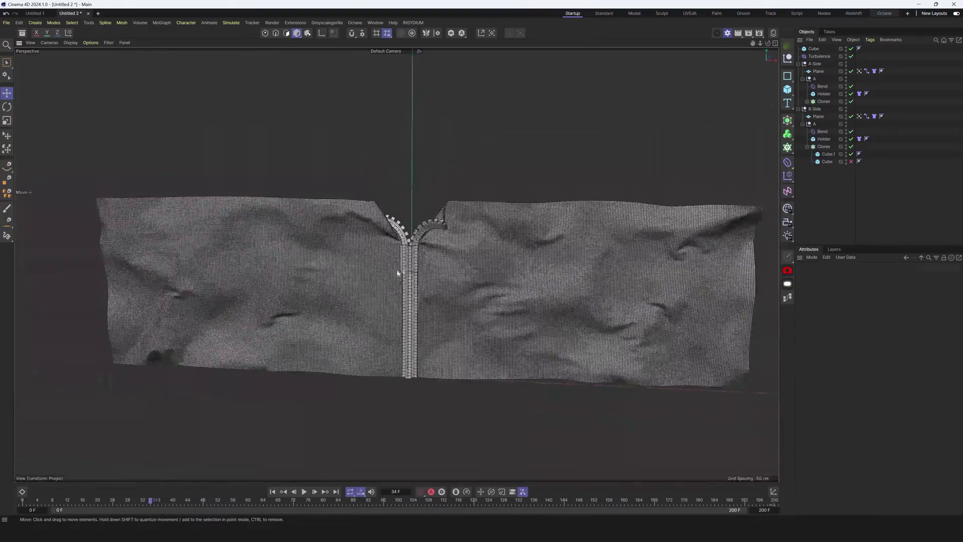
scroll(397, 272, "up", 8)
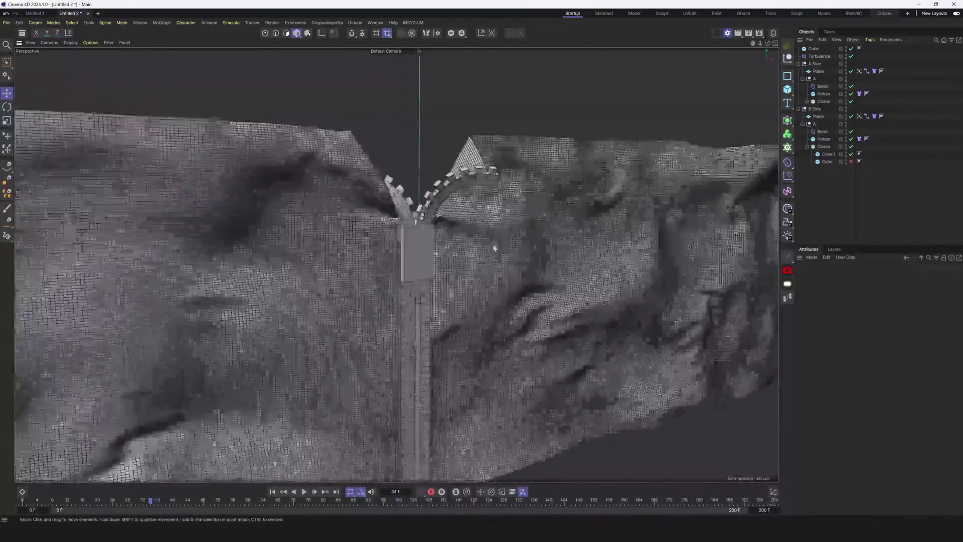
left_click_drag(494, 248, 441, 268, "alt")
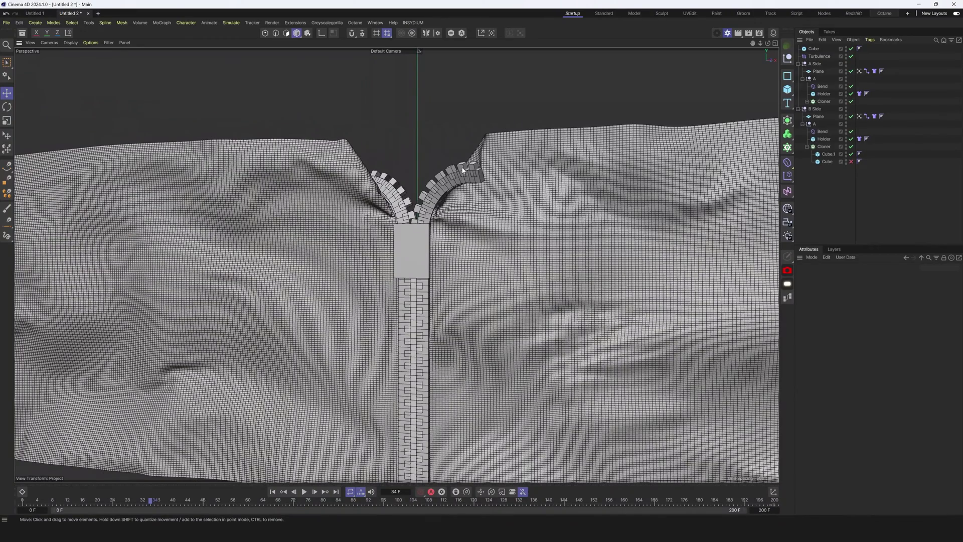
scroll(468, 171, "up", 2)
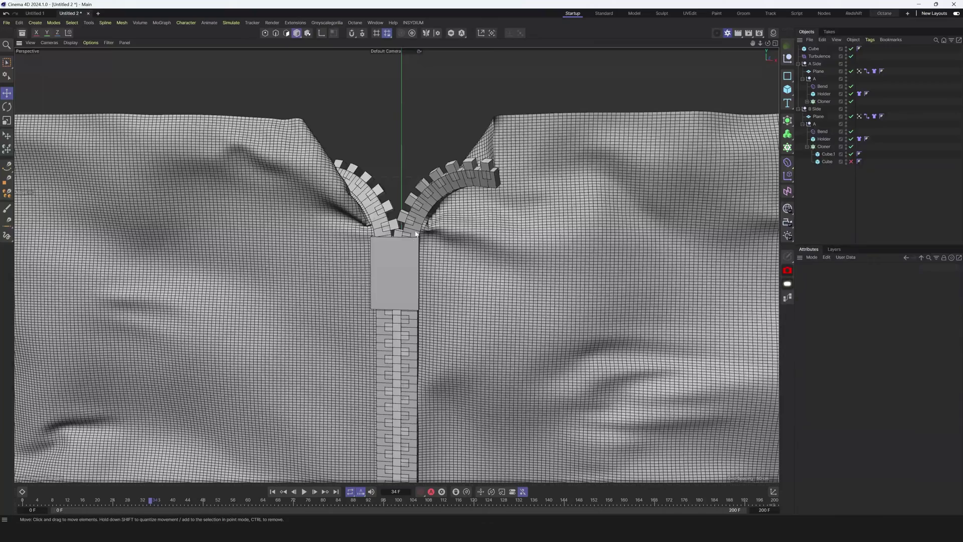
scroll(417, 316, "down", 2)
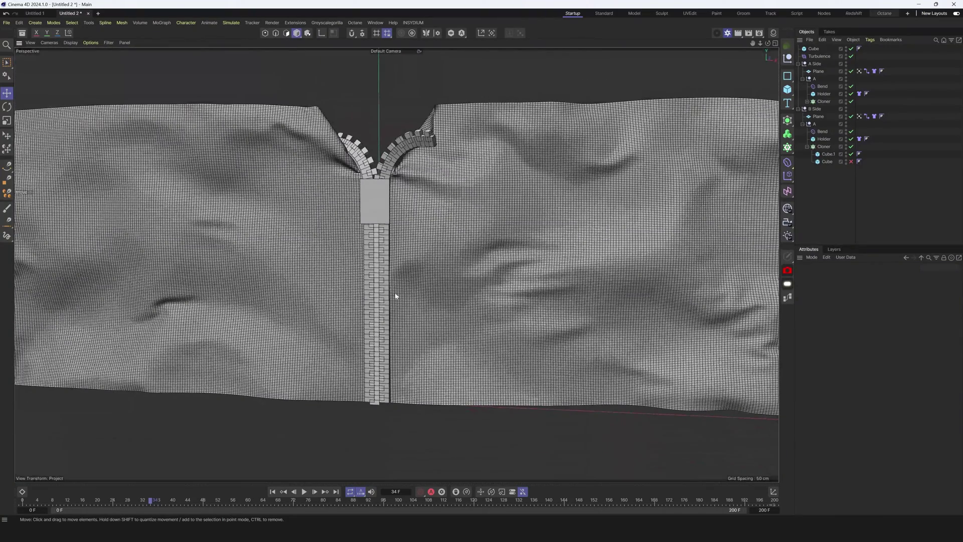